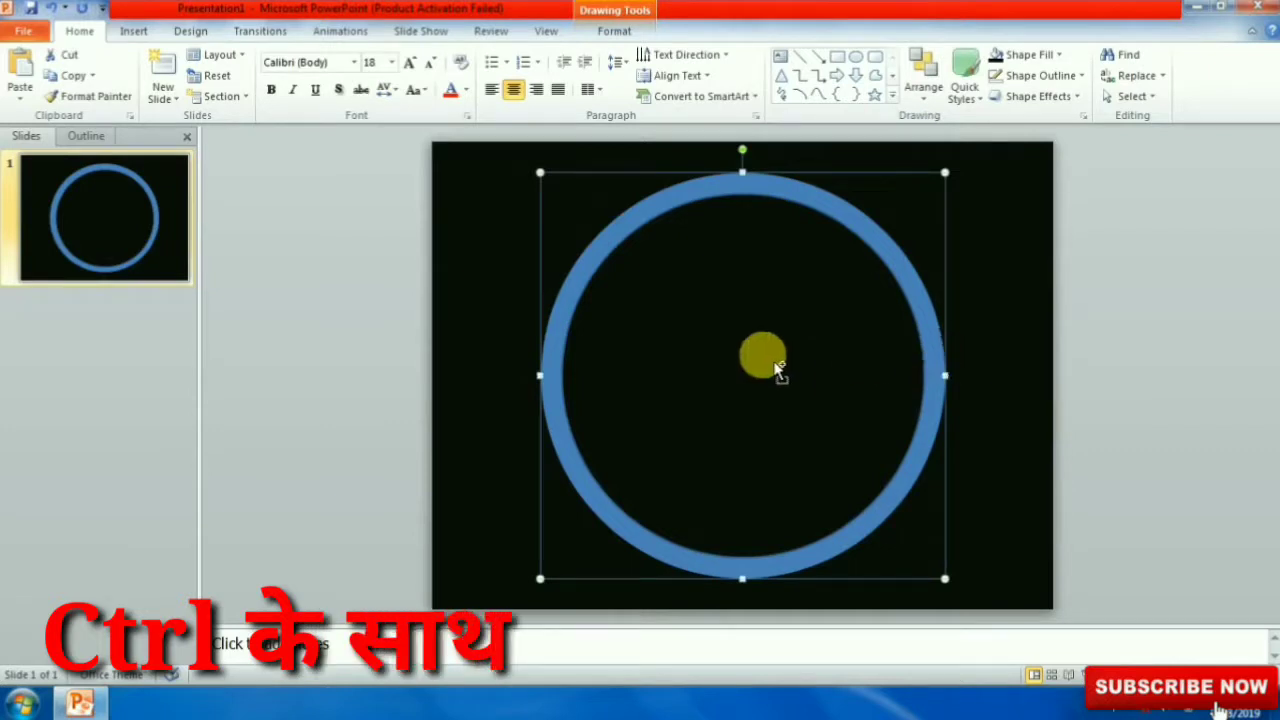
Step: Apply the Wheel entrance animation to both circles and preview it from the Animation Pane
left_click(777, 366, "ctrl")
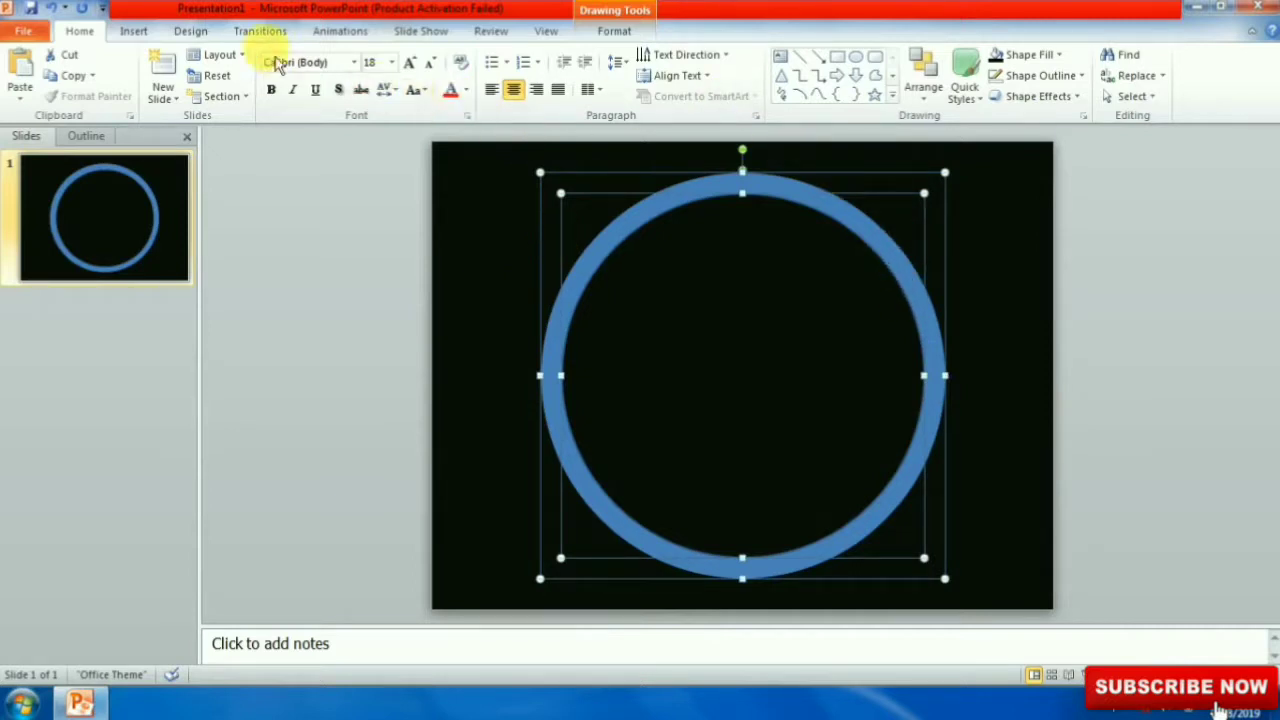
left_click(340, 31)
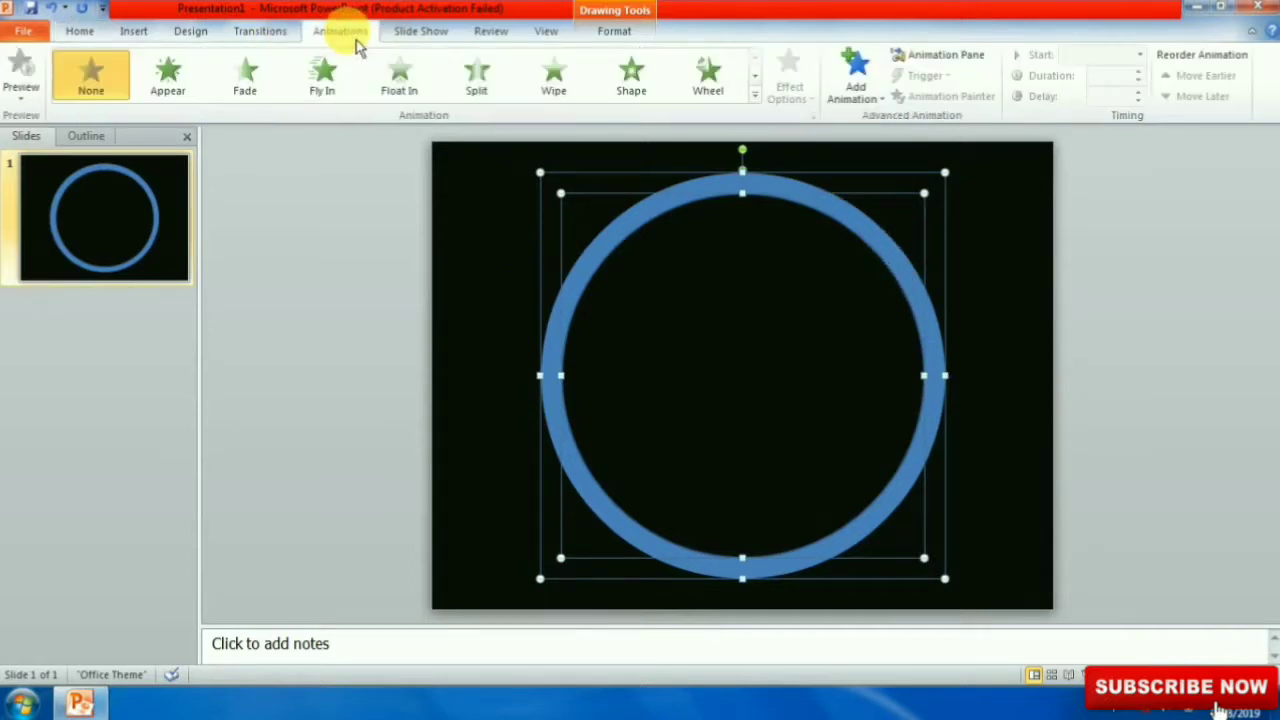
left_click(718, 95)
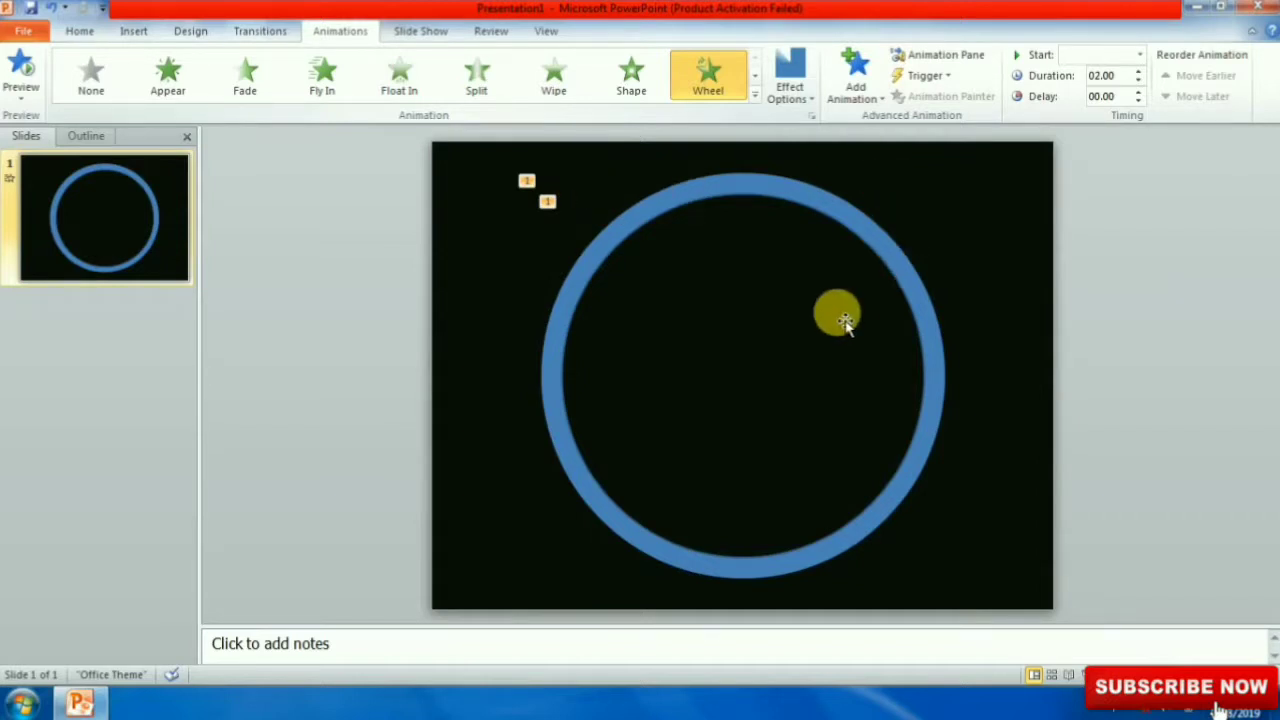
left_click(940, 62)
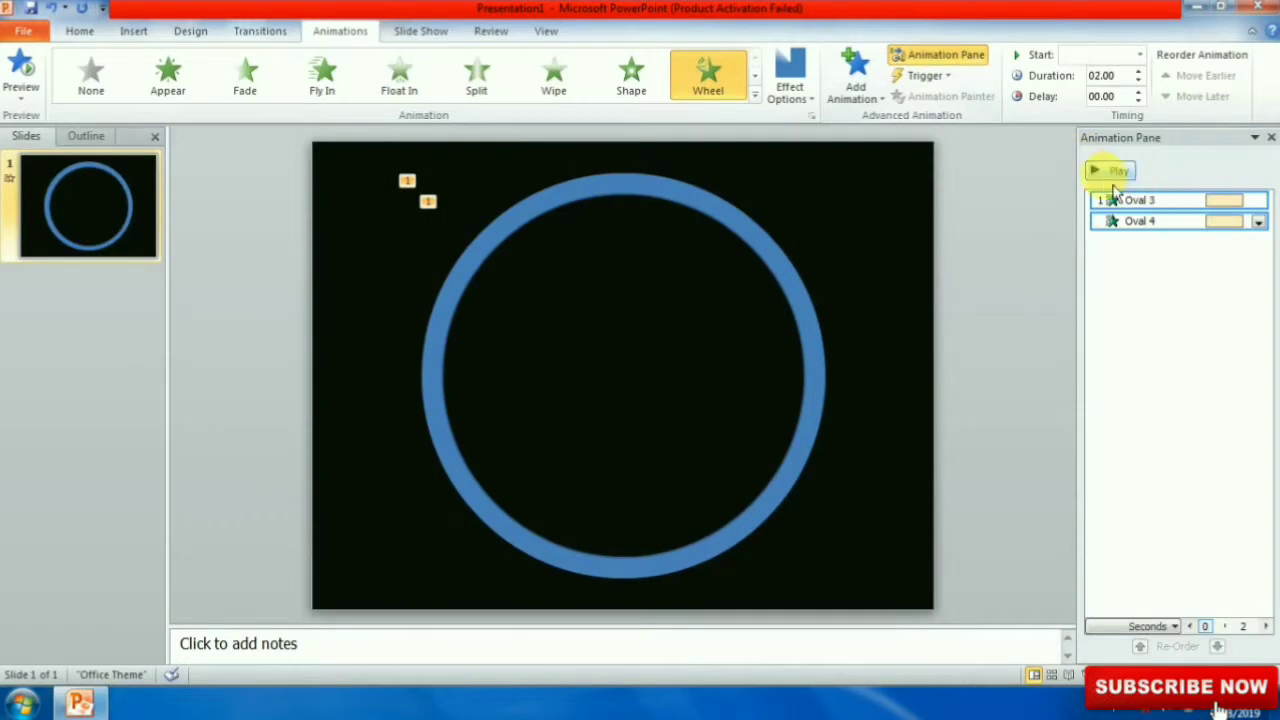
left_click(1112, 180)
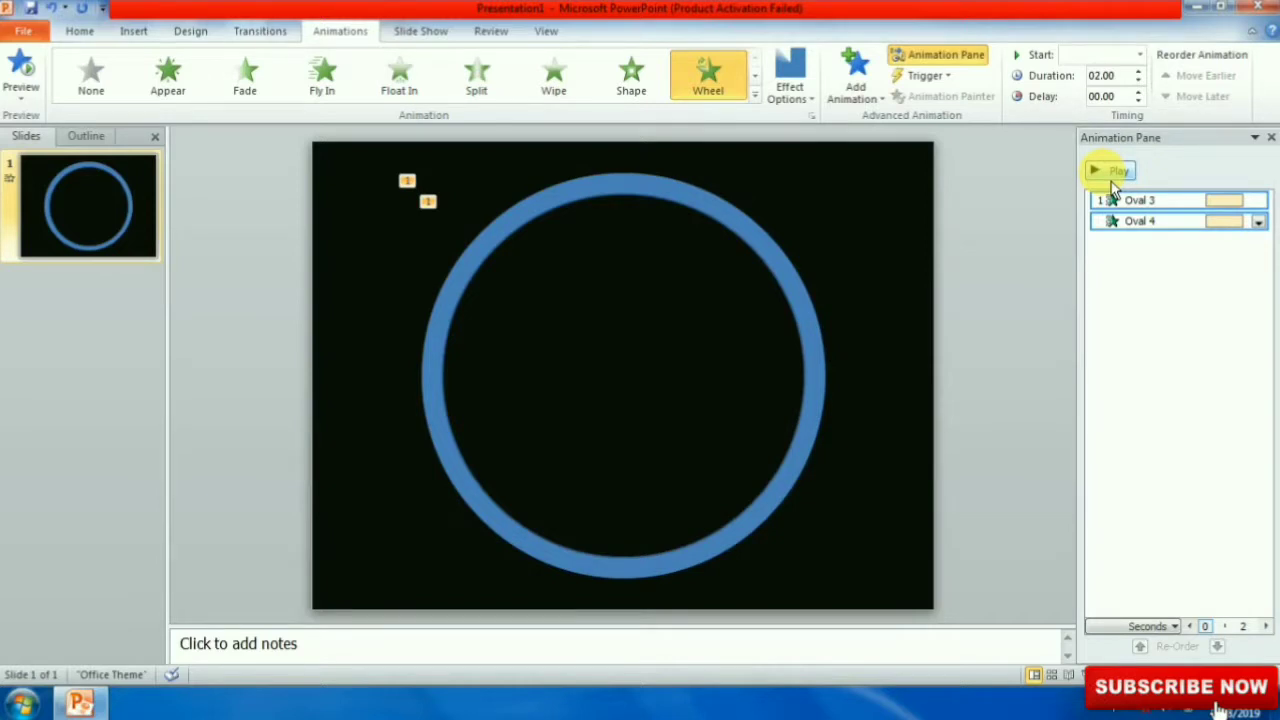
Step: Set the Wheel animation of both circles to a duration of 1 seconds (Fast) and a repeat of 5
left_click(1258, 222)
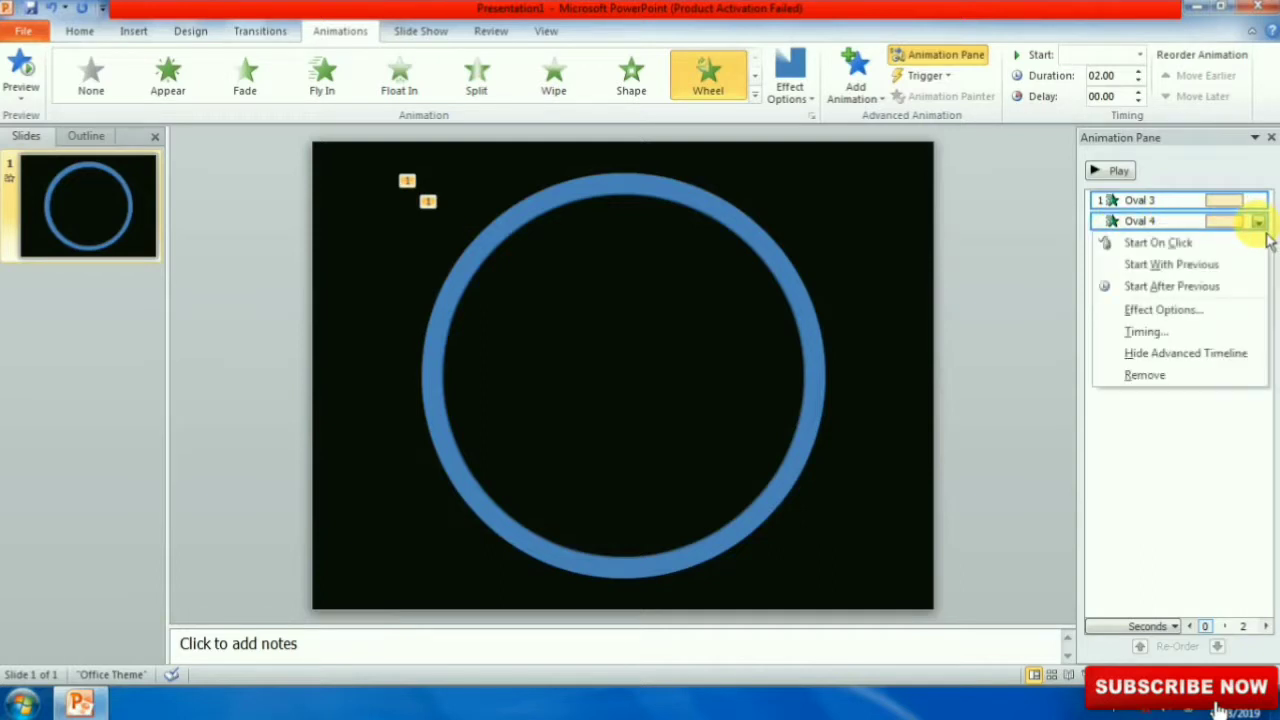
left_click(1162, 312)
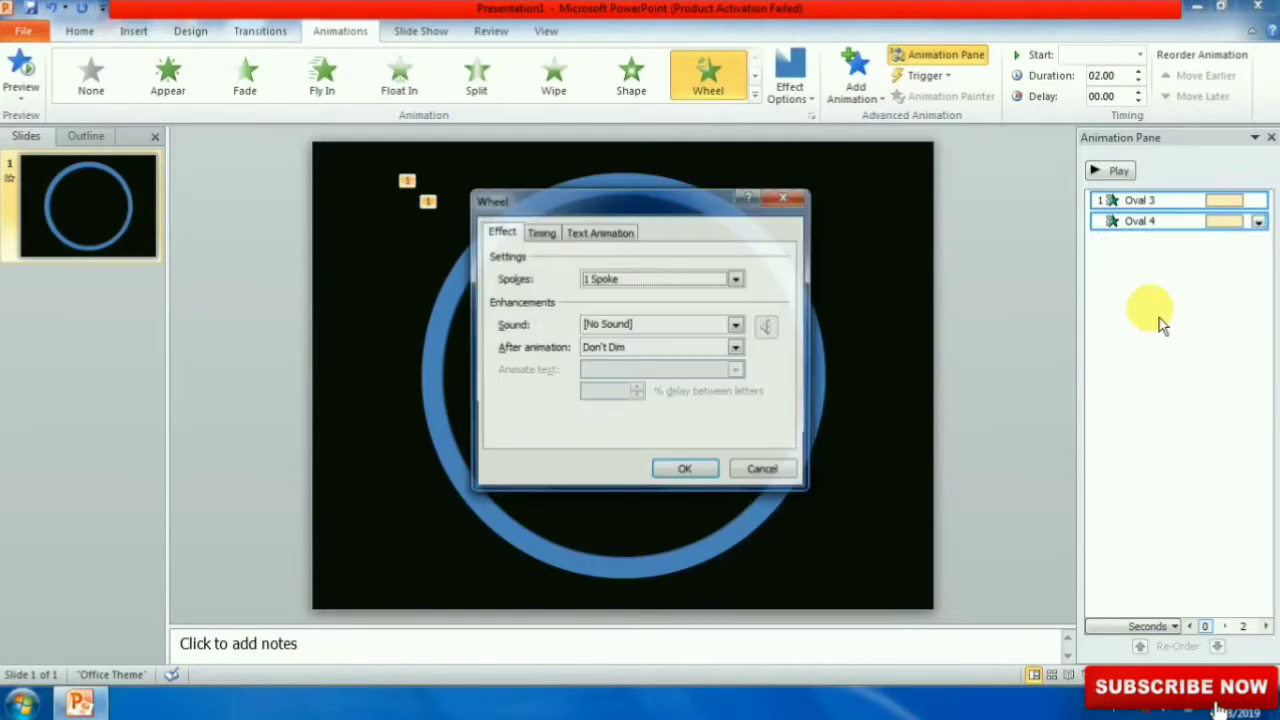
left_click_drag(640, 200, 430, 218)
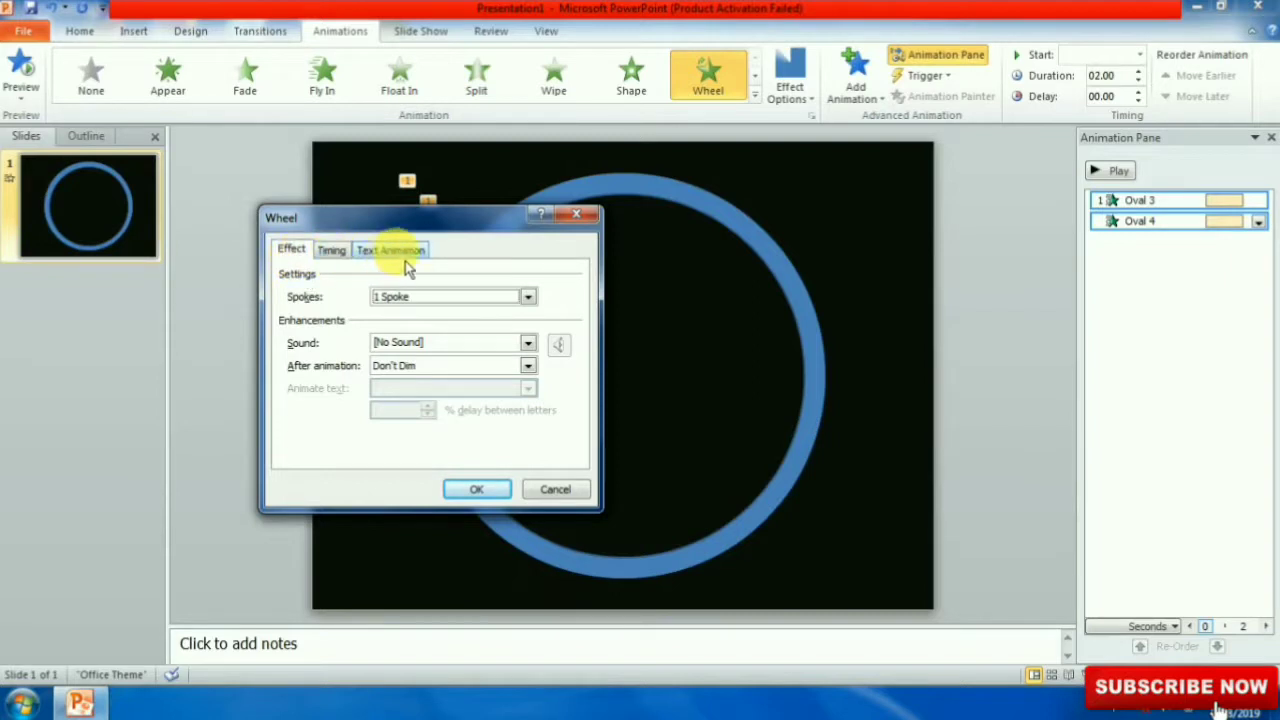
left_click(334, 251)
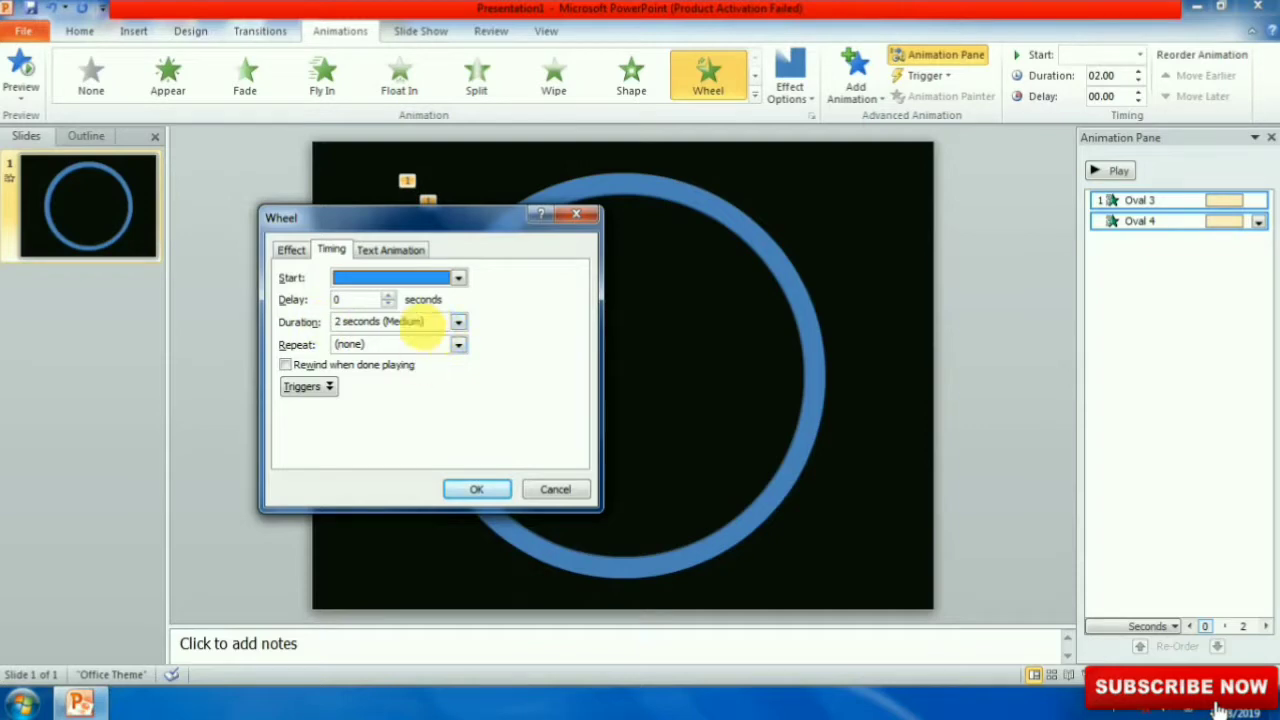
left_click(458, 322)
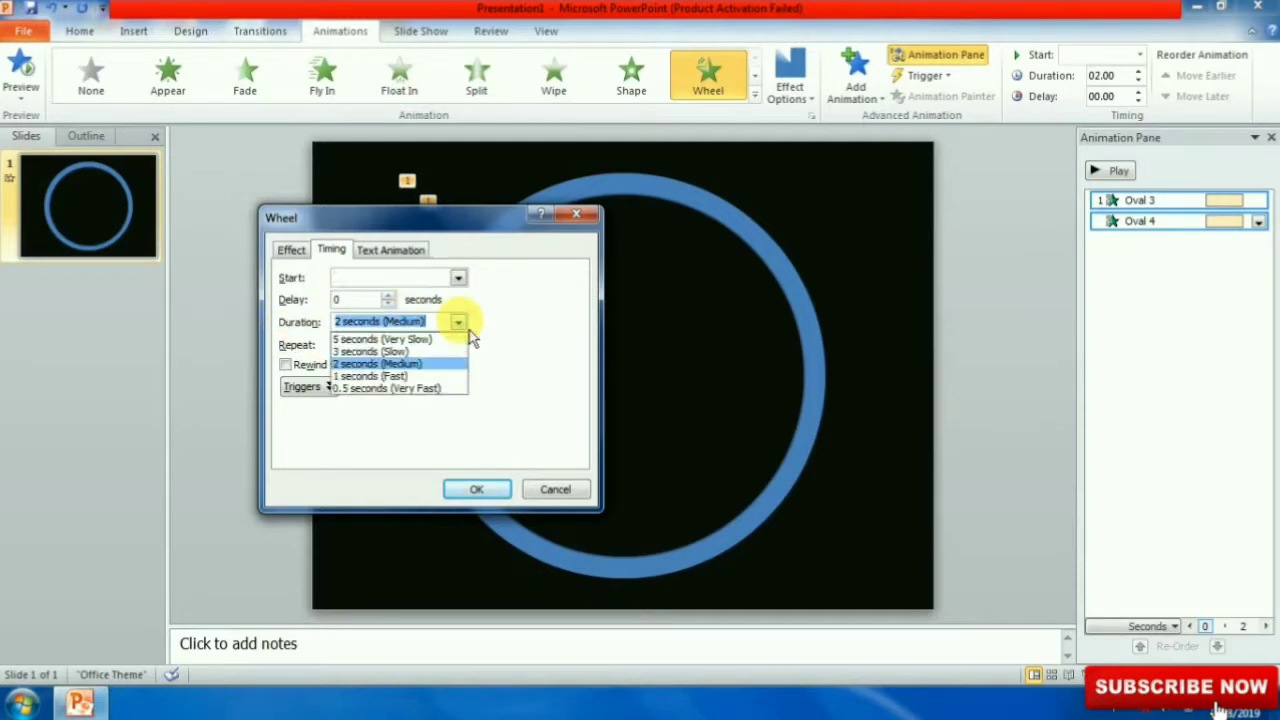
left_click(370, 376)
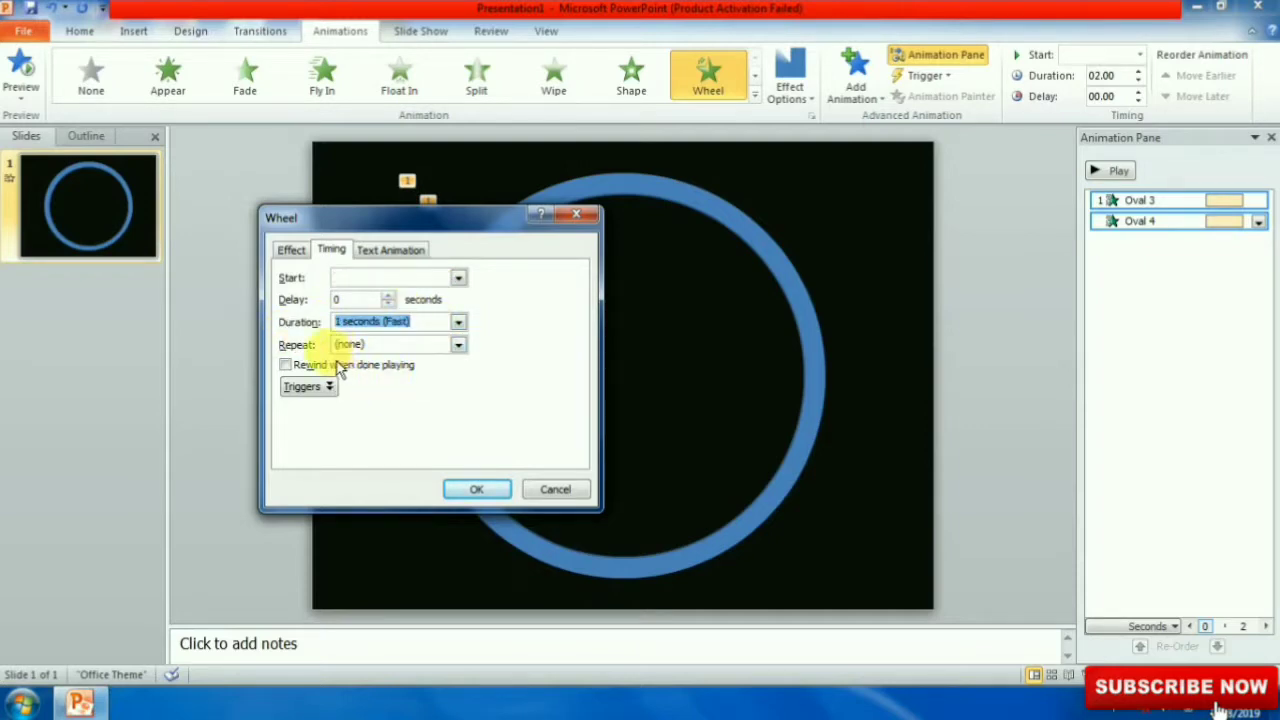
left_click(464, 350)
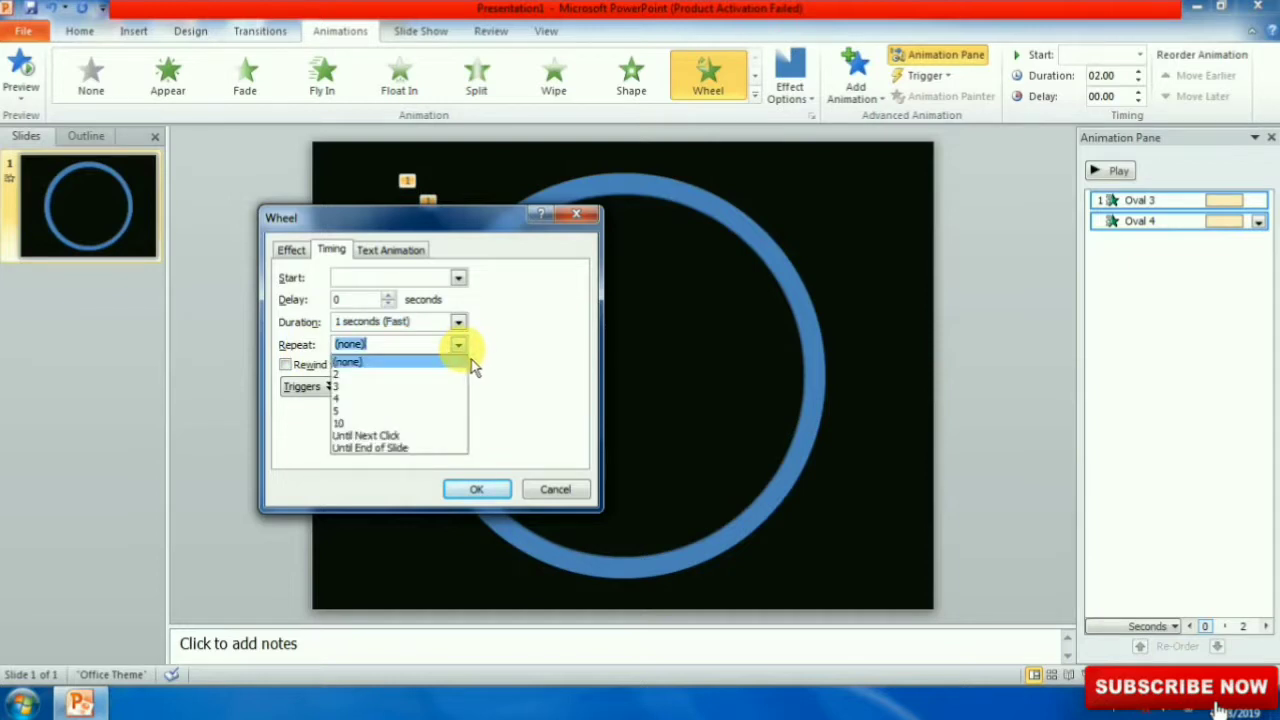
left_click(346, 412)
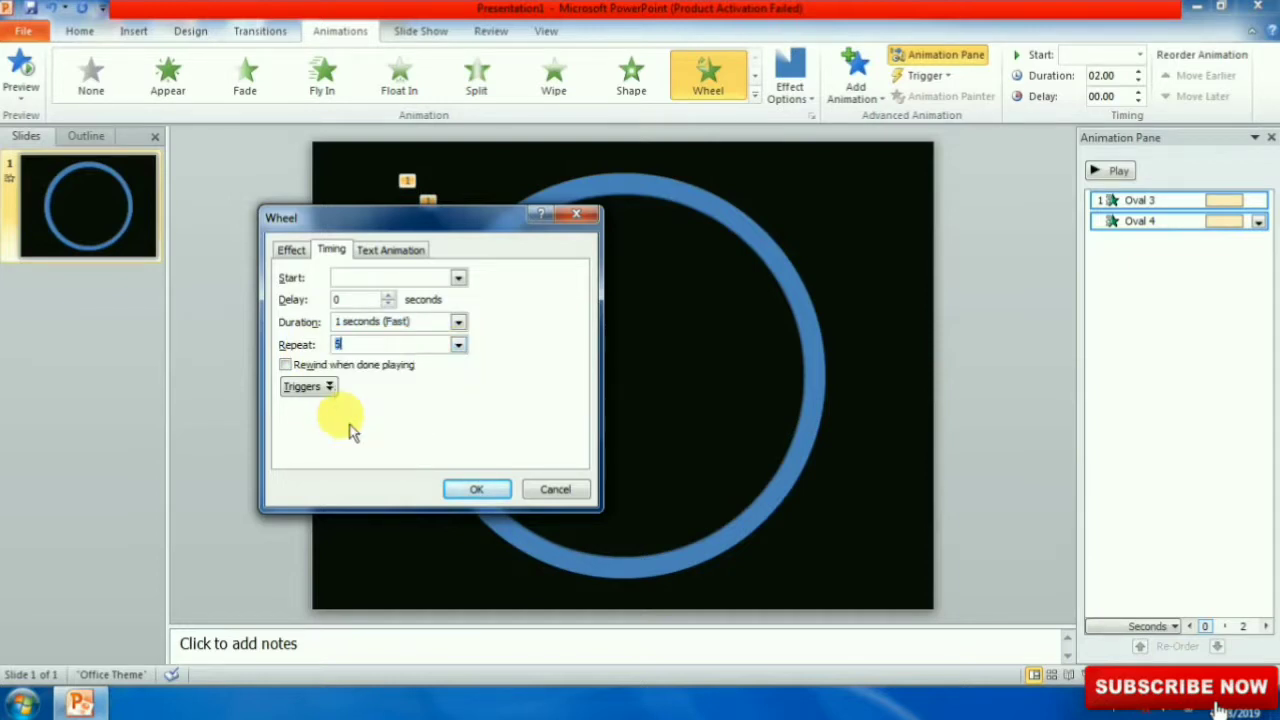
left_click(479, 490)
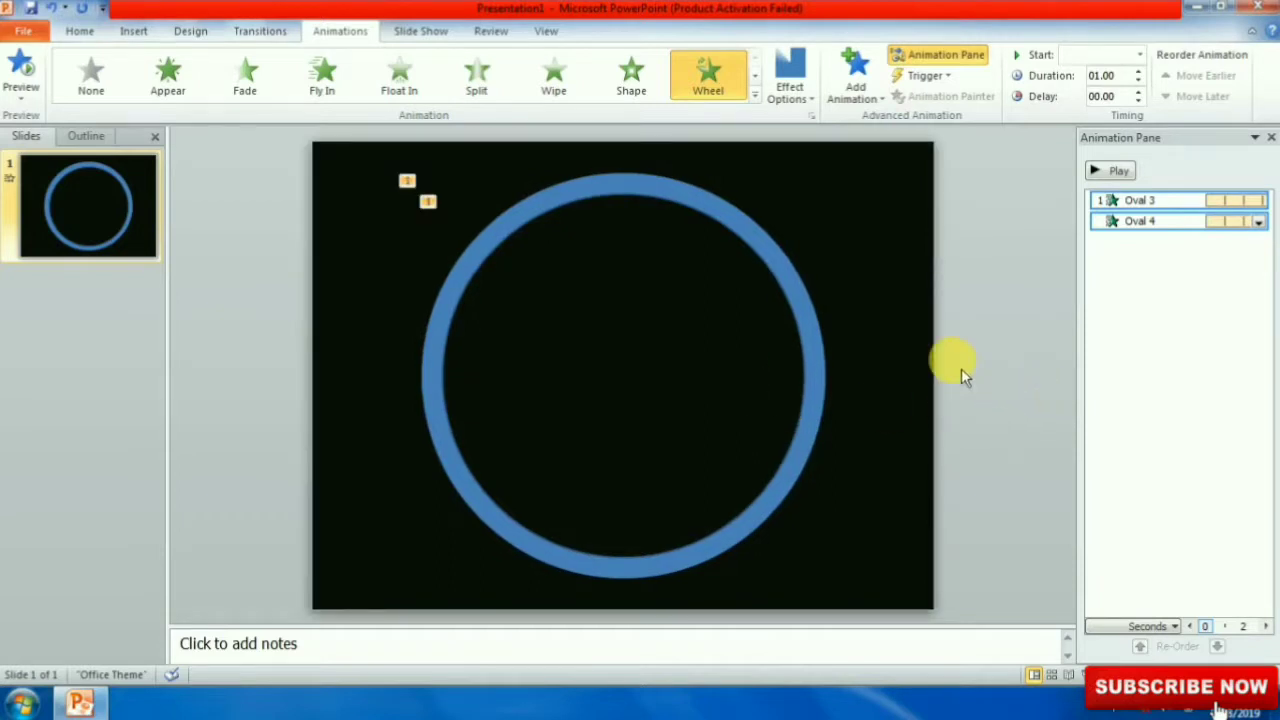
left_click(870, 268)
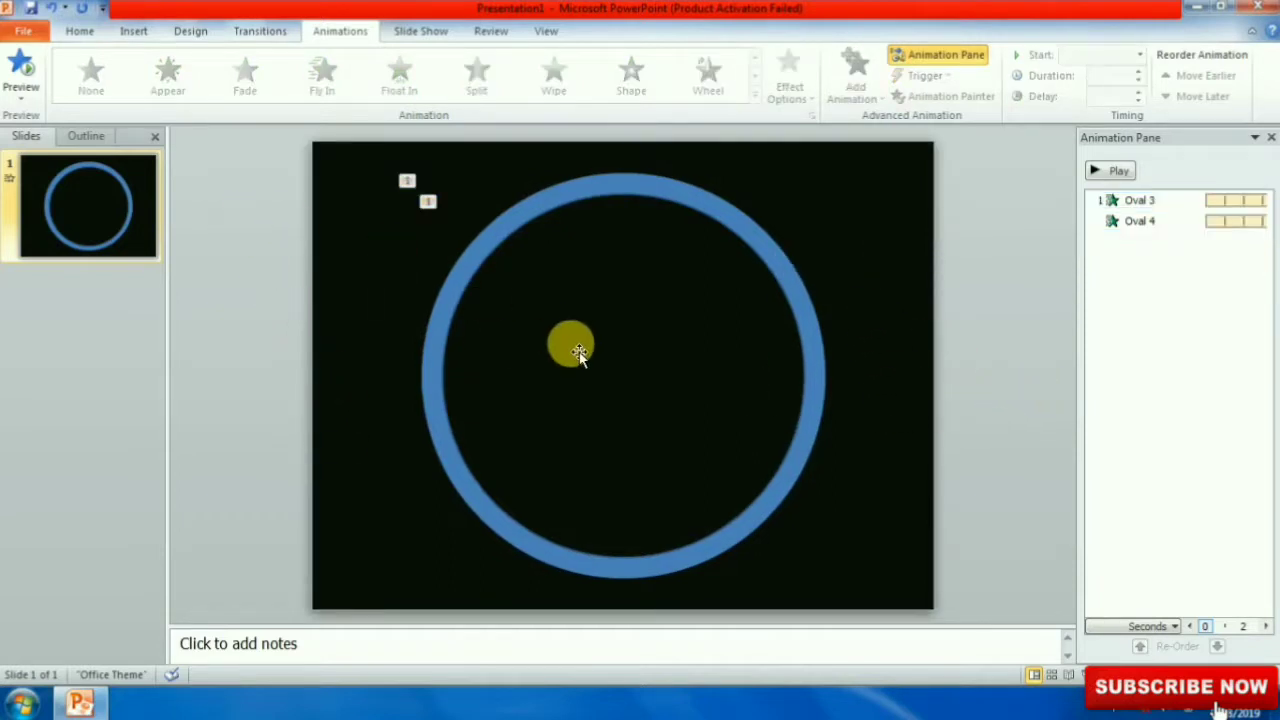
Step: Insert a small text box beside the ring containing the number 5 and colour the text white
left_click(88, 40)
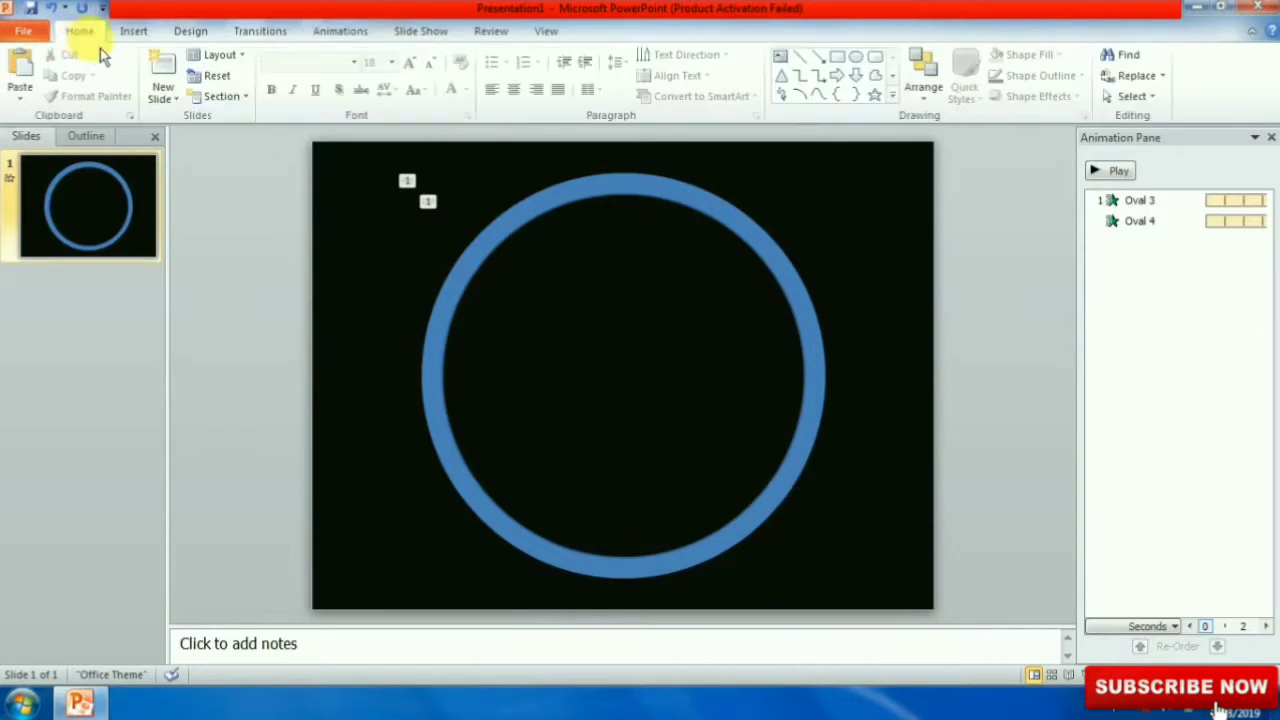
left_click(788, 64)
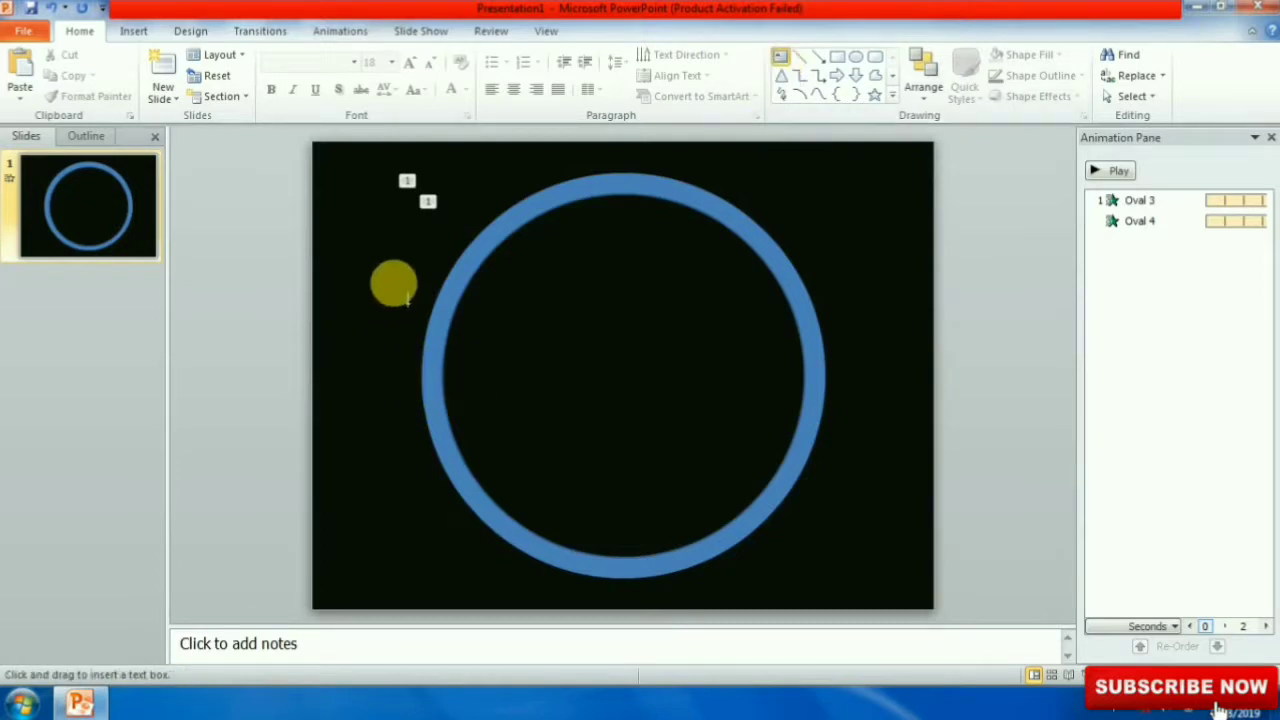
left_click_drag(352, 250, 401, 276)
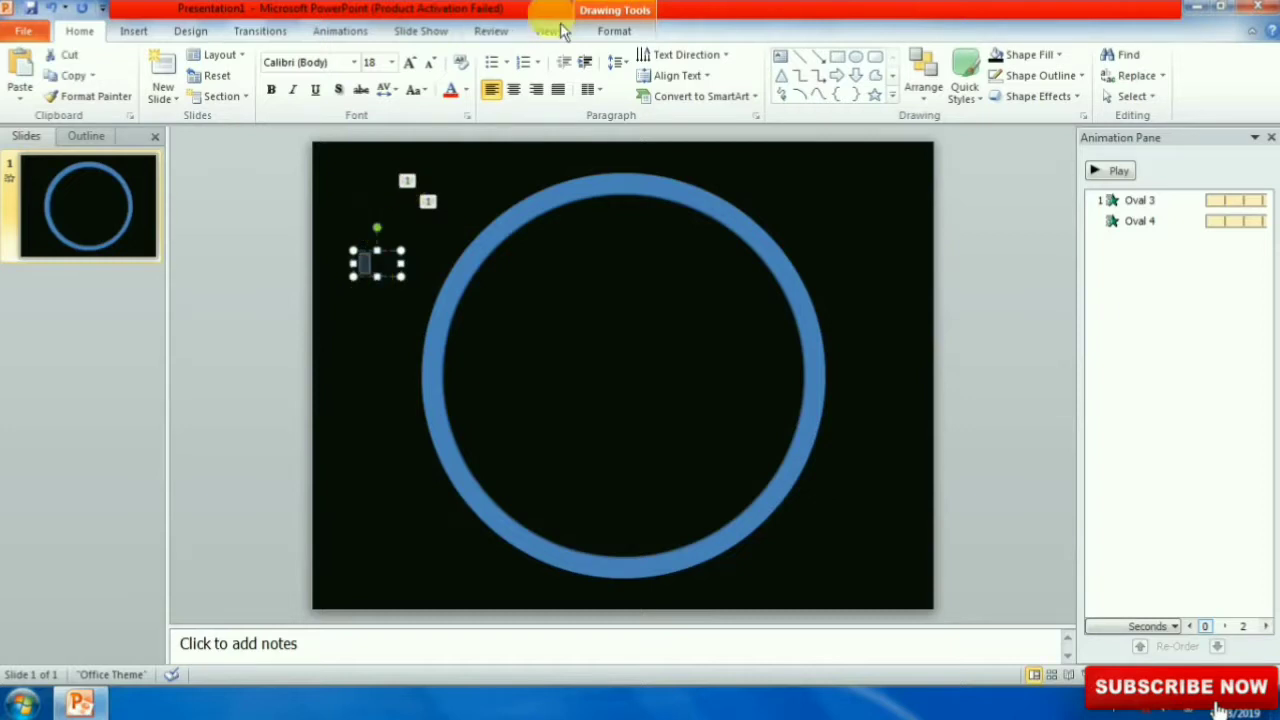
left_click(465, 90)
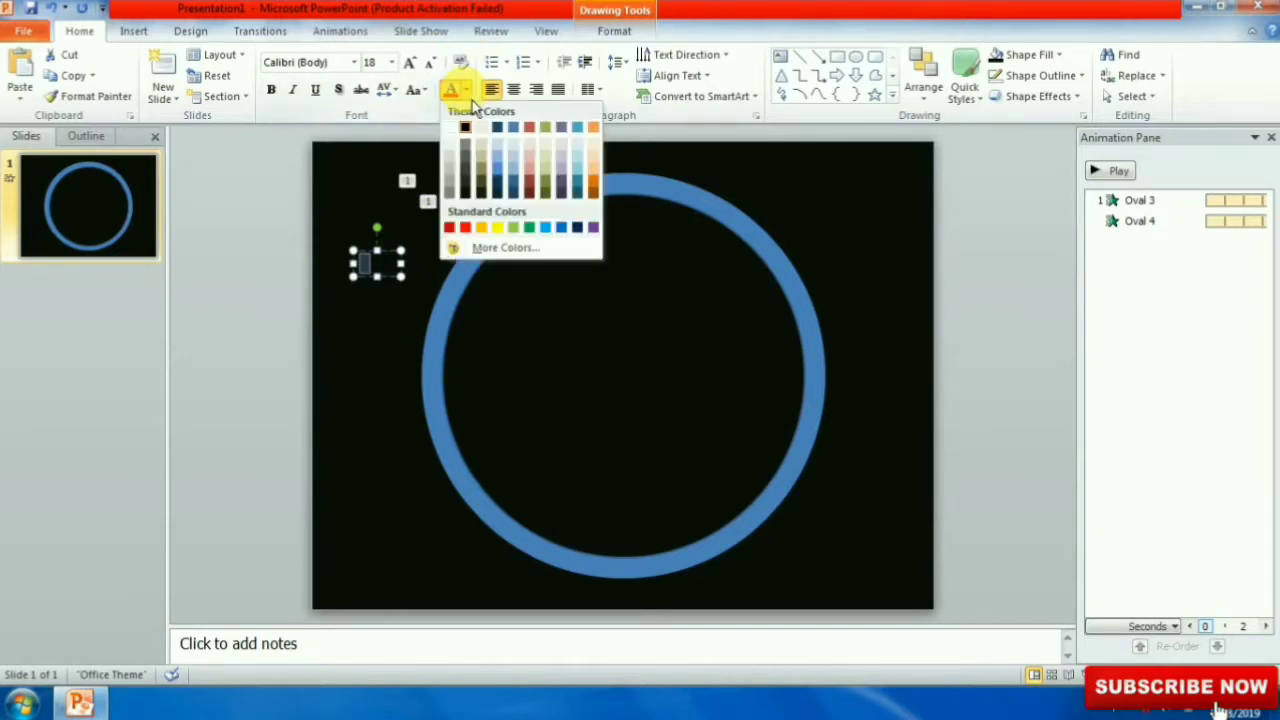
left_click(463, 140)
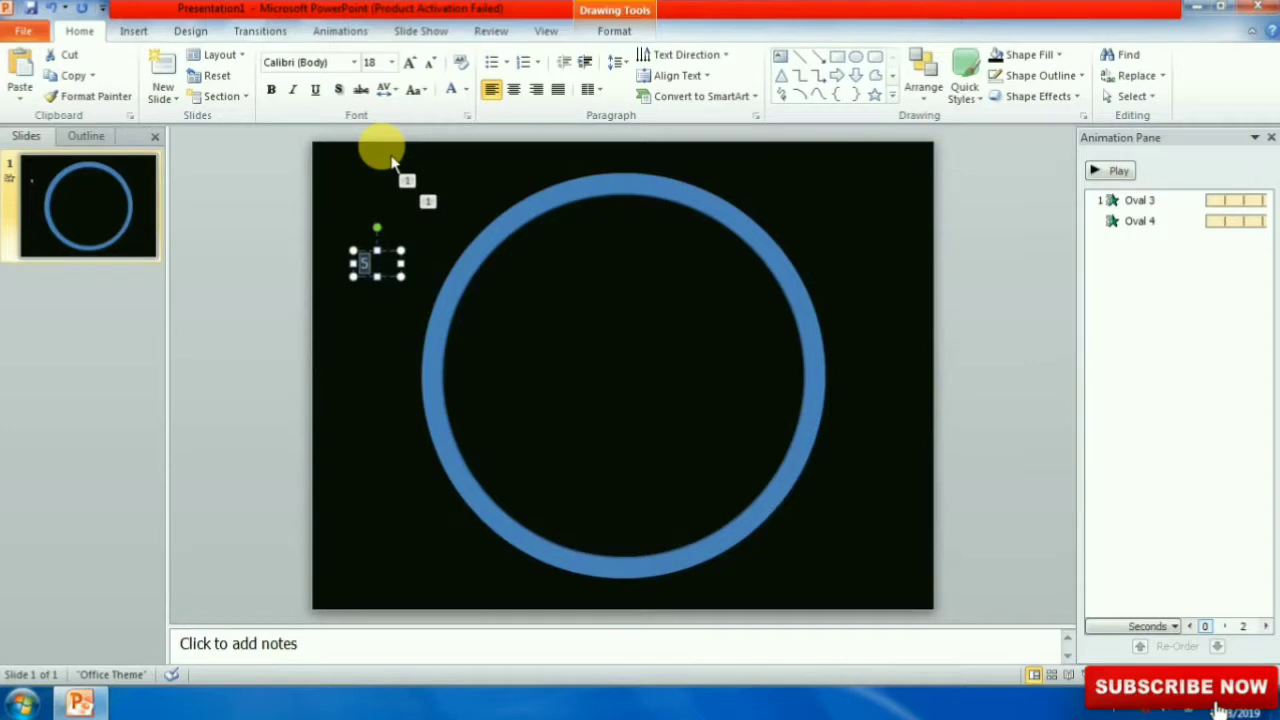
Step: Enlarge the number 5 to a font size of 344
key("ctrl+shift+period")
key("ctrl+shift+period")
key("ctrl+shift+period")
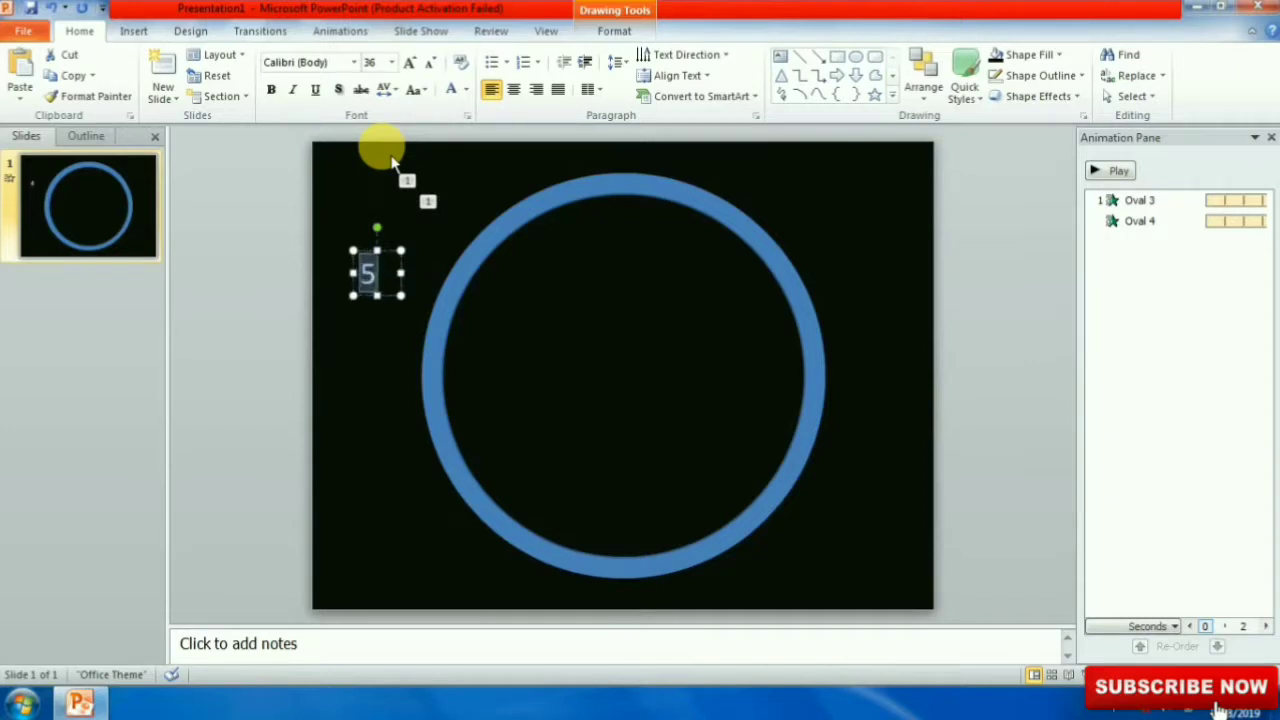
key("ctrl+shift+period")
key("ctrl+shift+period")
key("ctrl+shift+period")
key("ctrl+shift+period")
key("ctrl+shift+period")
key("ctrl+shift+period")
key("ctrl+shift+period")
key("ctrl+shift+period")
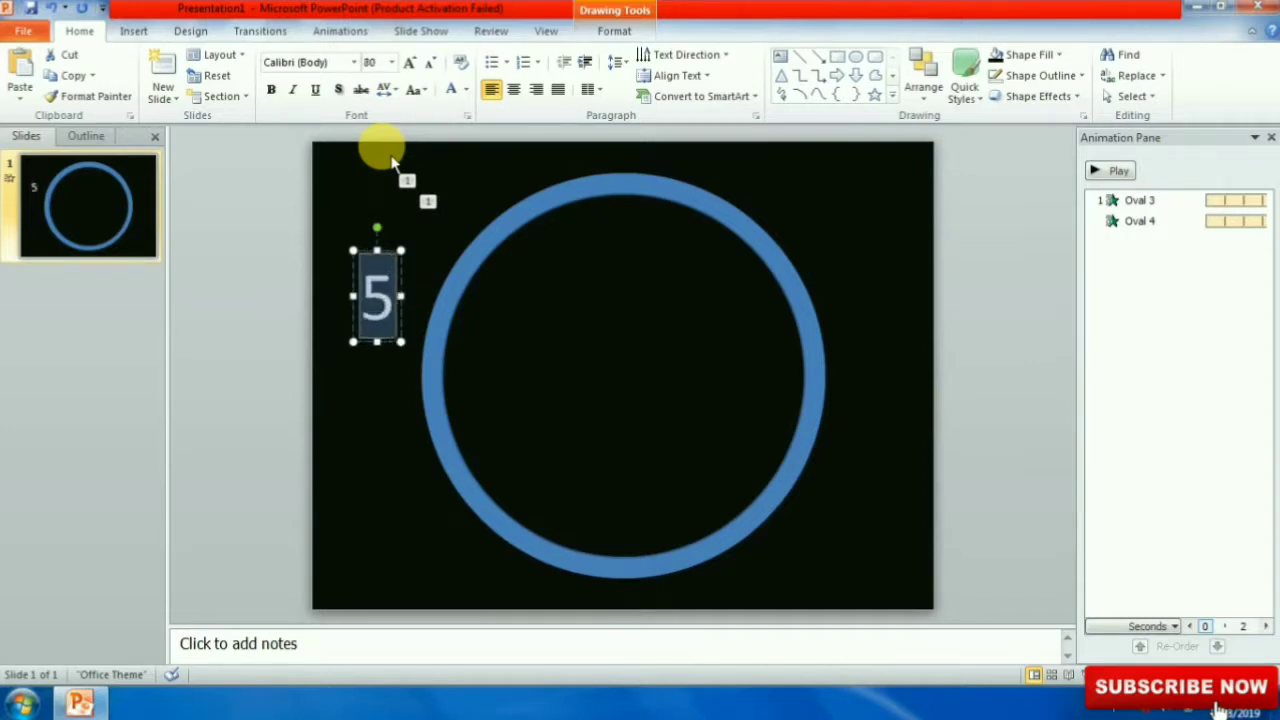
key("ctrl+shift+period")
key("ctrl+shift+period")
key("ctrl+shift+period")
key("ctrl+shift+period")
key("ctrl+shift+period")
key("ctrl+shift+period")
key("ctrl+shift+period")
key("ctrl+shift+period")
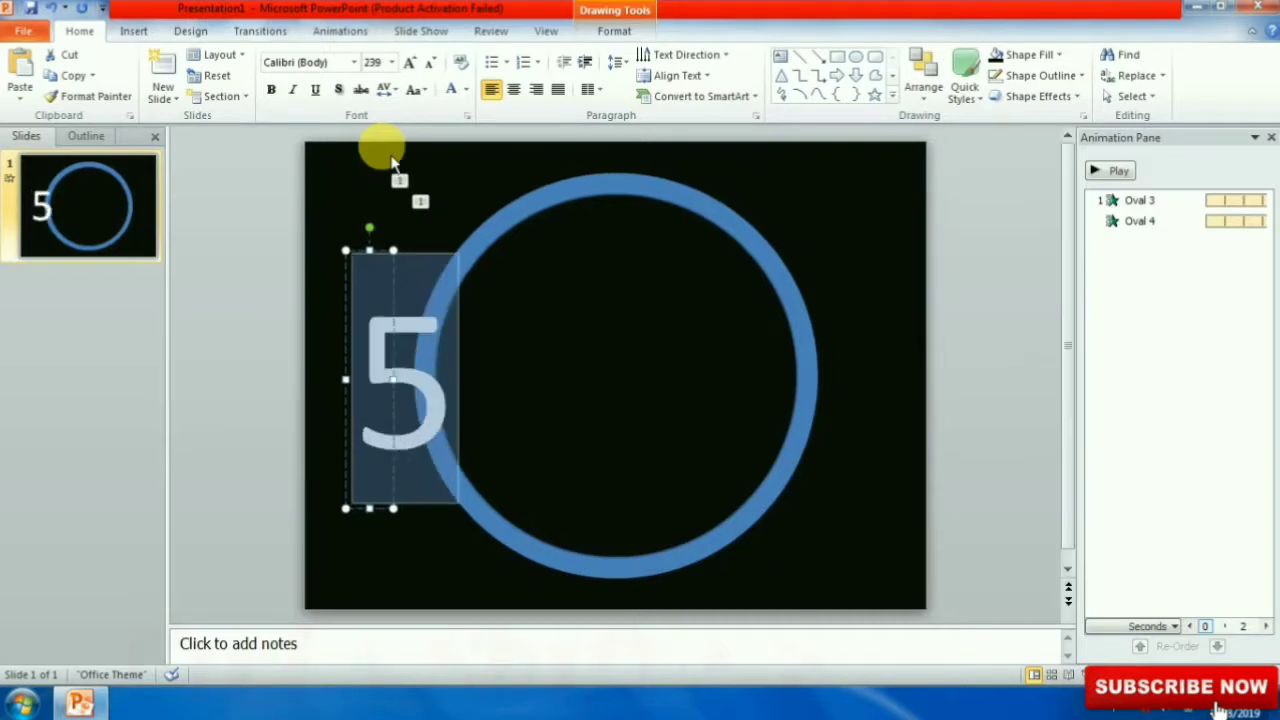
key("ctrl+shift+period")
key("ctrl+shift+period")
key("ctrl+shift+period")
key("ctrl+shift+period")
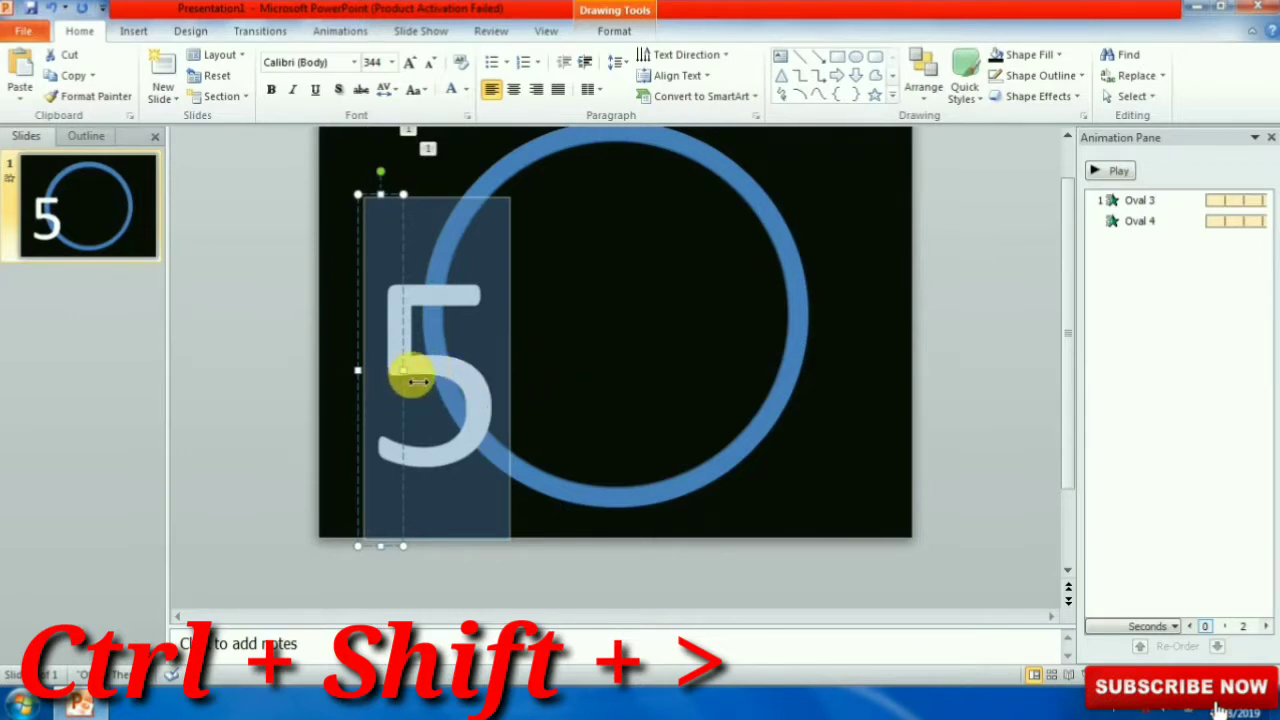
Step: Widen the text box to about 2.5 inches so that it encloses the enlarged number 5
left_click_drag(418, 381, 506, 385)
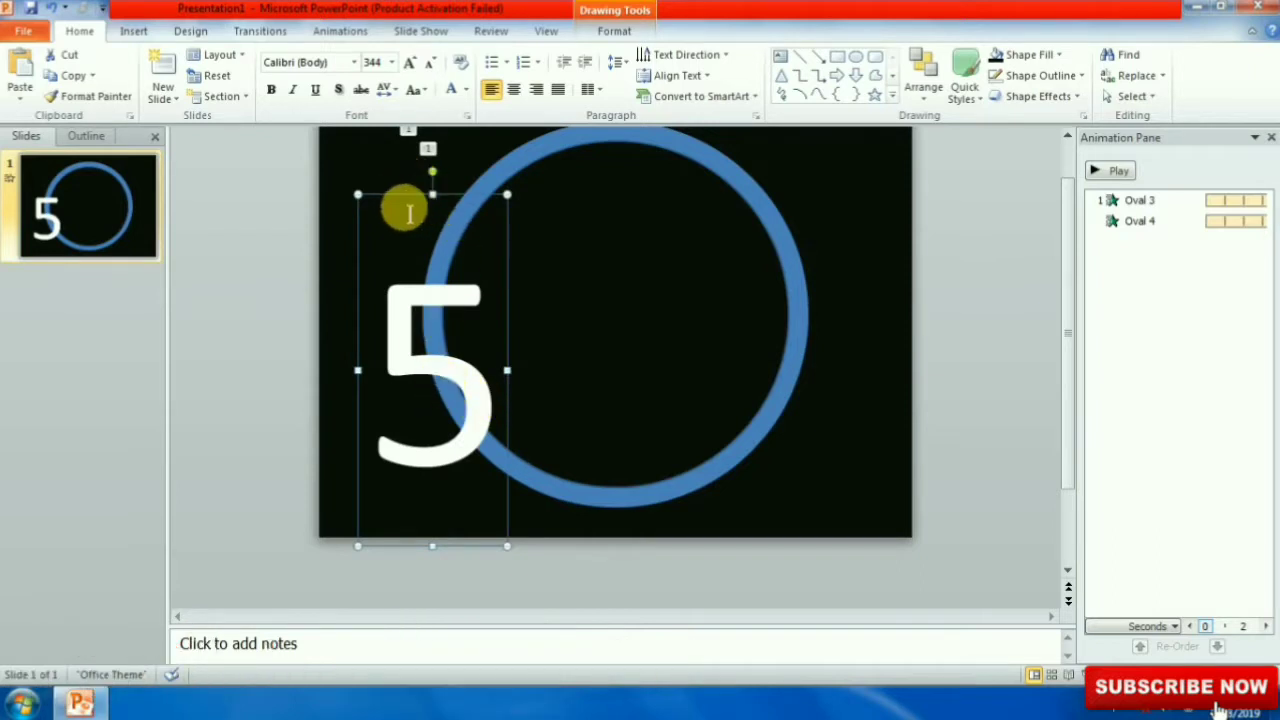
mouse_move(361, 194)
left_mouse_down()
mouse_move(543, 186)
mouse_move(434, 206)
mouse_move(358, 195)
left_mouse_up()
left_click(322, 240)
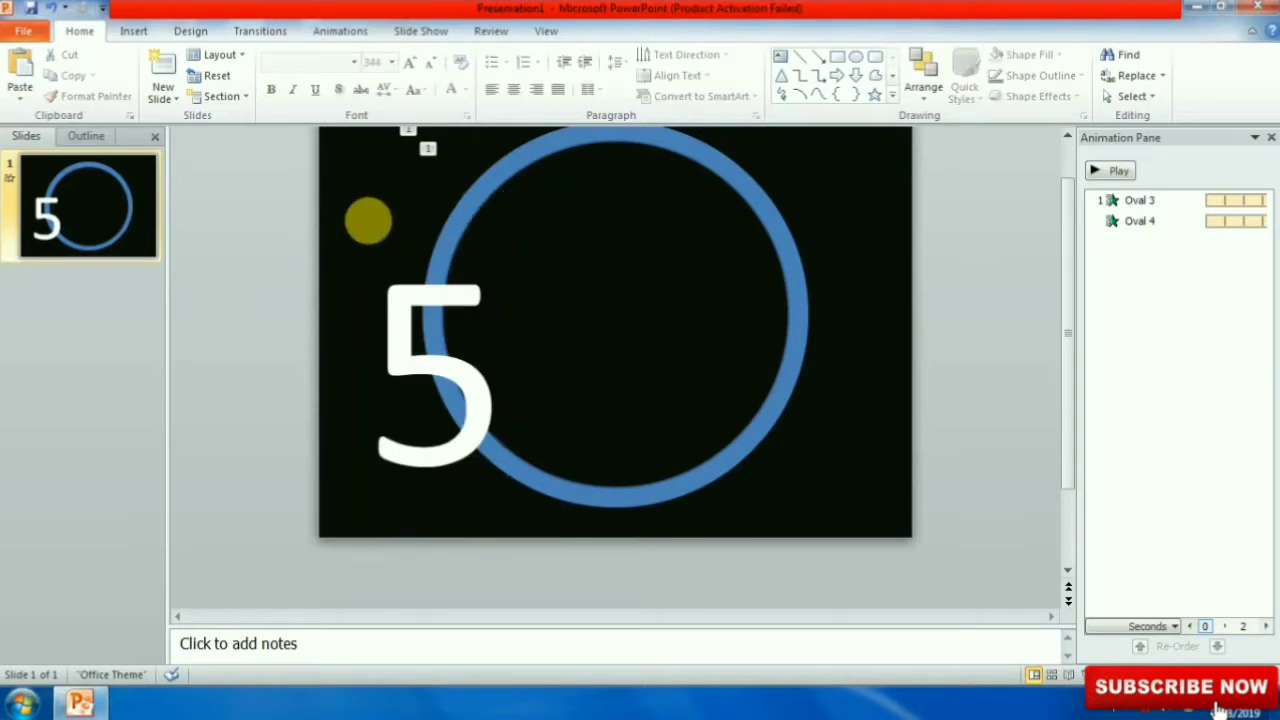
Step: Move the number 5 text box into the middle of the blue ring
left_click(409, 299)
key("Escape")
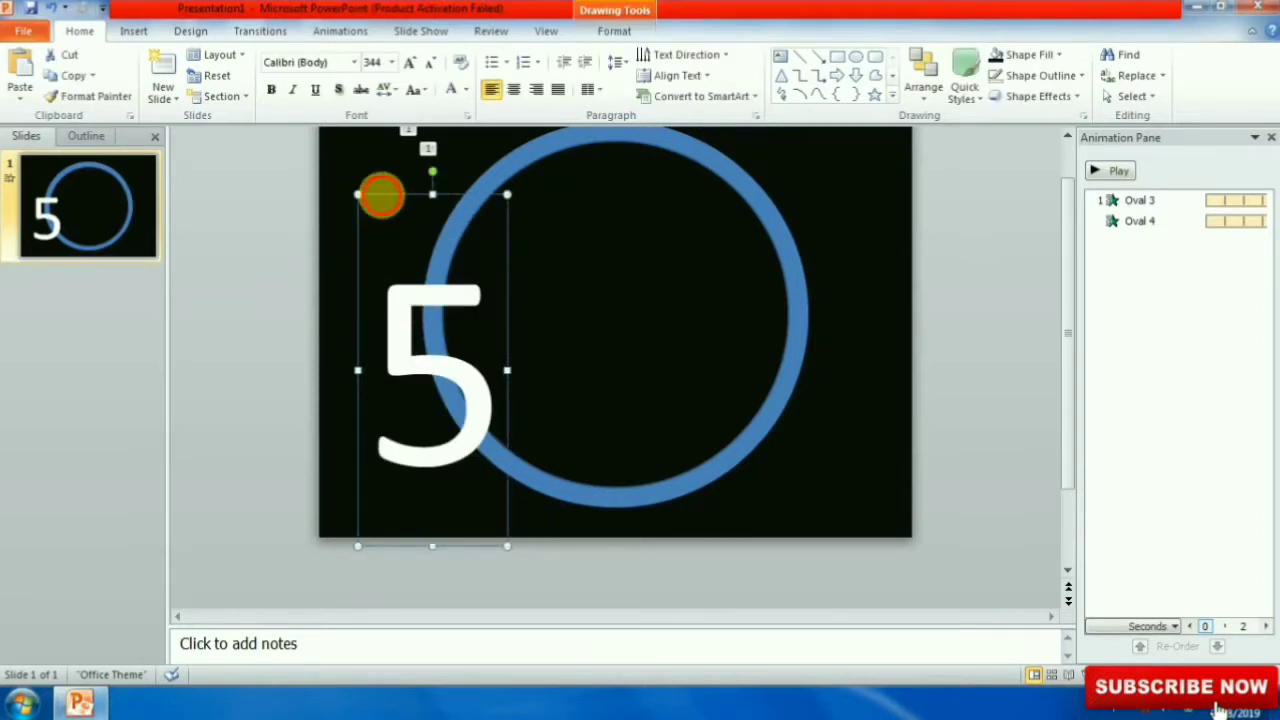
left_click_drag(381, 195, 571, 156)
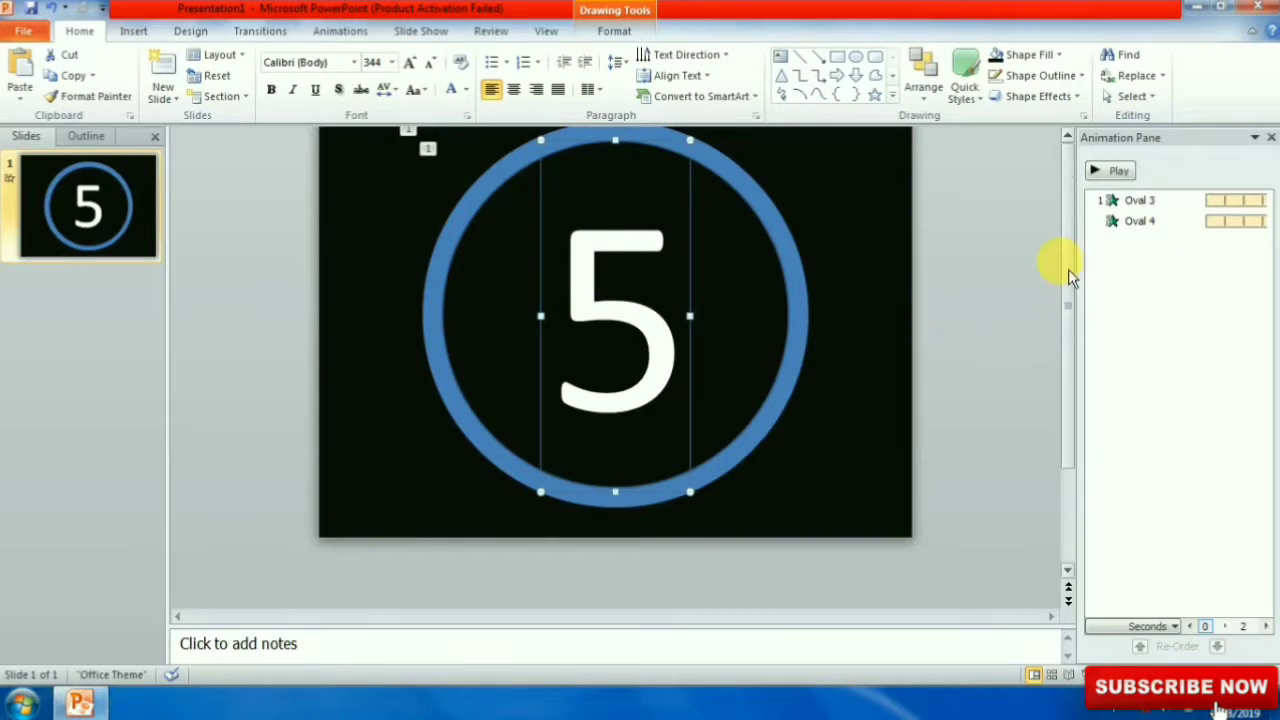
scroll(1063, 265, "up", 1)
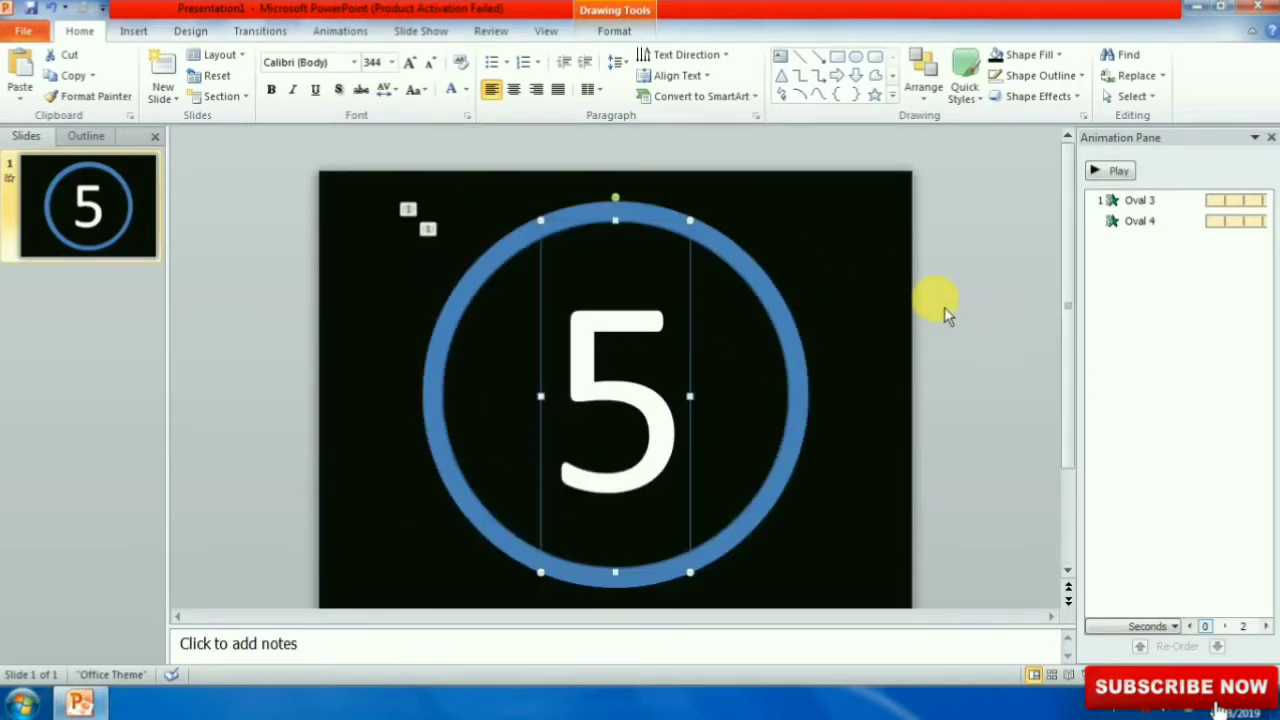
scroll(943, 314, "down", 1)
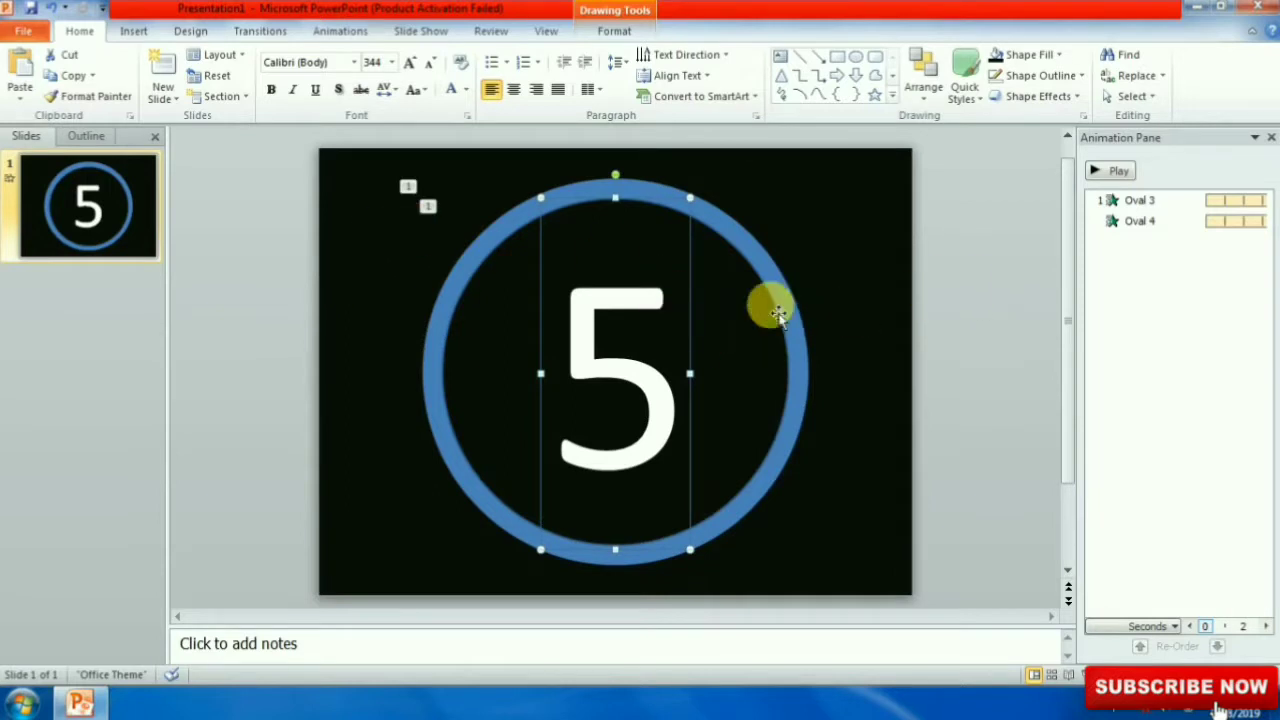
Step: Align the number 5 text box to the slide with Align Center and Align Middle
left_click(630, 30)
left_click(1152, 59)
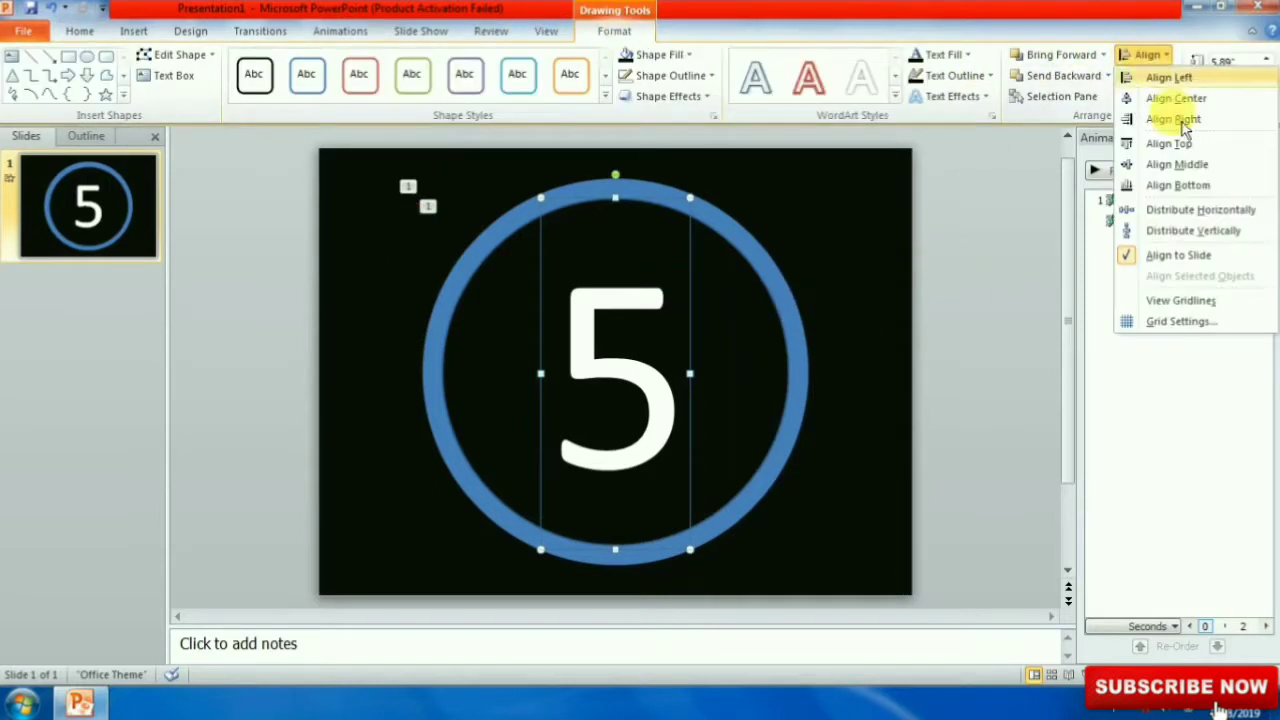
left_click(1187, 102)
left_click(1160, 57)
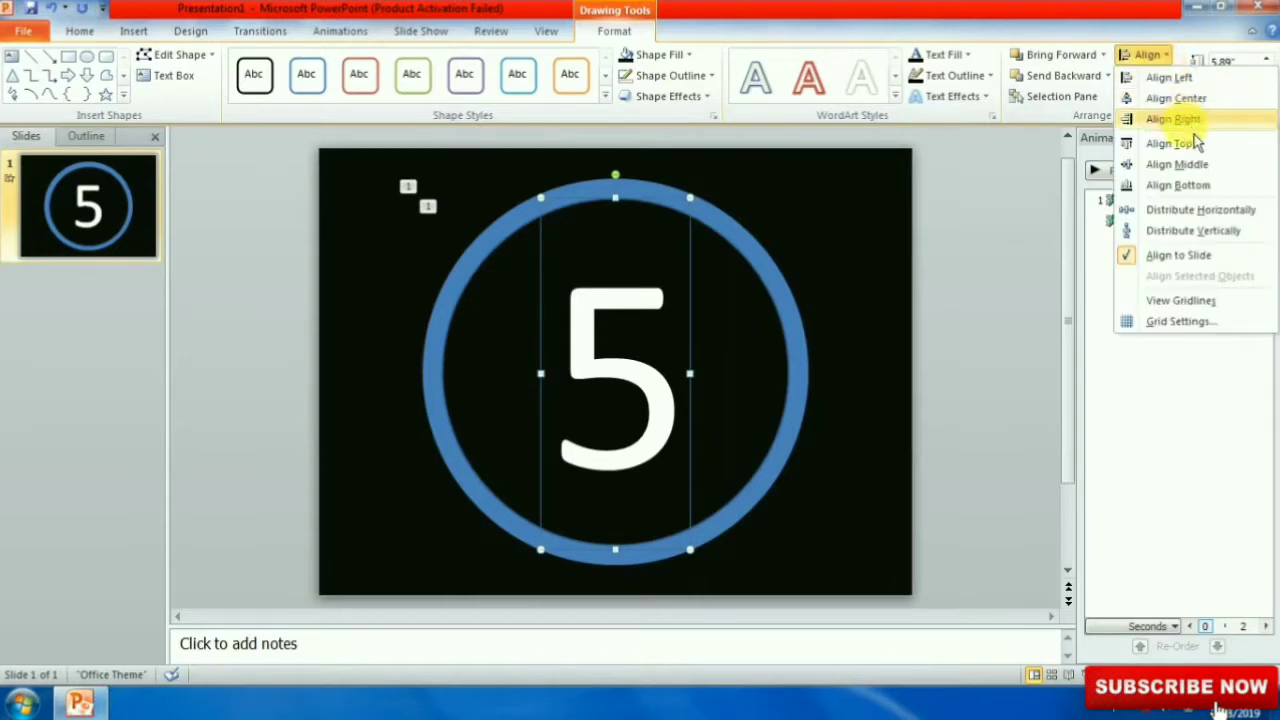
left_click(1185, 166)
left_click(971, 310)
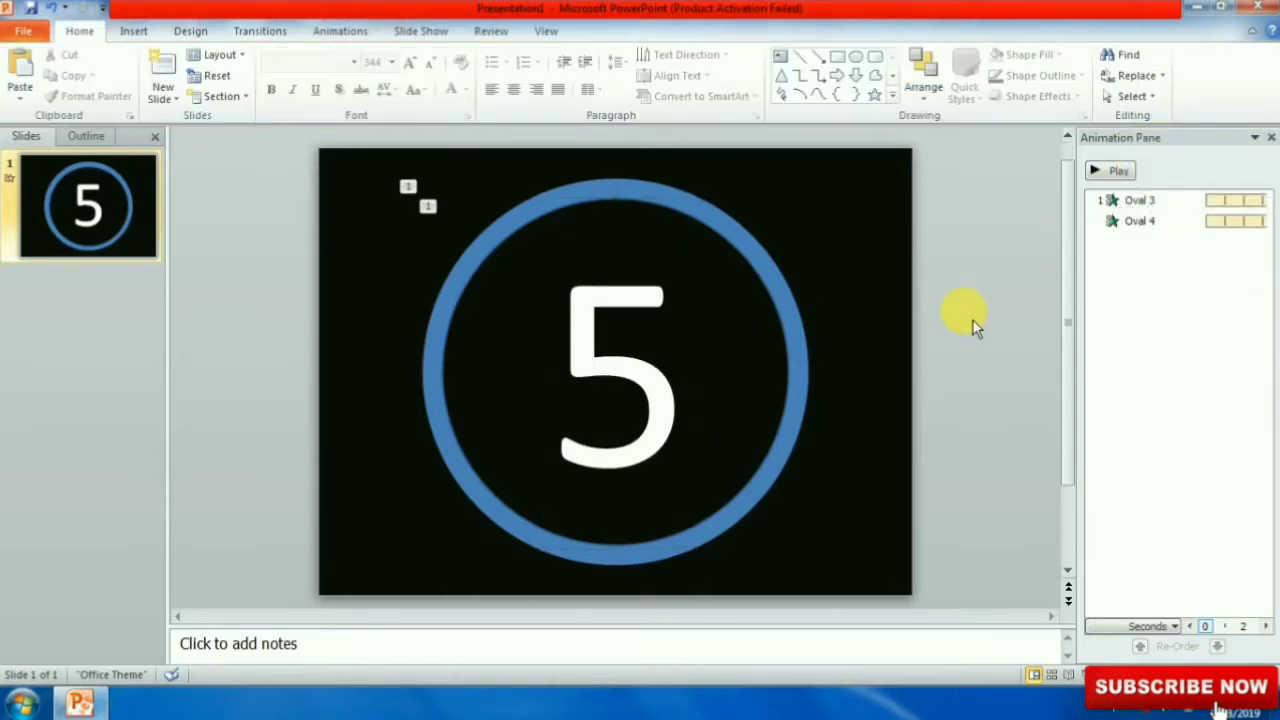
Step: Apply an Appear entrance animation to the number 5 text box and set it to start With Previous
left_click(626, 378)
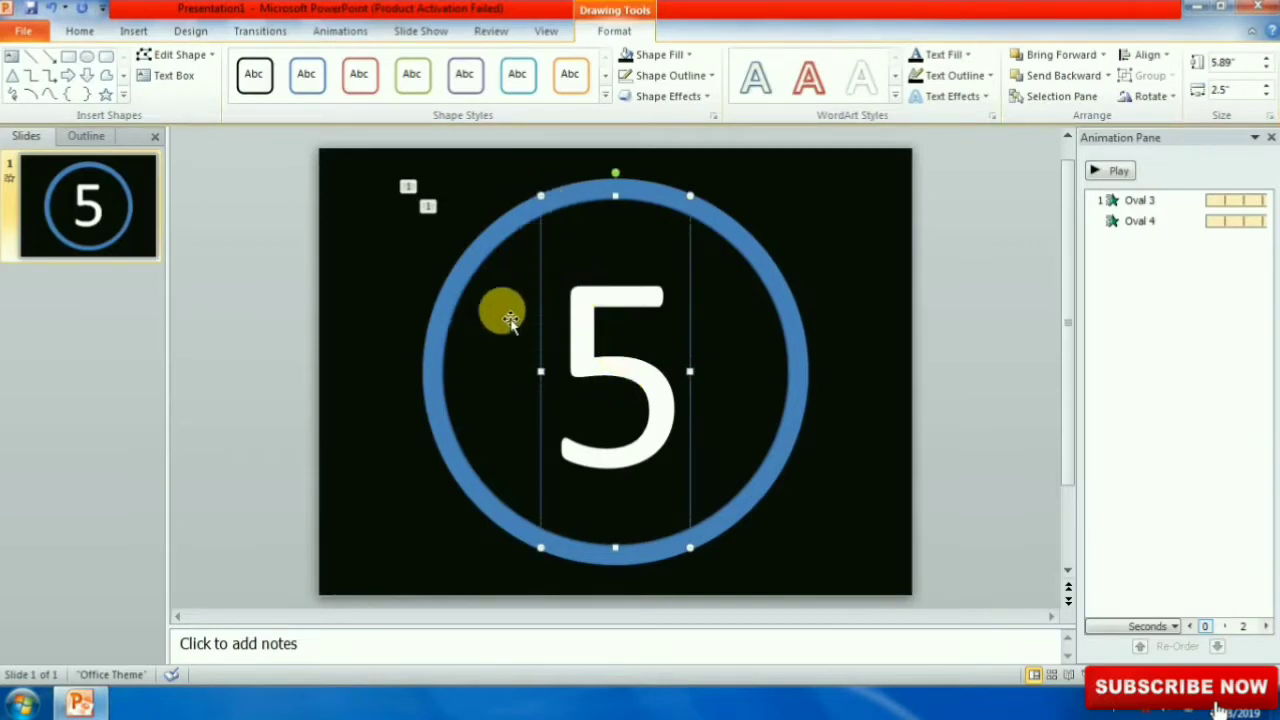
left_click(340, 31)
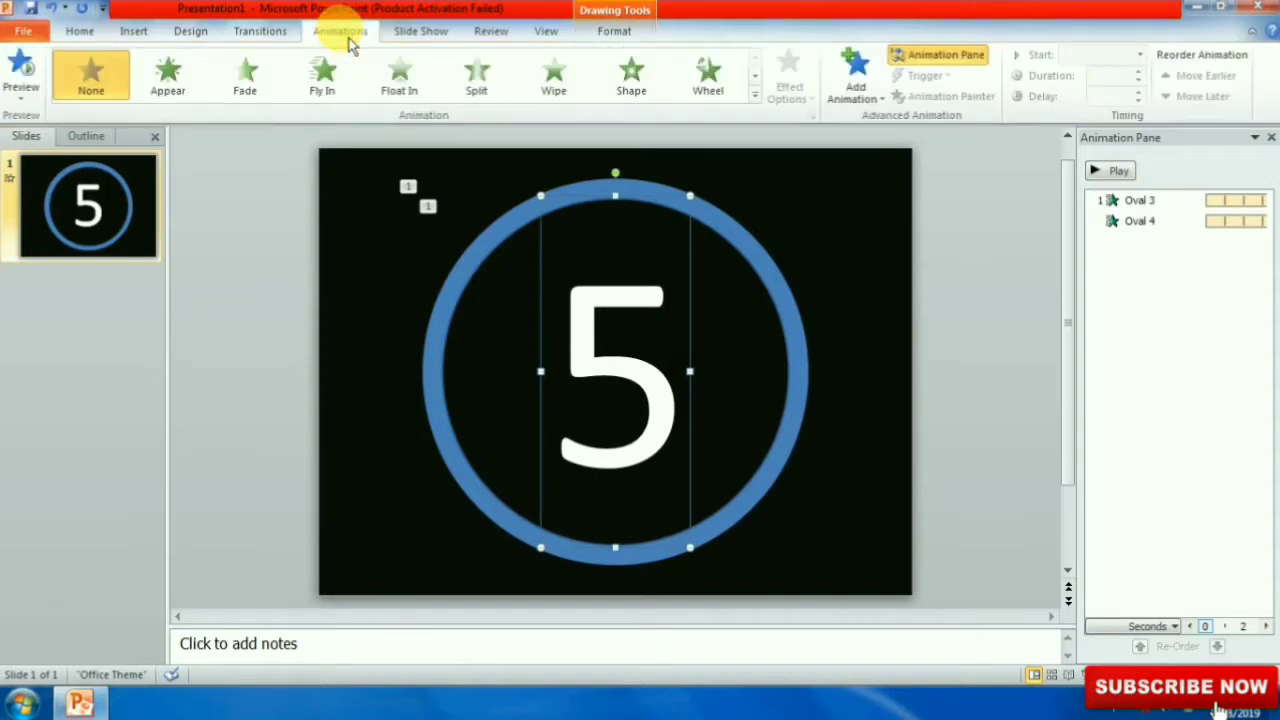
left_click(170, 78)
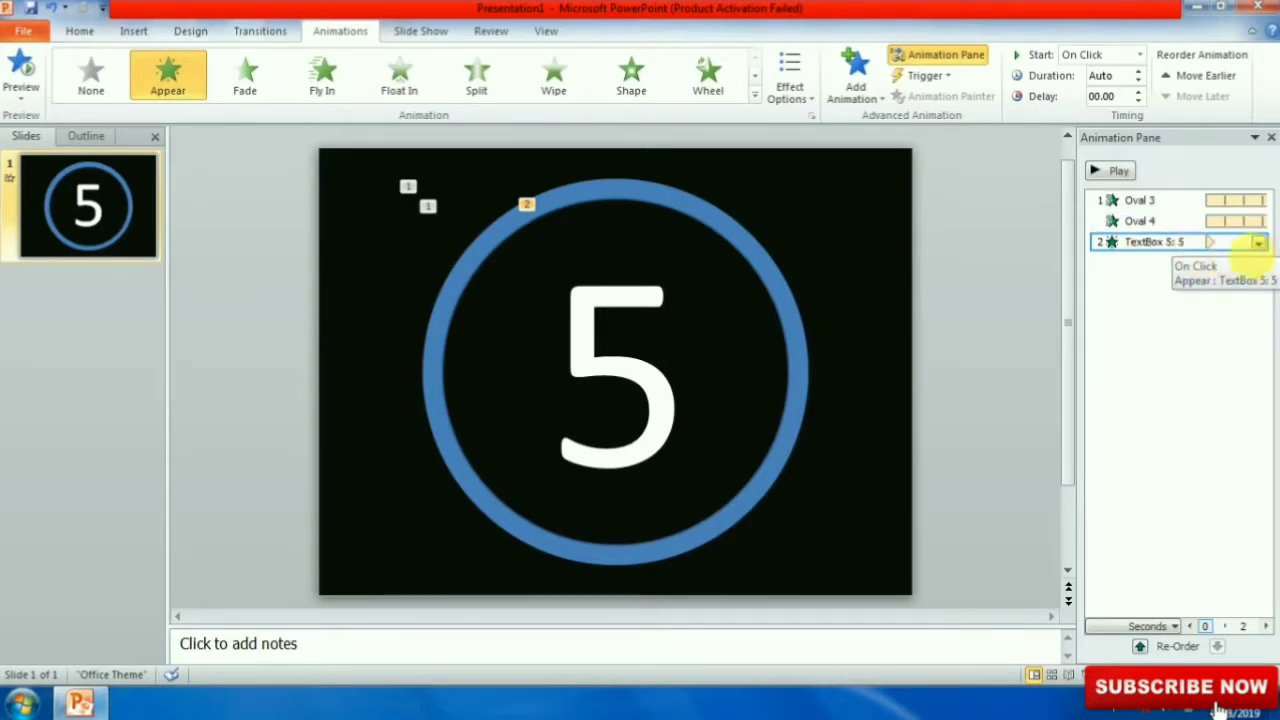
left_click(1139, 55)
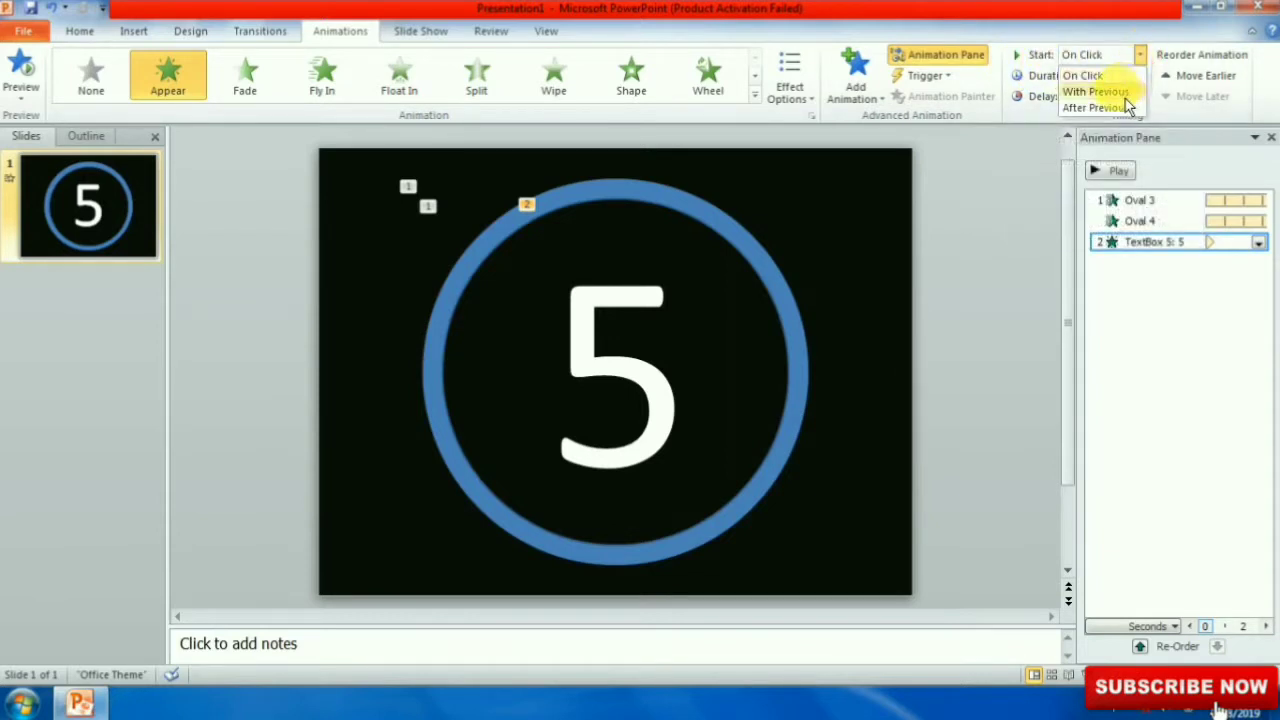
left_click(1127, 92)
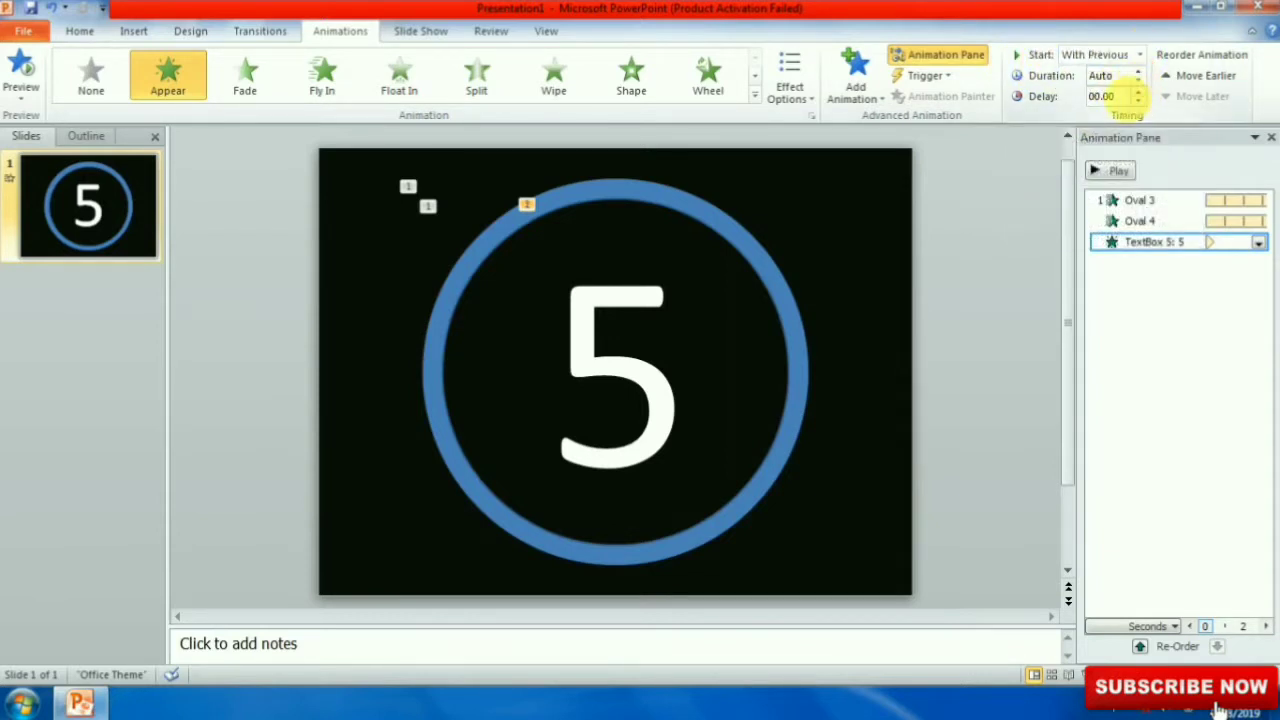
Step: Set the delay of the number 5's Appear animation to 00.01
left_click(1091, 96)
left_click_drag(1140, 200, 1145, 210)
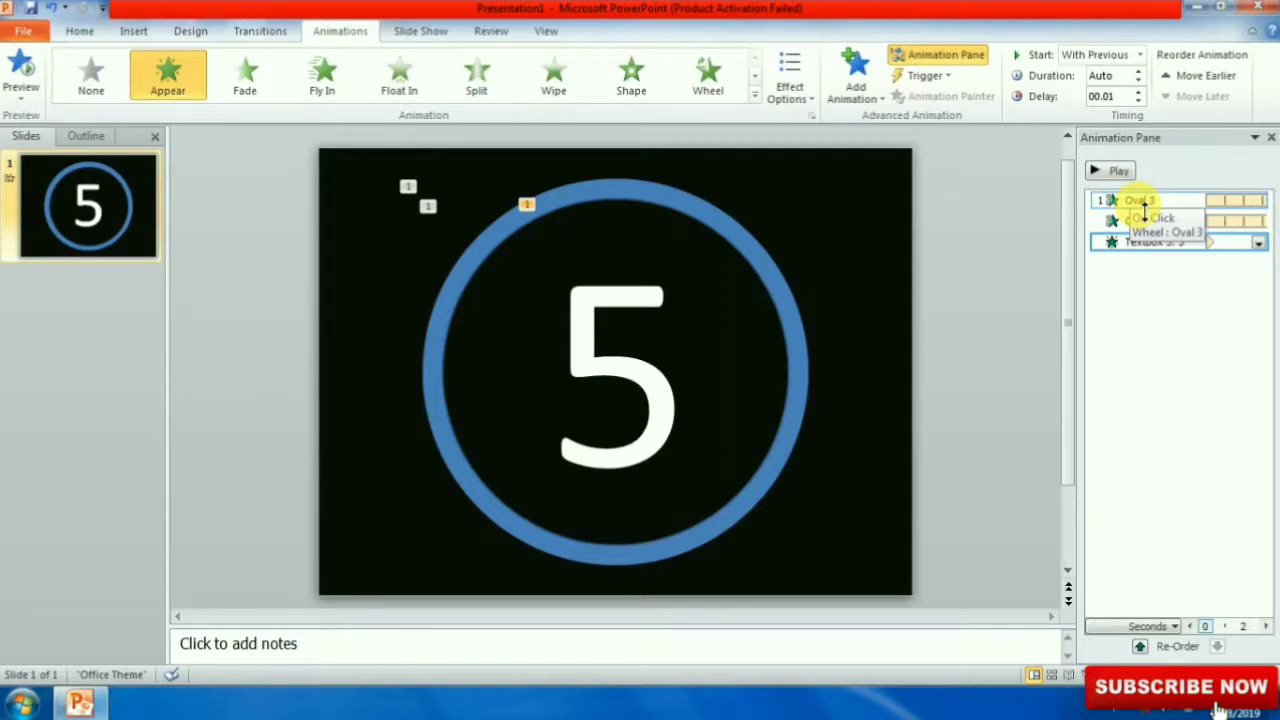
left_click_drag(1145, 210, 1145, 215)
left_click(1206, 425)
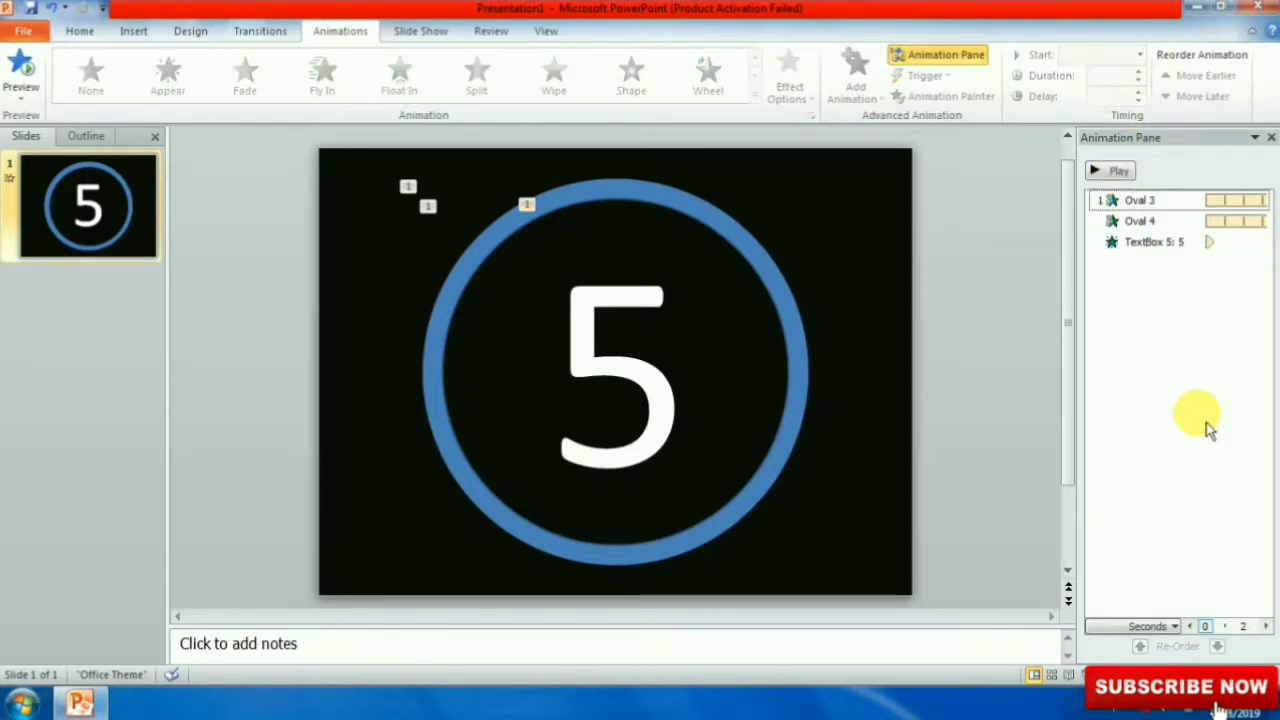
Step: Add a Disappear exit animation to the number 5 text box, starting With Previous
left_click(605, 330)
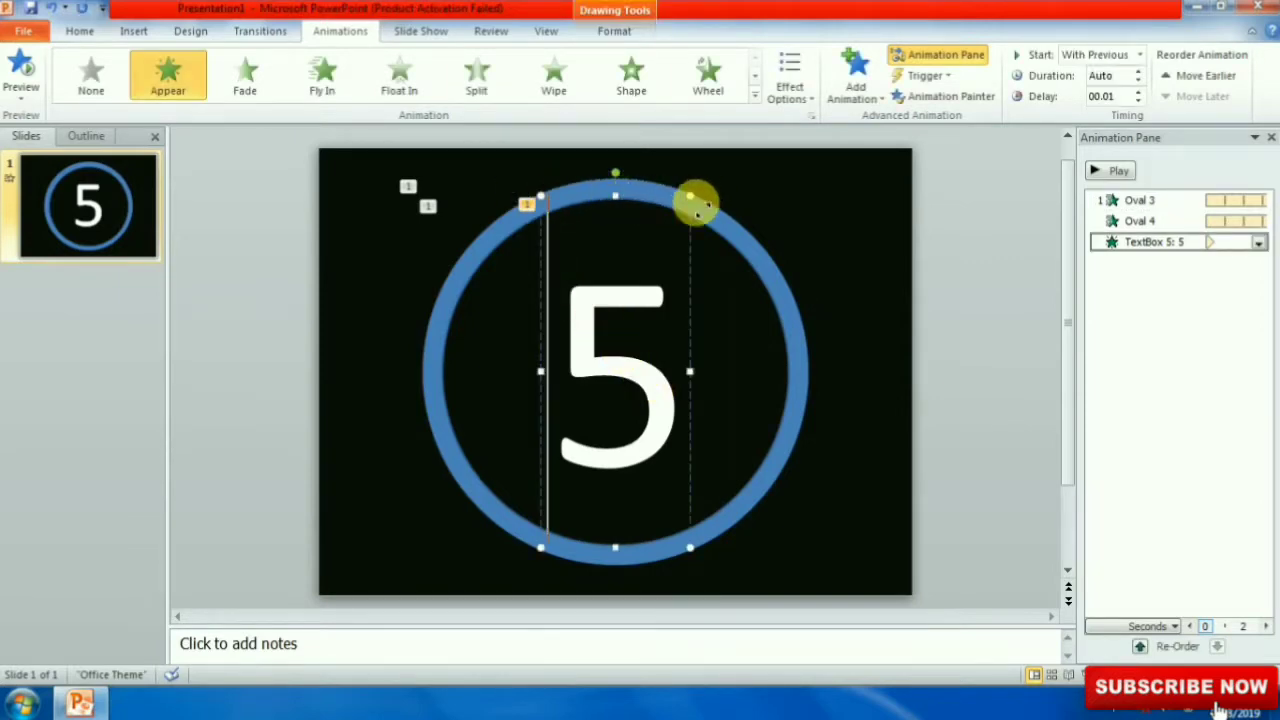
left_click(866, 106)
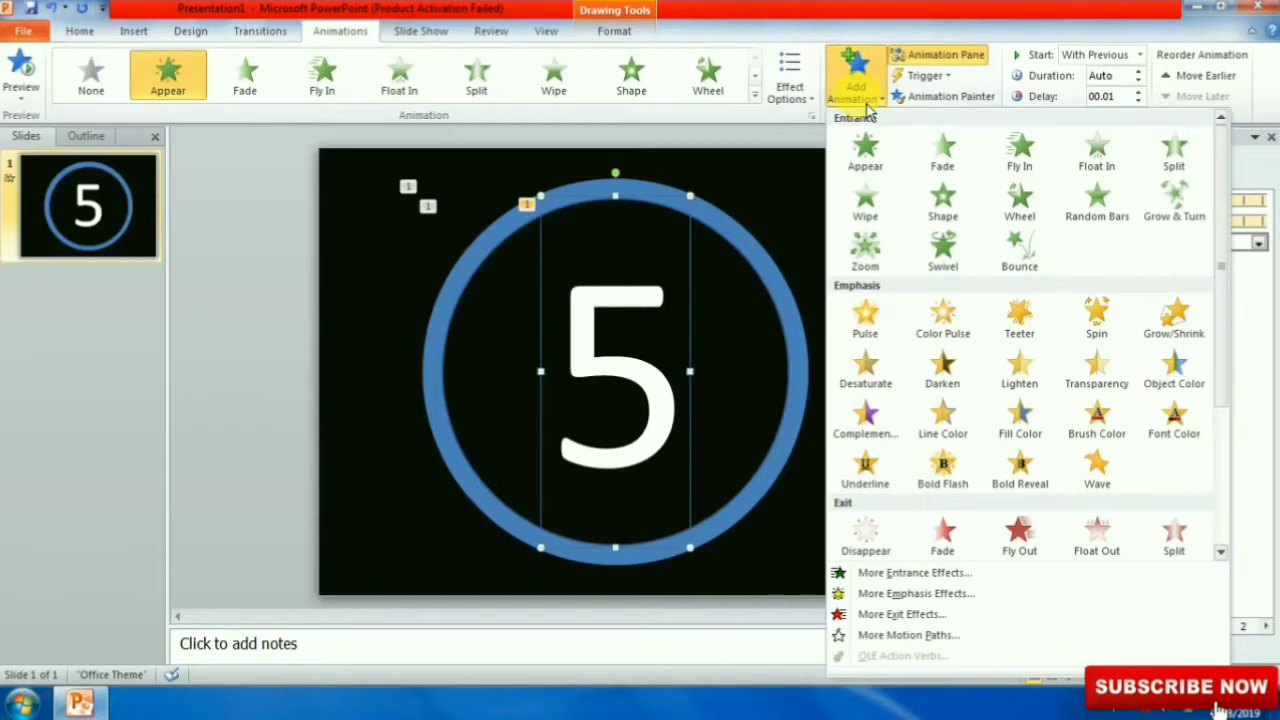
left_click(884, 556)
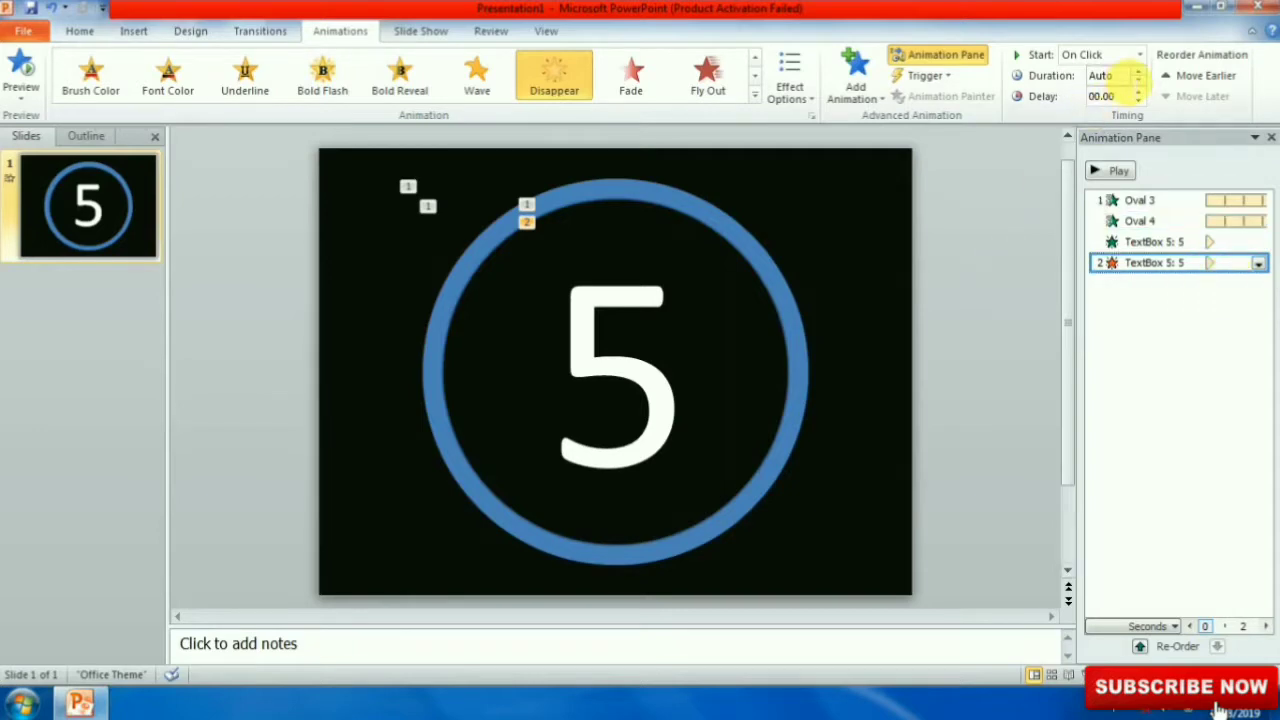
left_click(1139, 55)
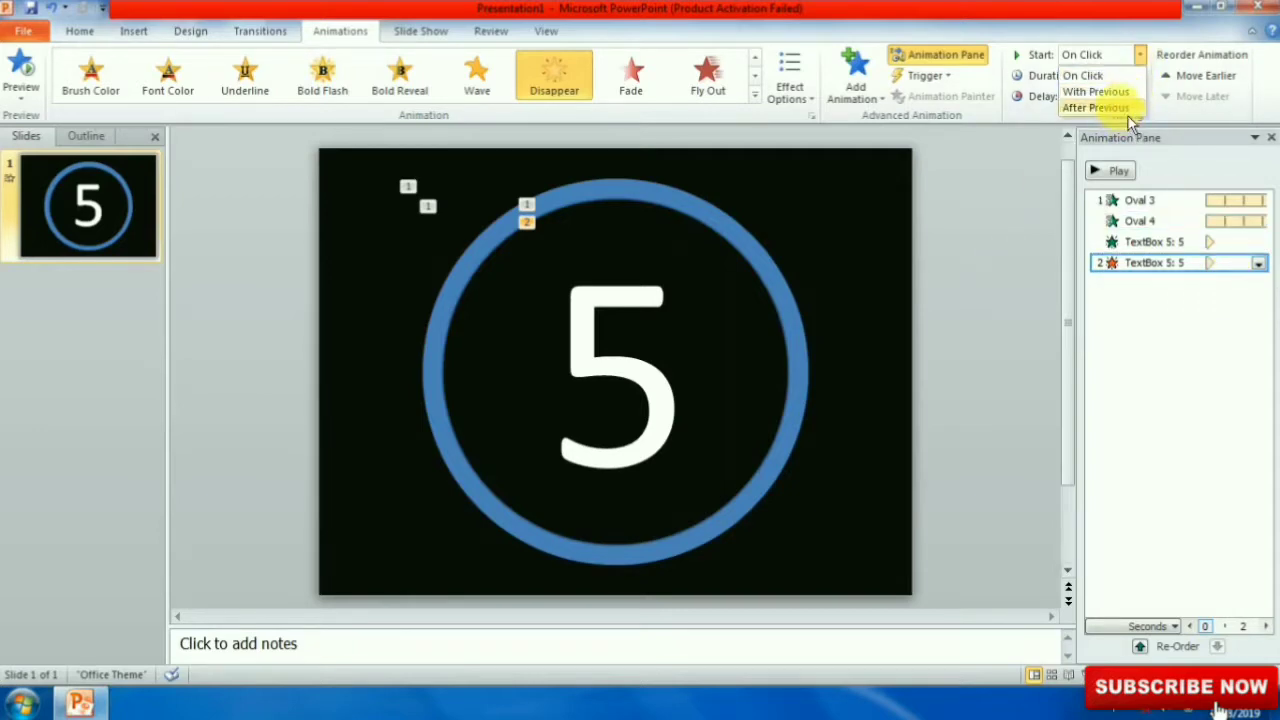
left_click(1110, 91)
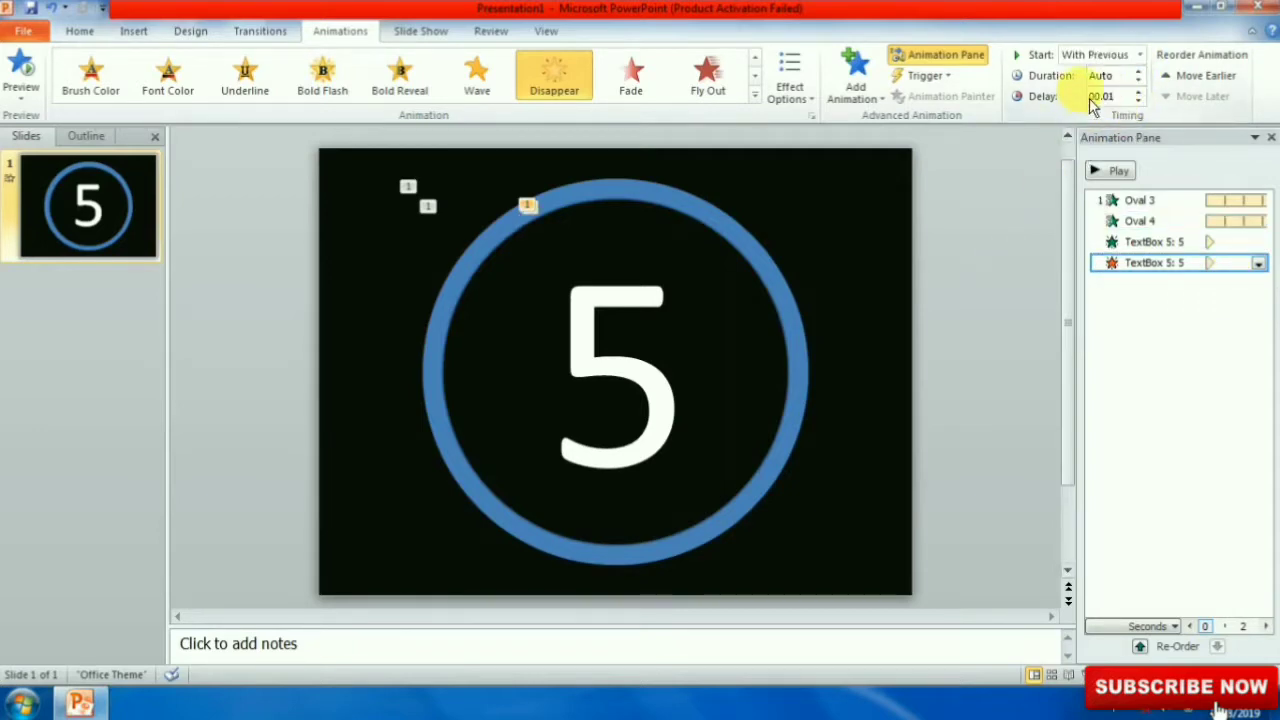
Step: Set the delay of the number 5's Disappear animation to 01.00 and play the slide's animations
left_click_drag(1088, 96, 1122, 104)
type("00.01")
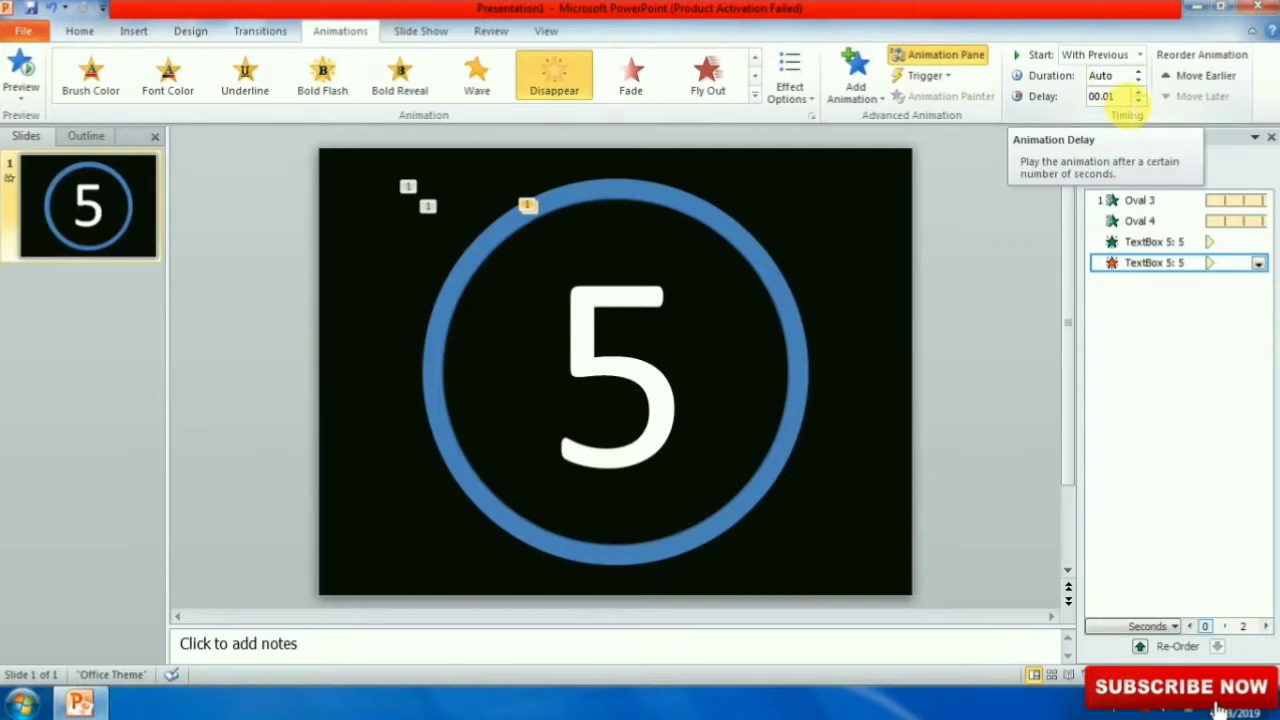
key("Return")
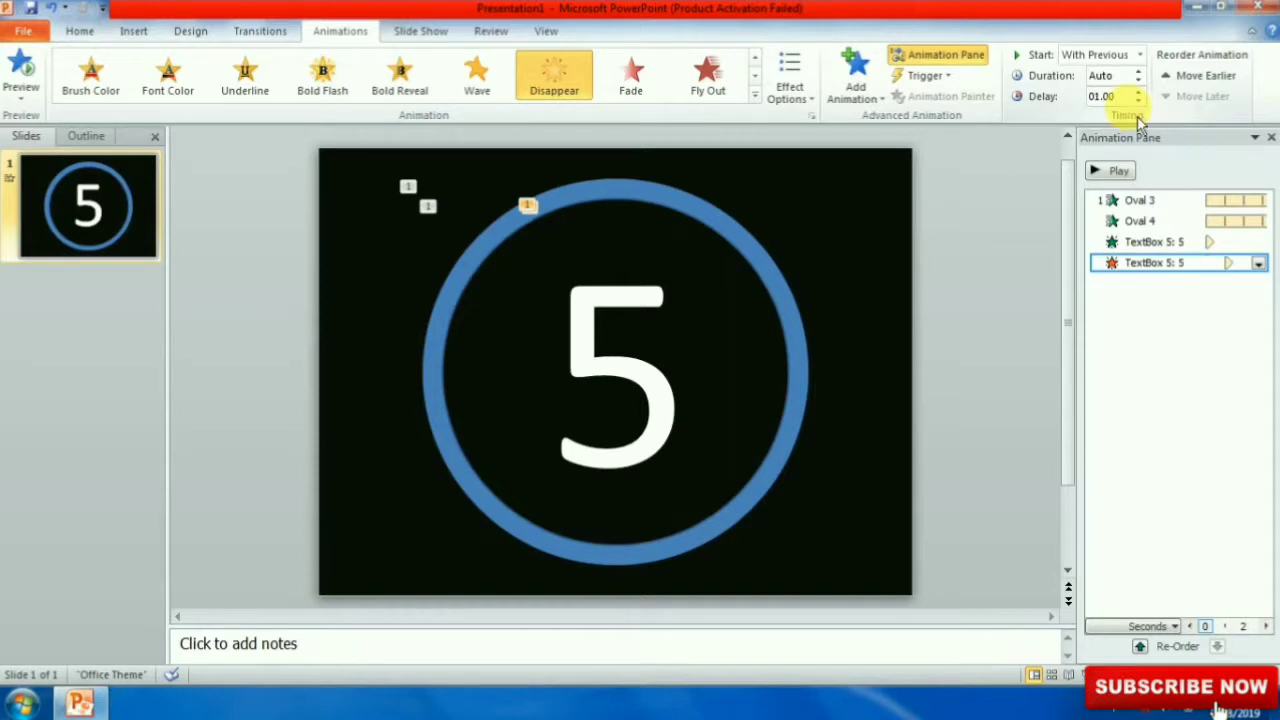
left_click(1133, 337)
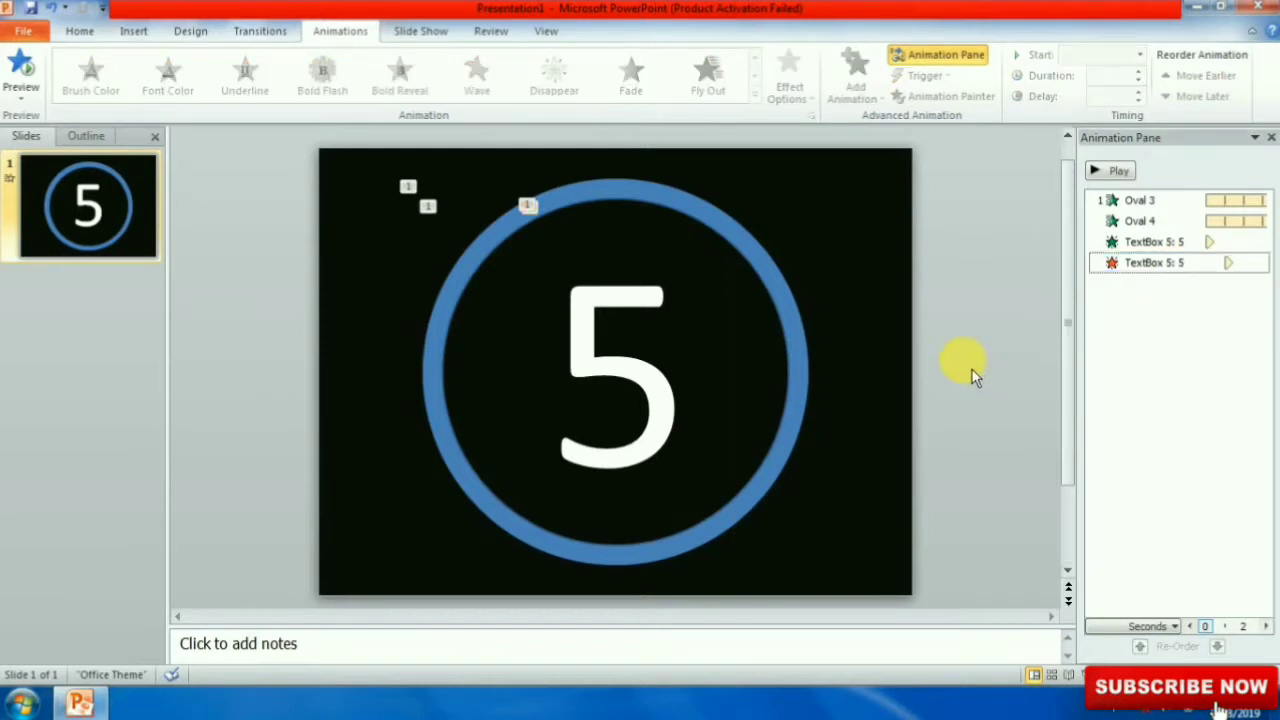
left_click(1126, 175)
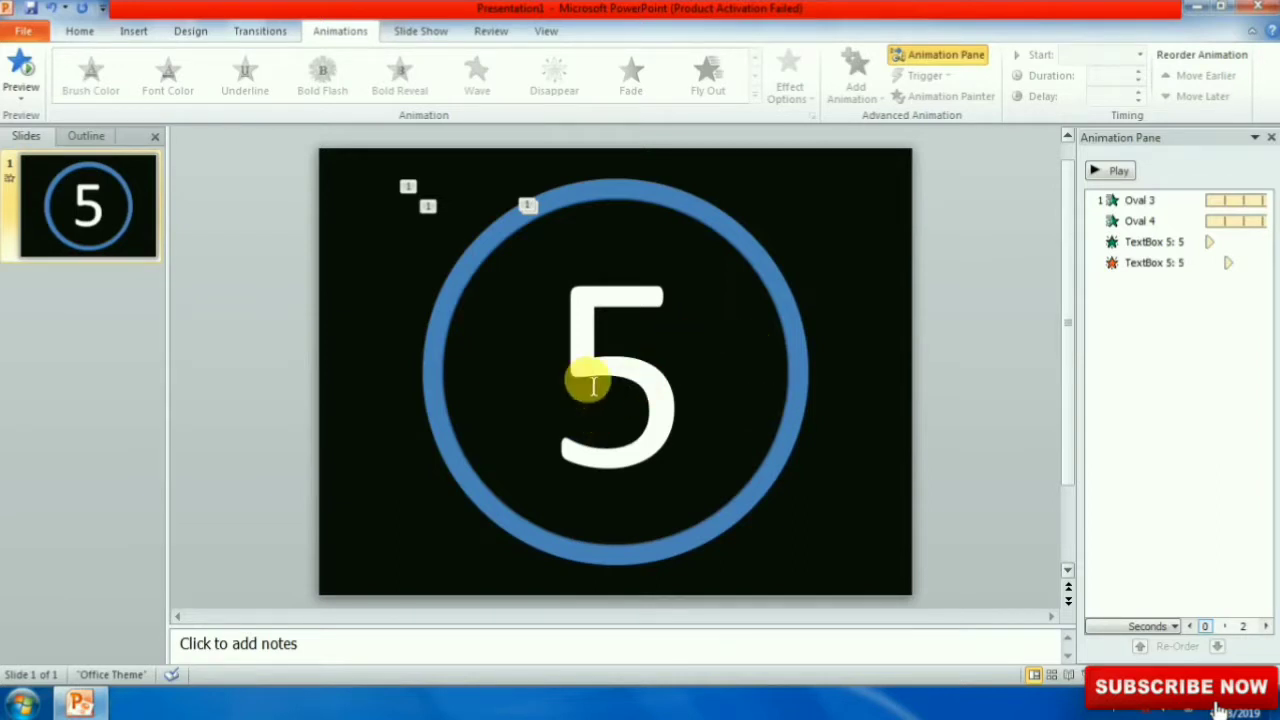
Step: Duplicate the number 5 text box with its animations and move the copy to the right side of the ring
left_click(593, 345)
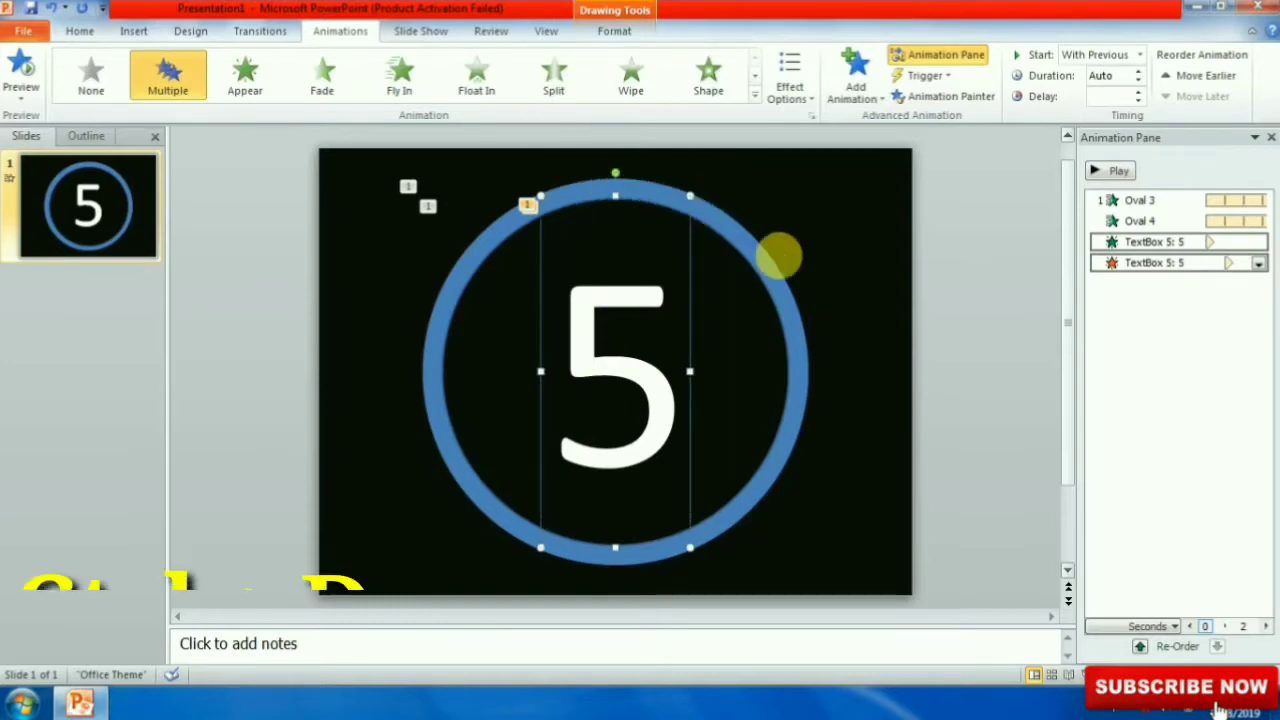
key("ctrl+d")
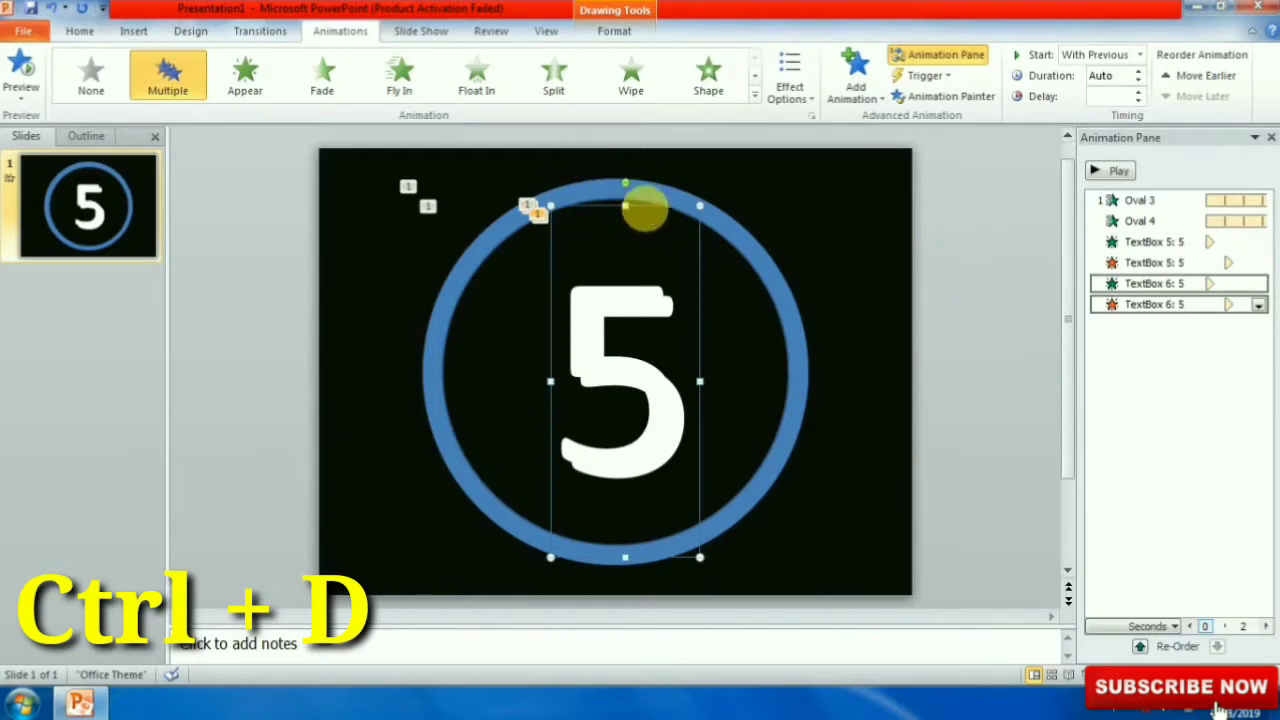
left_click_drag(667, 215, 905, 197)
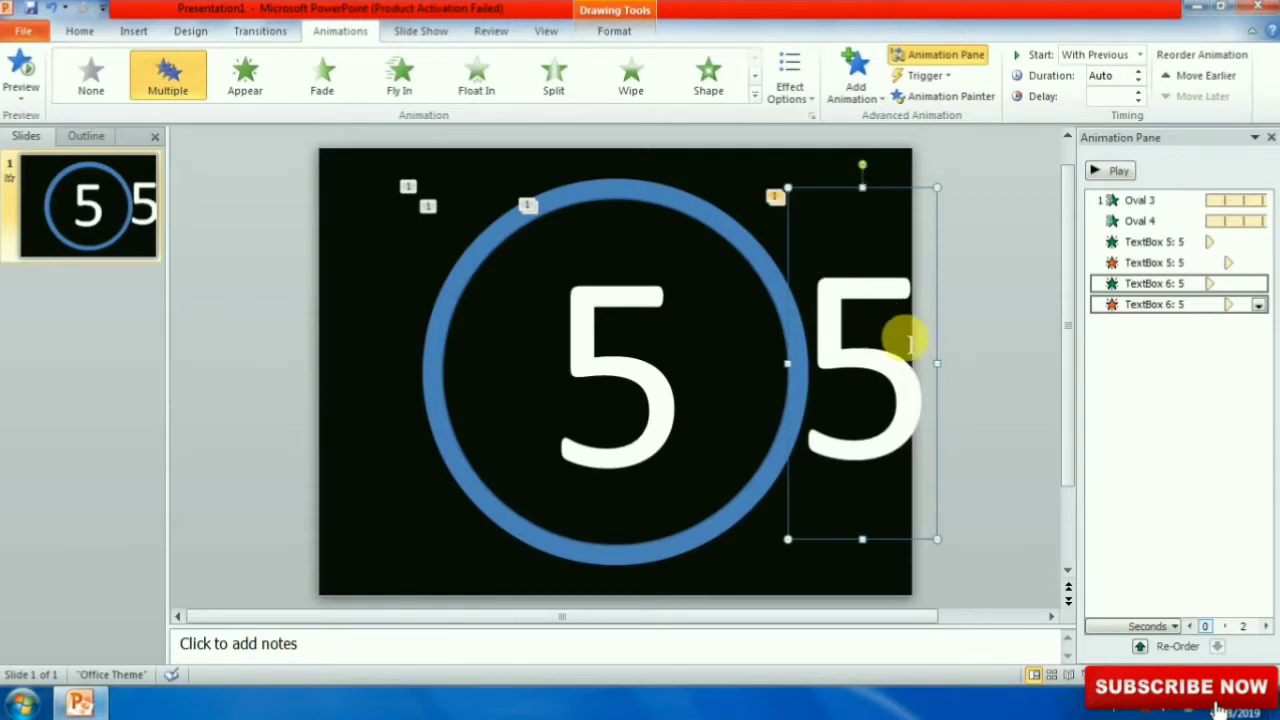
Step: Replace the 5 in the duplicated text box with 4, shifting the box slightly further from the ring
left_click(919, 368)
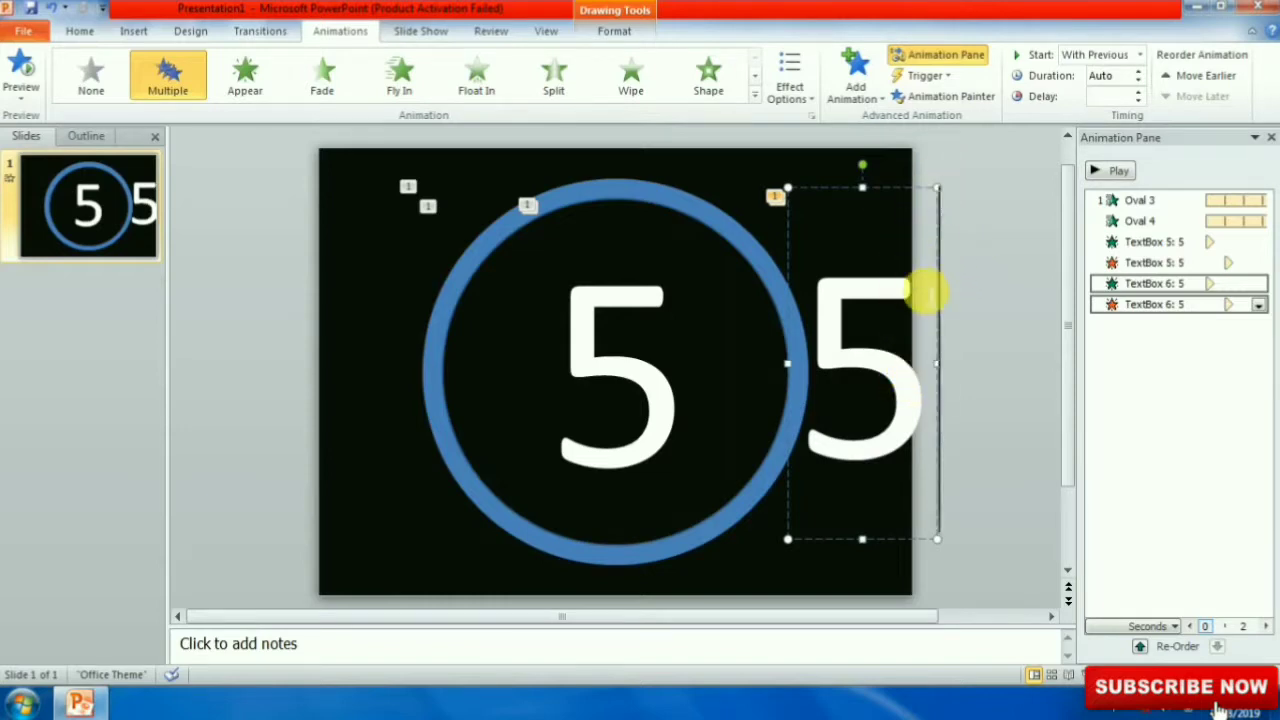
mouse_move(936, 370)
left_mouse_down()
mouse_move(966, 371)
mouse_move(956, 368)
left_mouse_up()
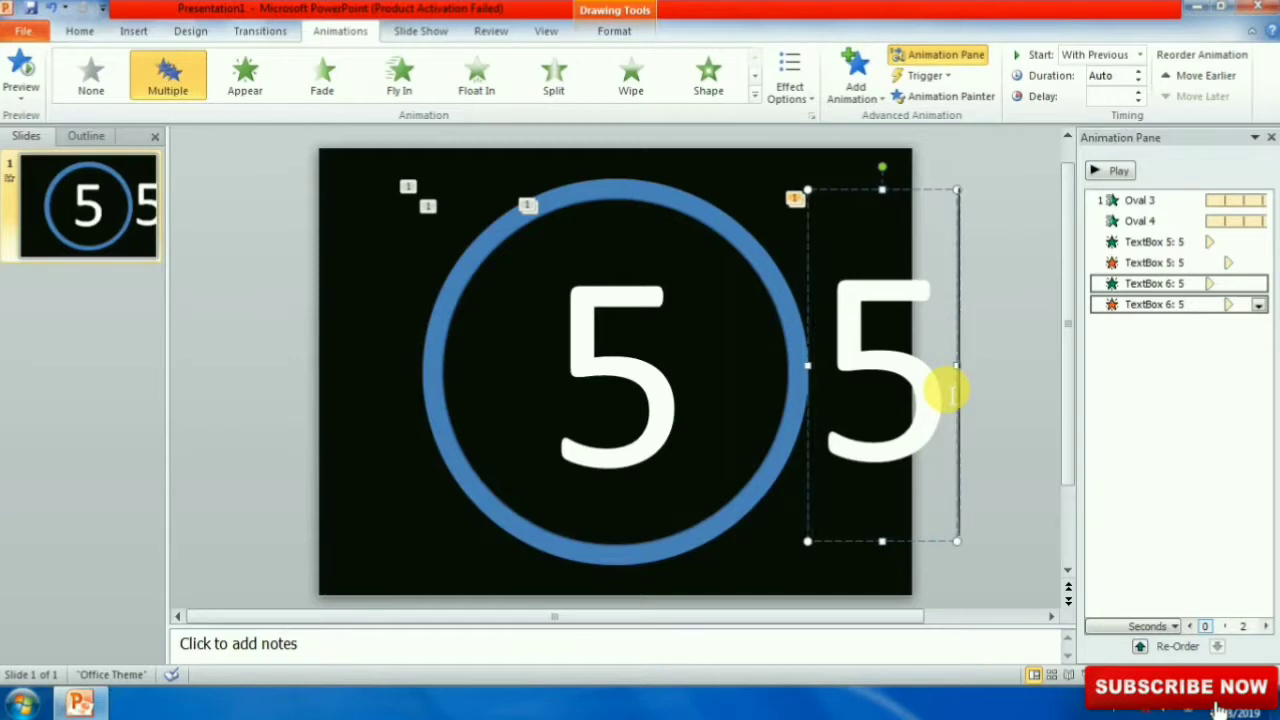
key("BackSpace")
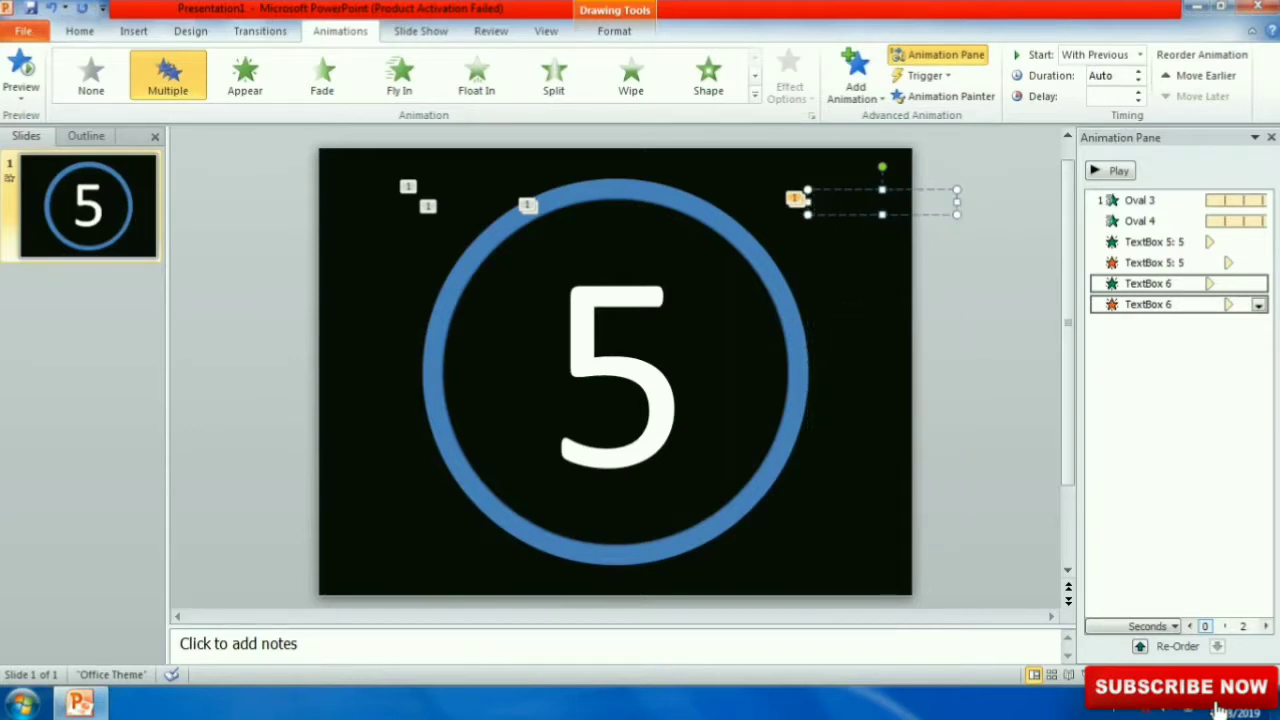
type("4")
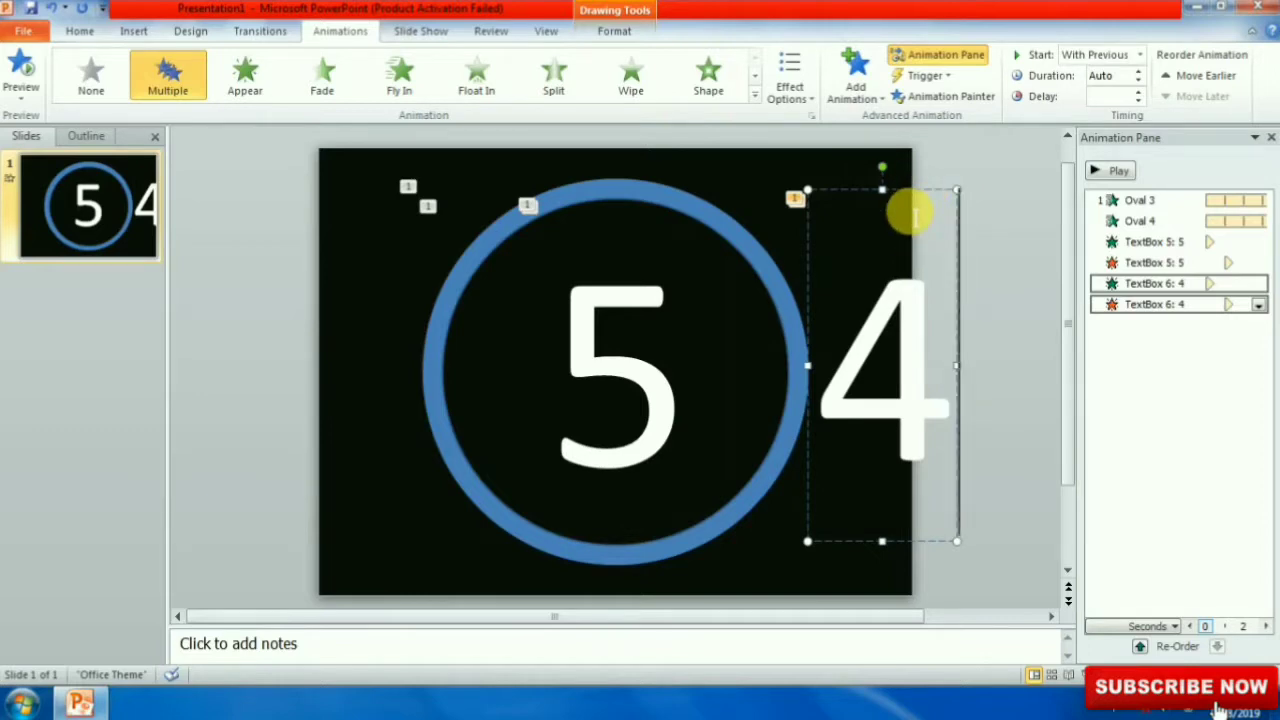
Step: Set the delay of the number 4's Appear animation to 01.00
left_click(1182, 285)
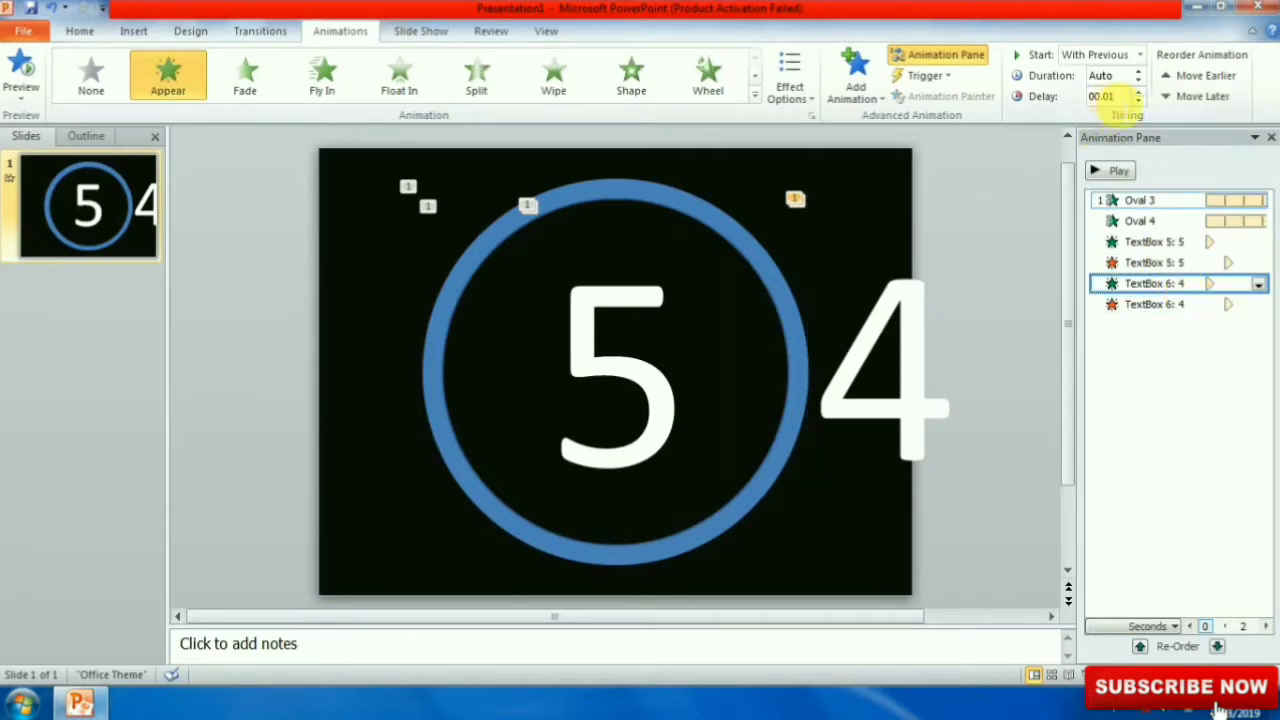
left_click(1112, 97)
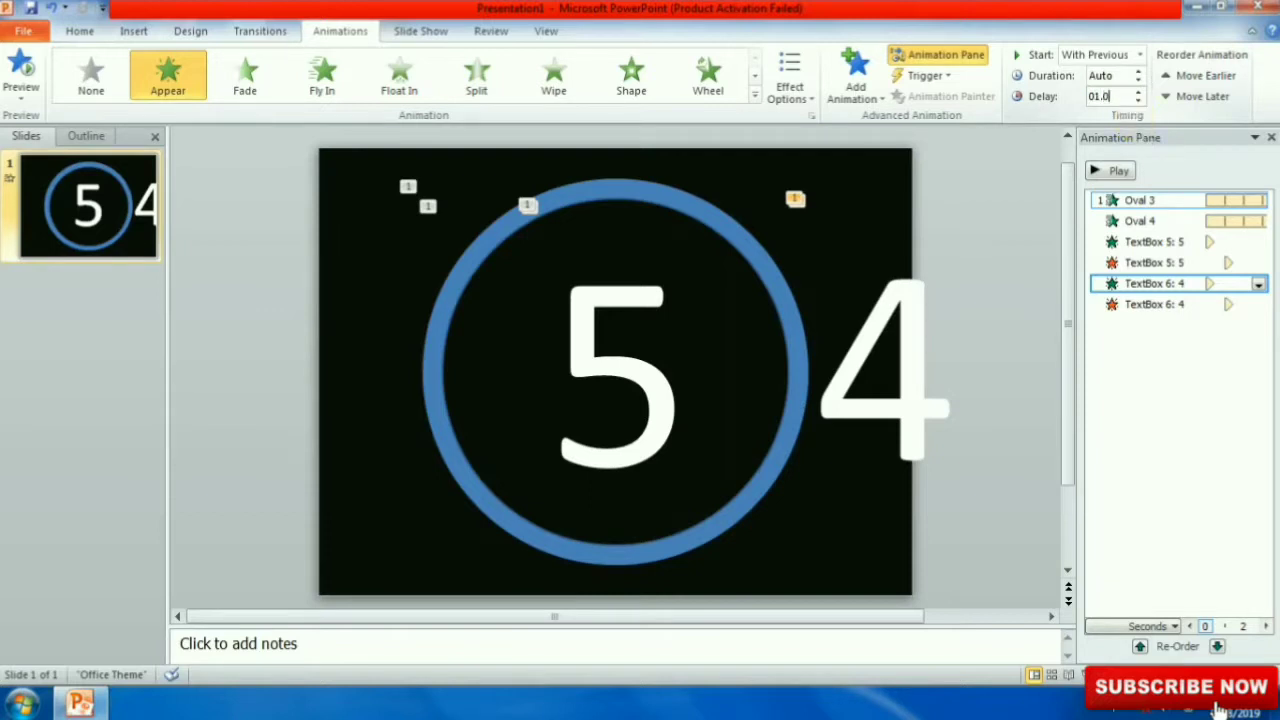
type("01.00")
left_click(1140, 108)
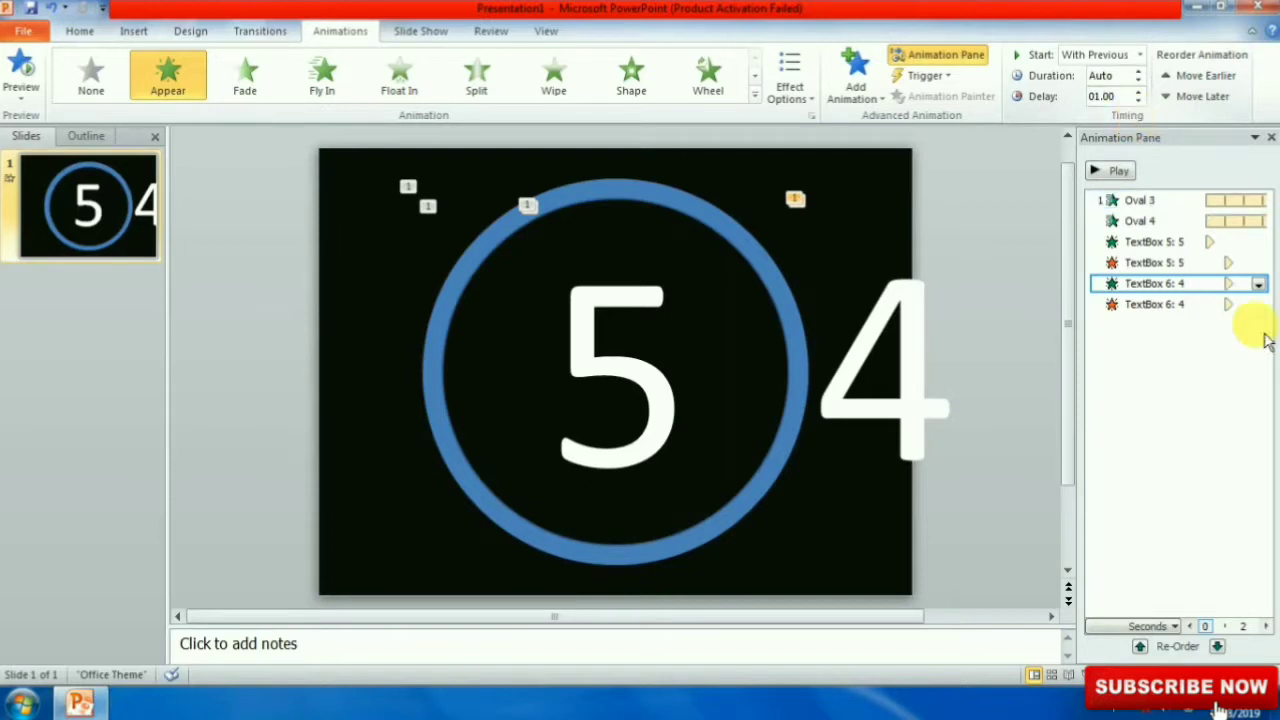
Step: Set the delay of the number 4's Disappear animation to 02.00 and check the timing of both its effects
left_click(1196, 306)
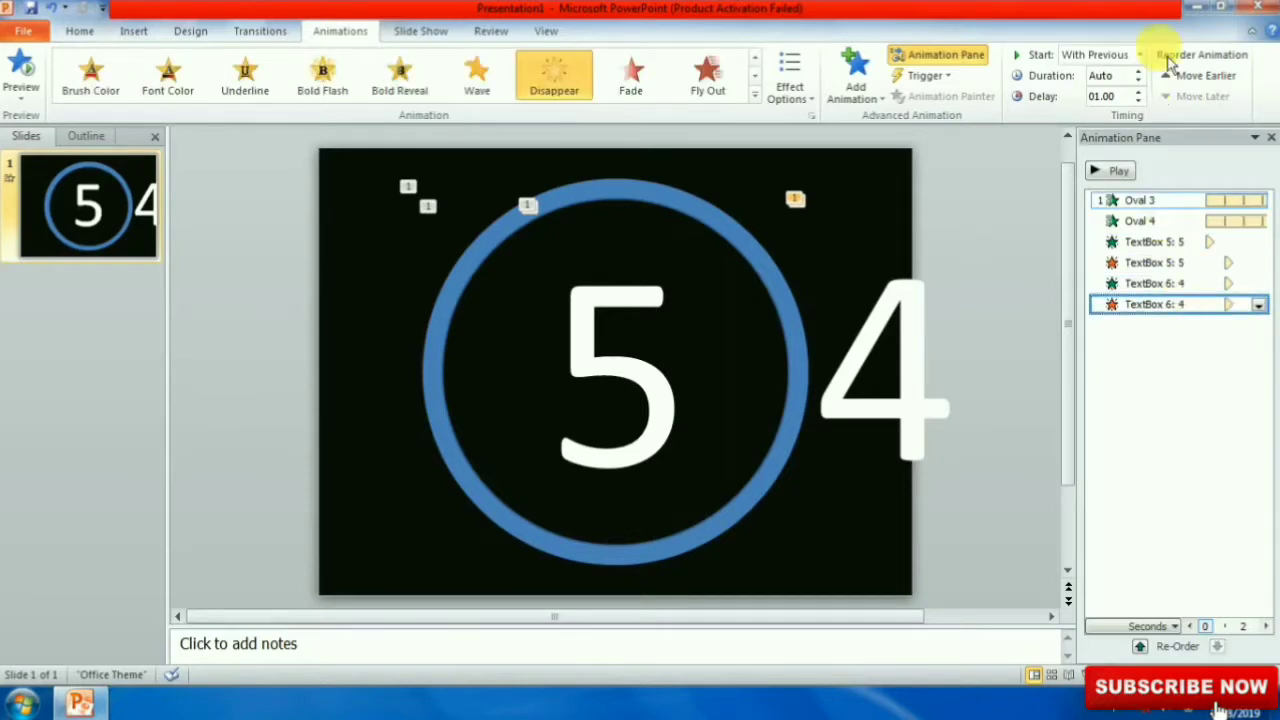
left_click(1140, 91)
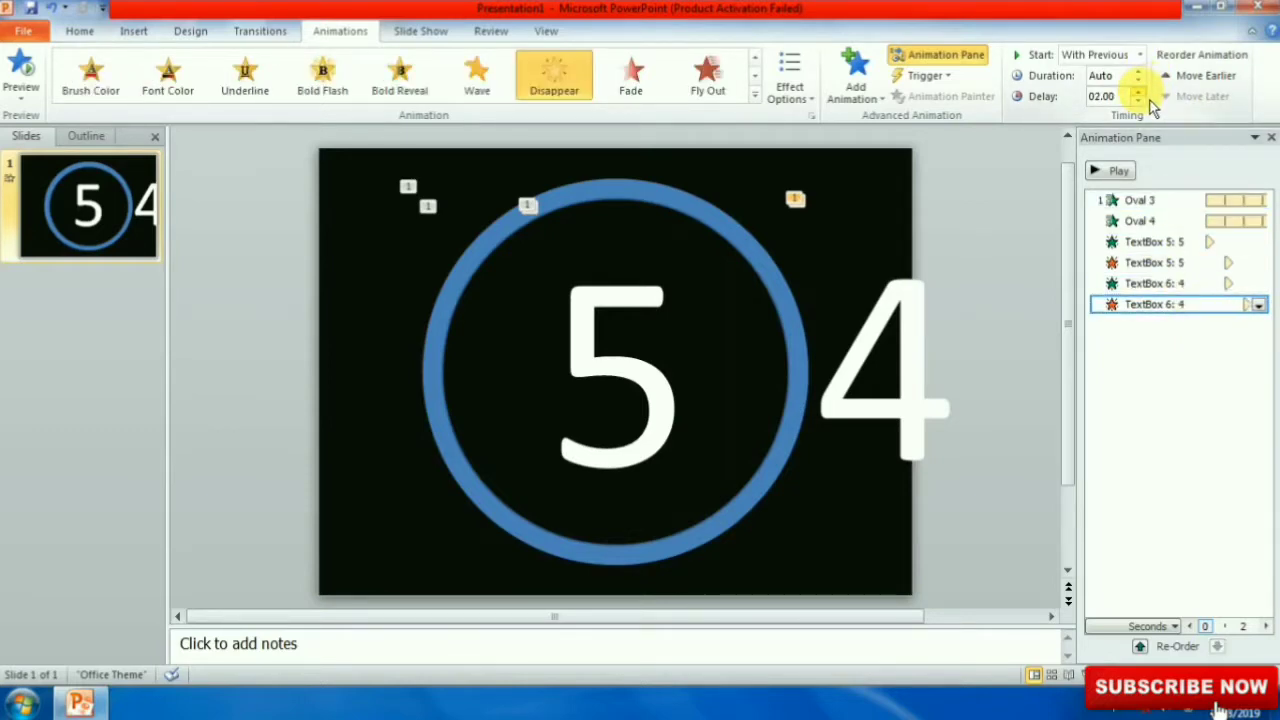
left_click(1140, 451)
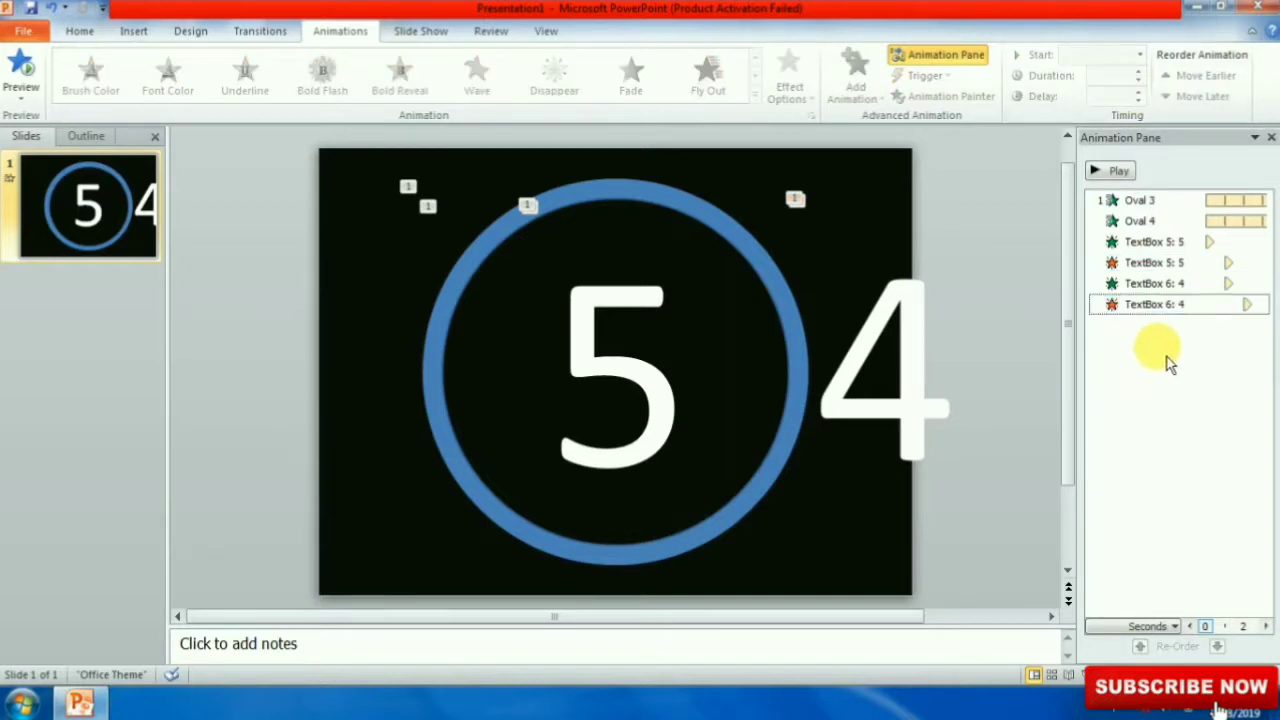
left_click(1170, 304)
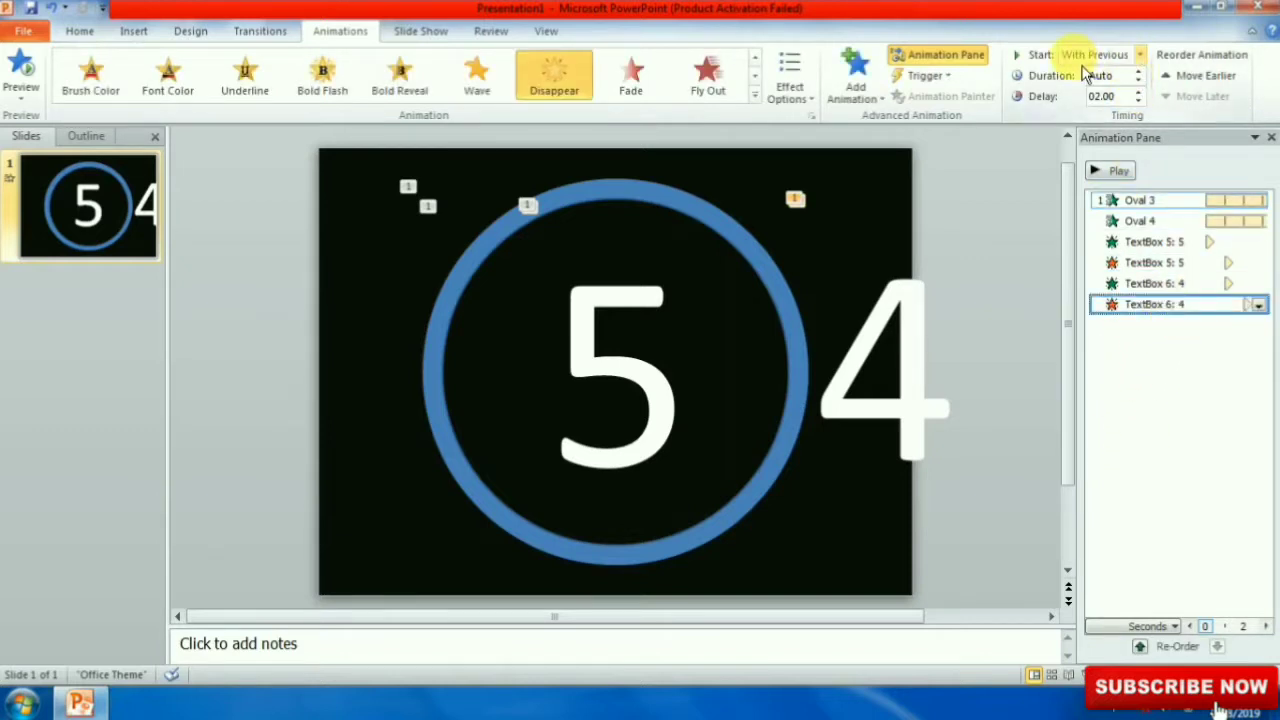
left_click(1190, 284)
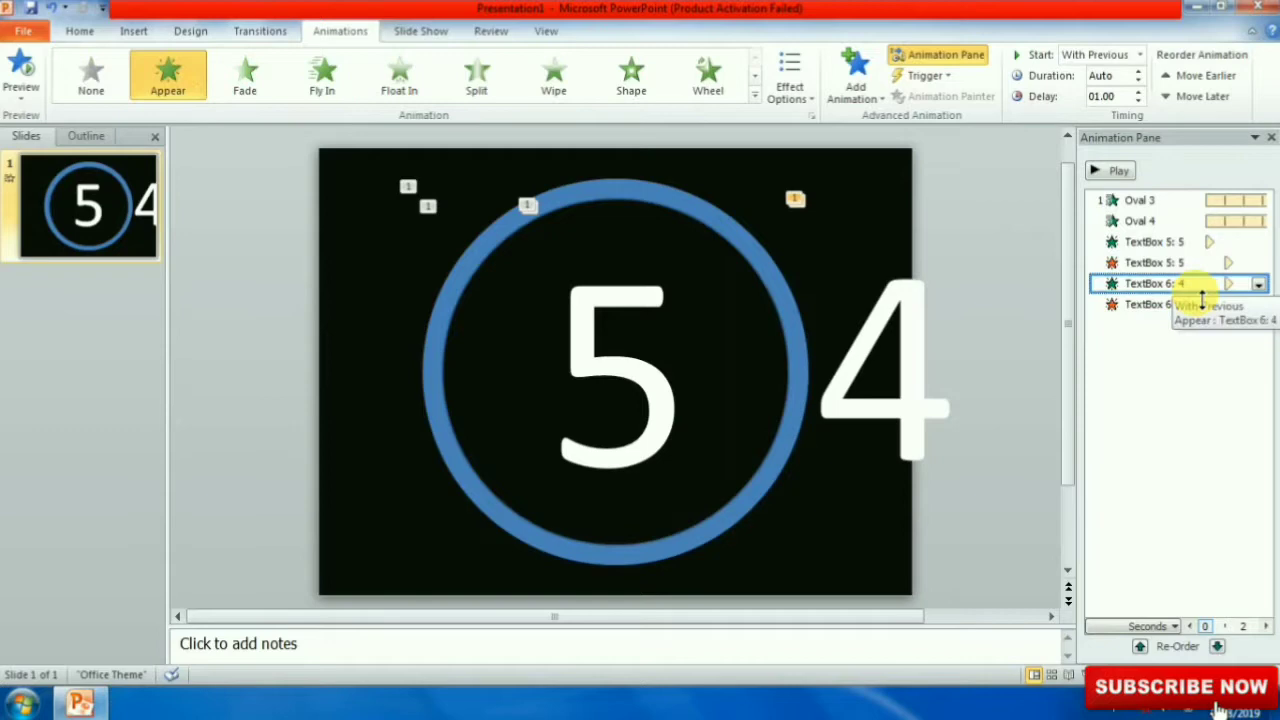
left_click(1176, 425)
Step: Align the number 4 text box to the slide with Align Center and Align Middle
left_click(908, 365)
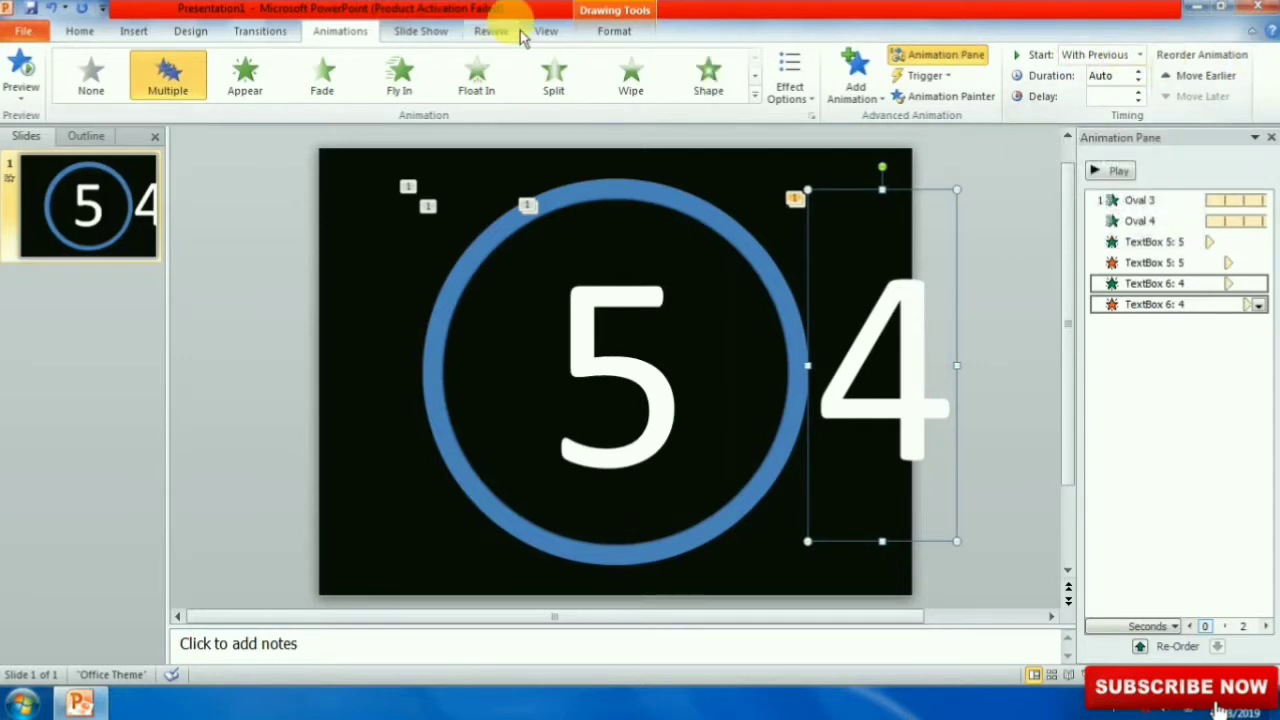
left_click(613, 31)
left_click(1140, 55)
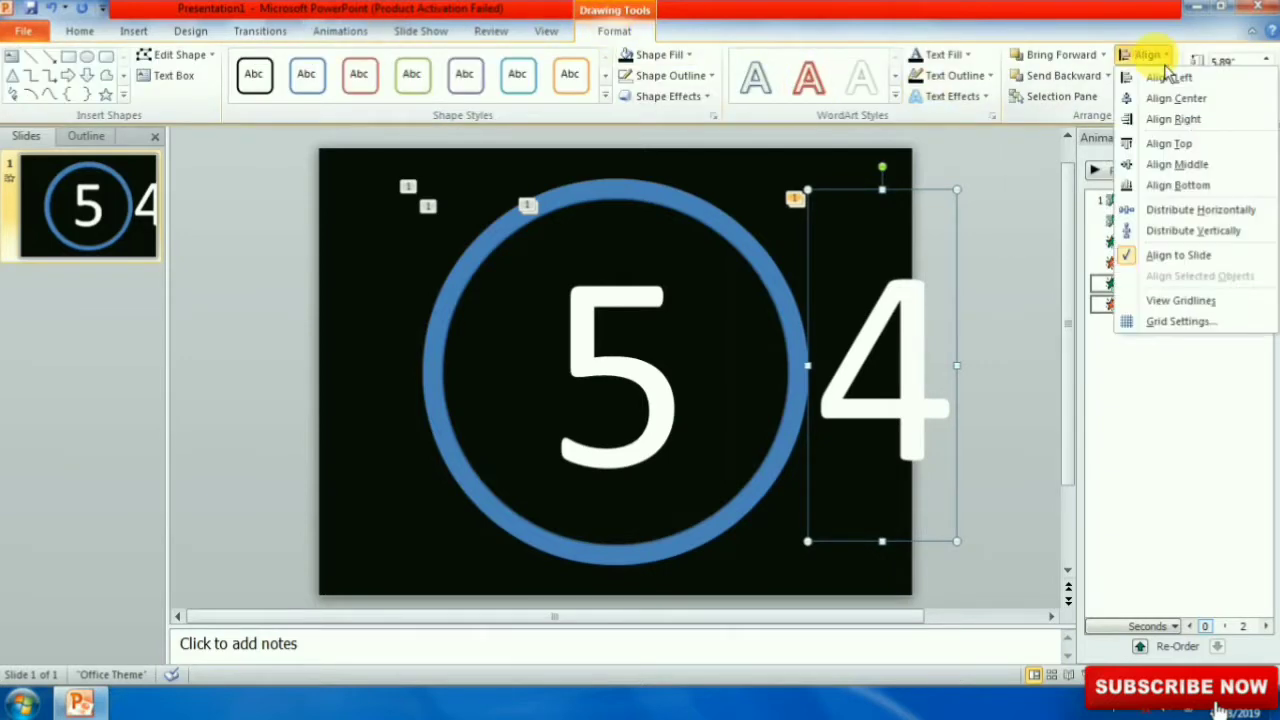
left_click(1175, 100)
left_click(1145, 55)
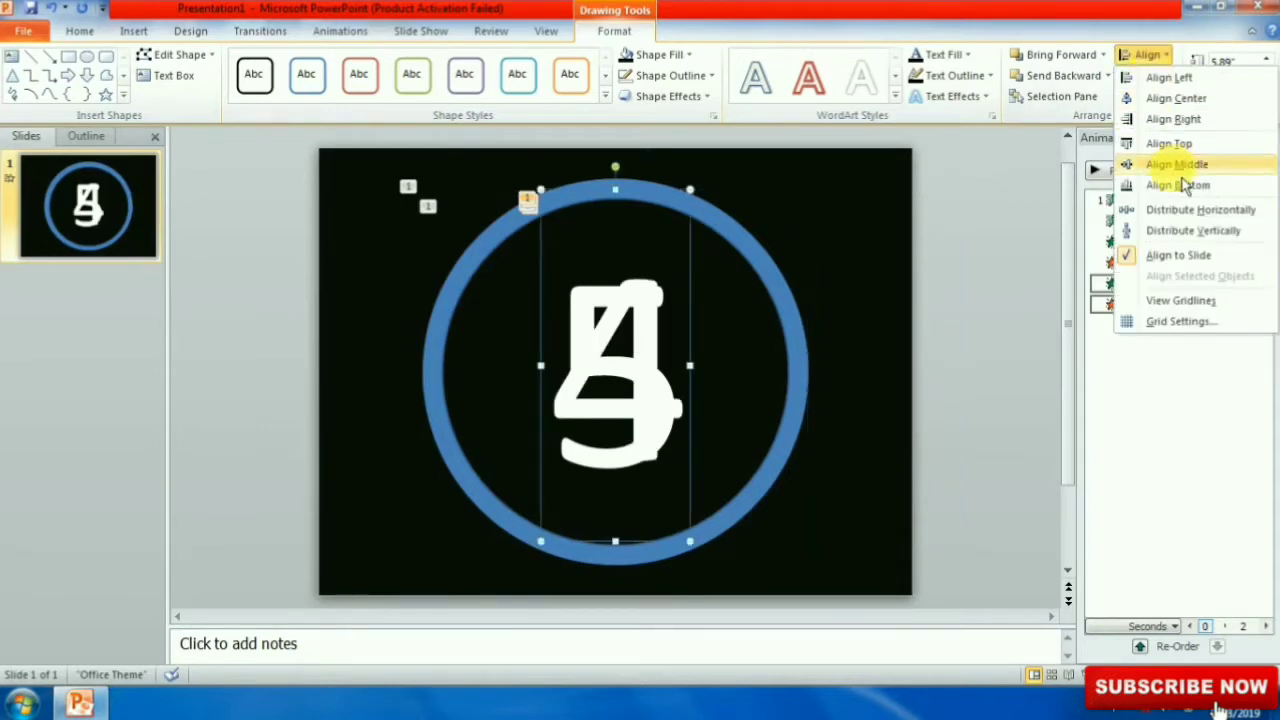
left_click(1180, 166)
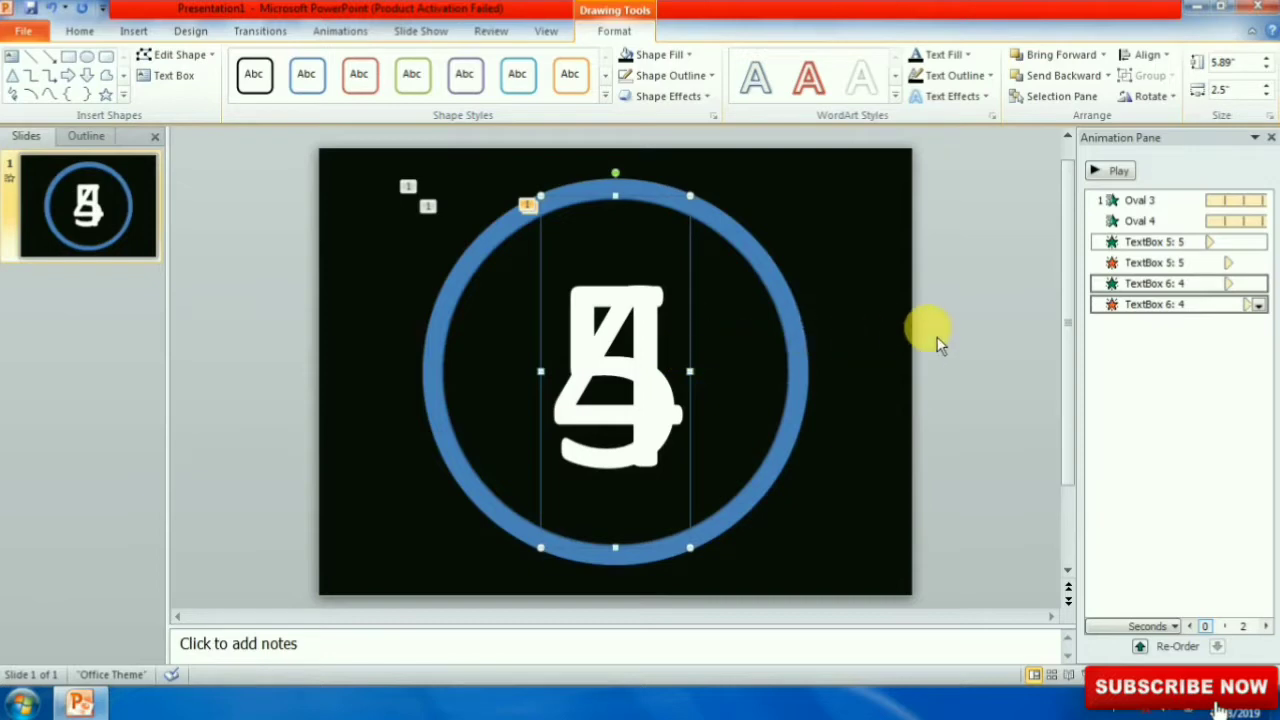
Step: Duplicate the number 4 text box, move the copy to the right of the ring, and replace its text with 3
key("ctrl+d")
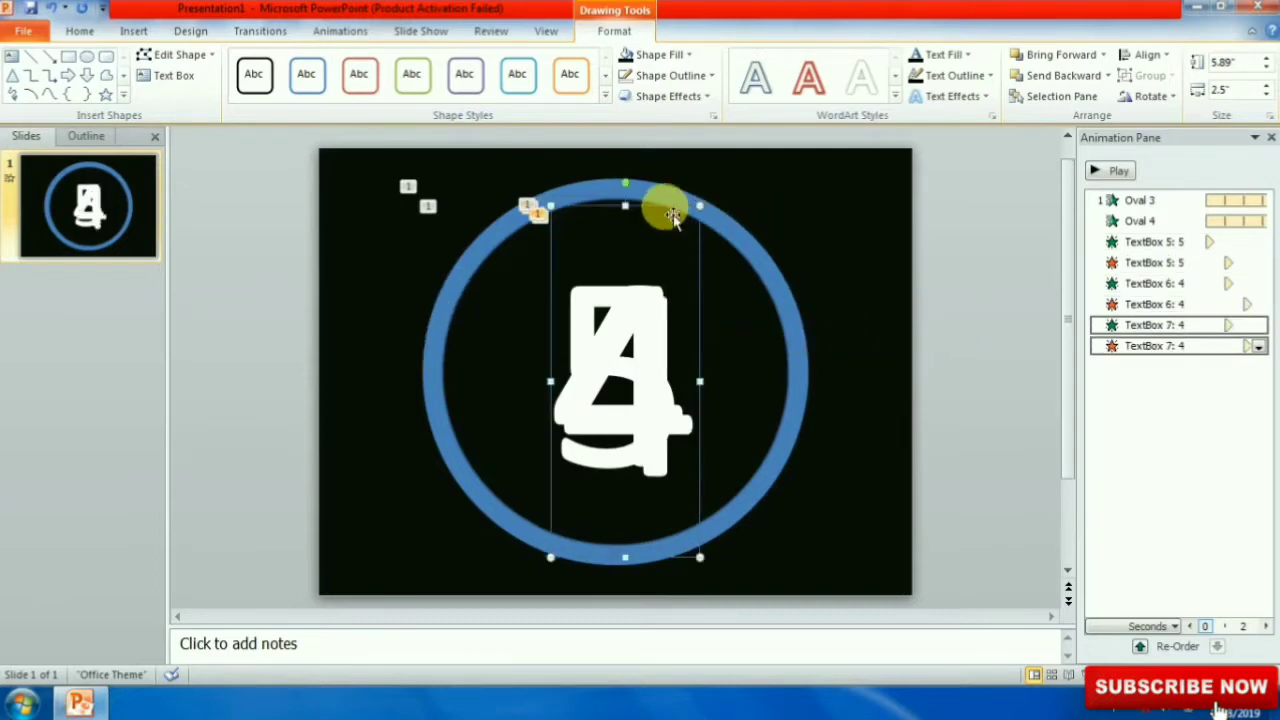
left_click_drag(663, 206, 920, 194)
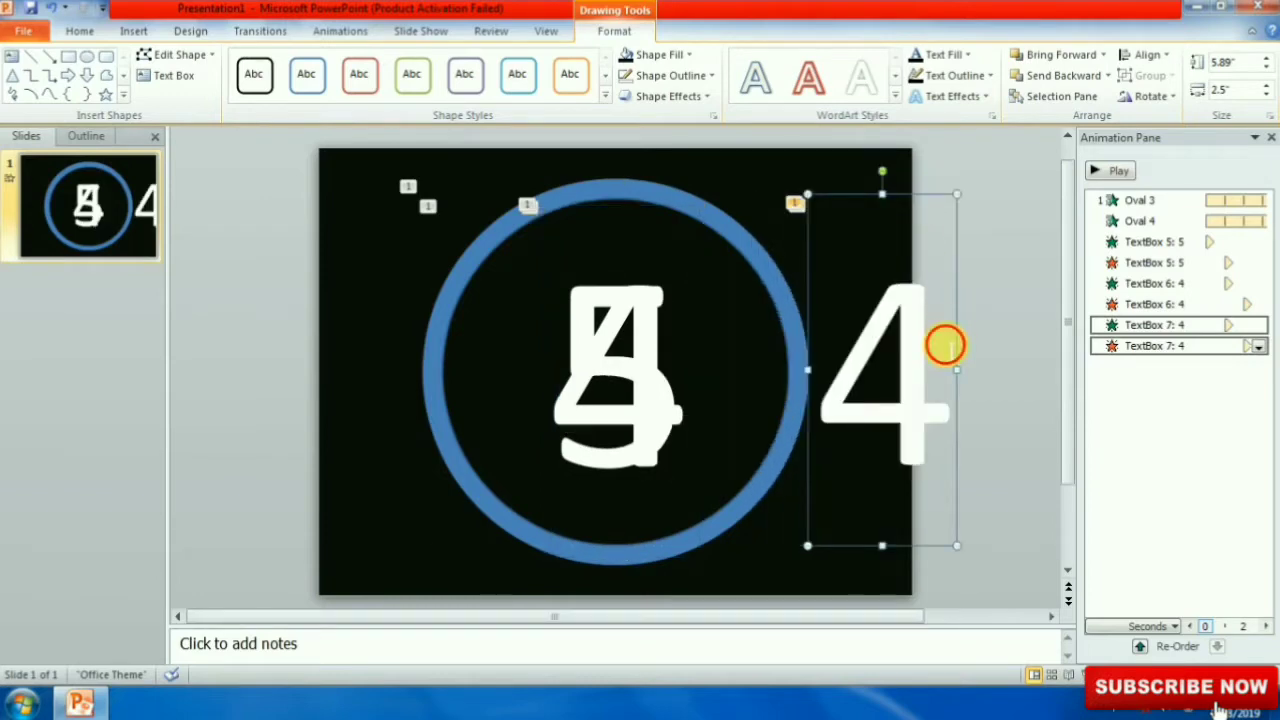
left_click(945, 345)
key("BackSpace")
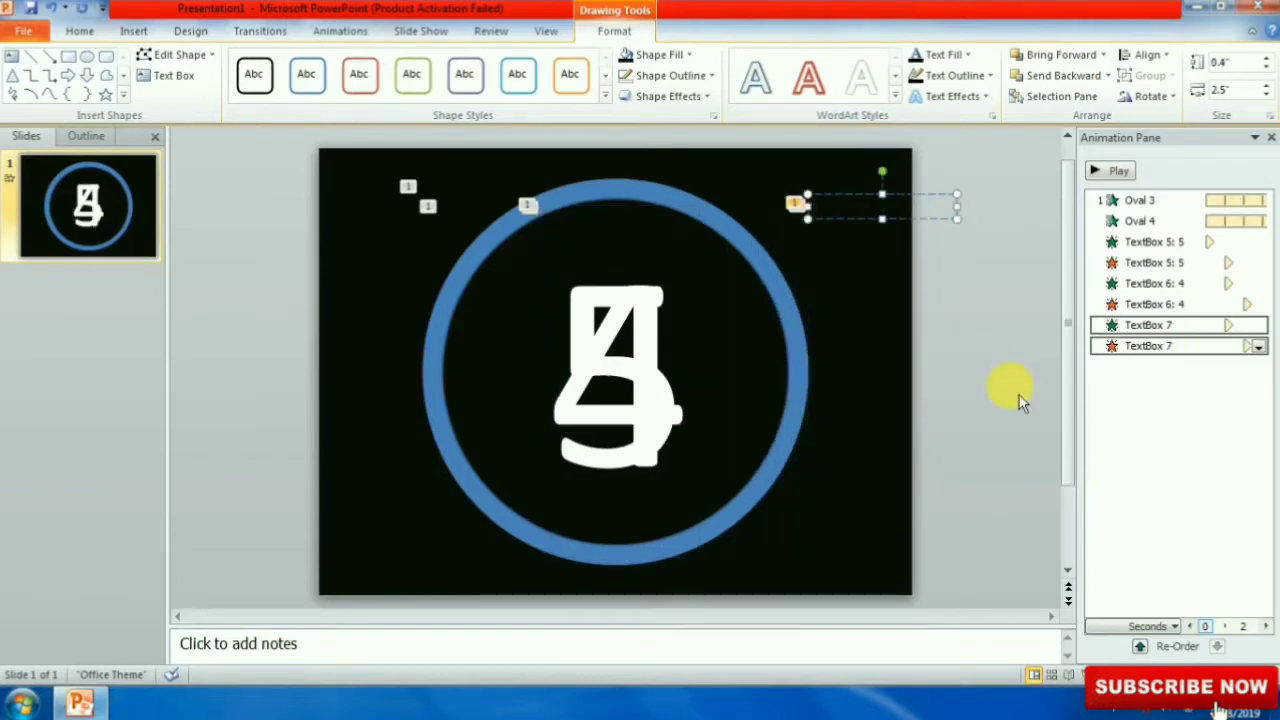
type("3")
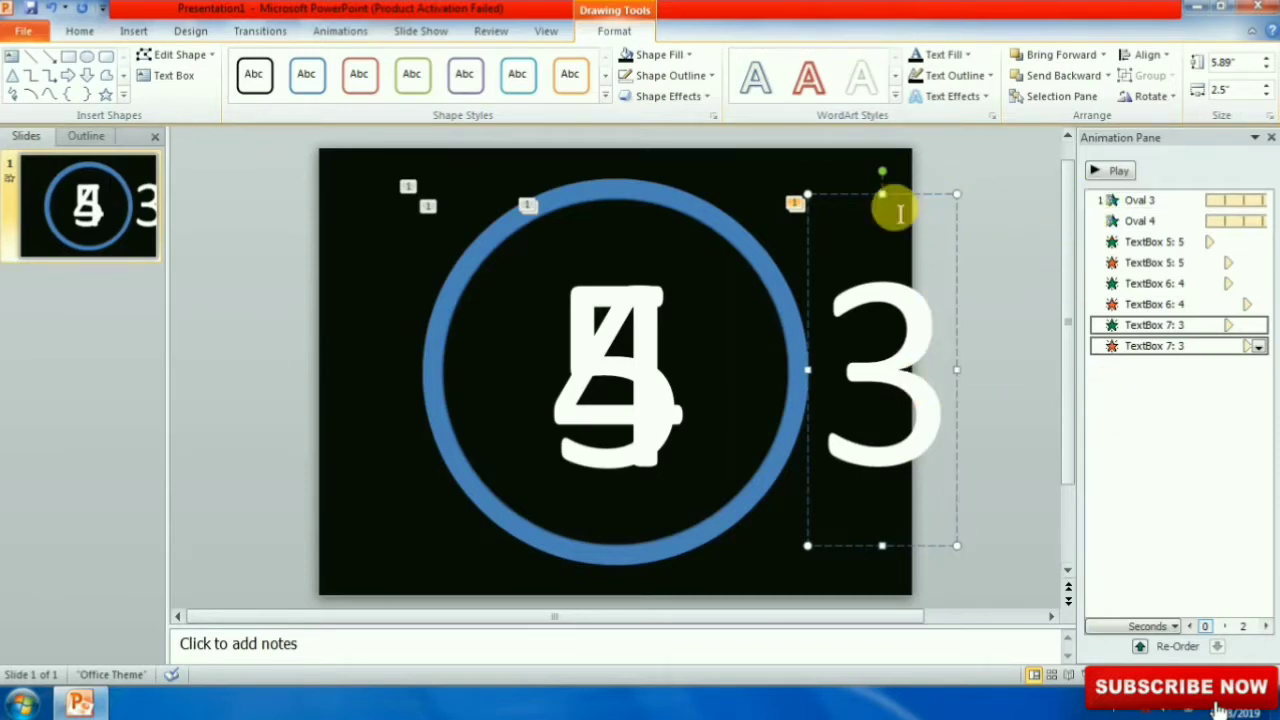
Step: Set the delay of the number 3's Appear animation to 02.00
left_click(1207, 329)
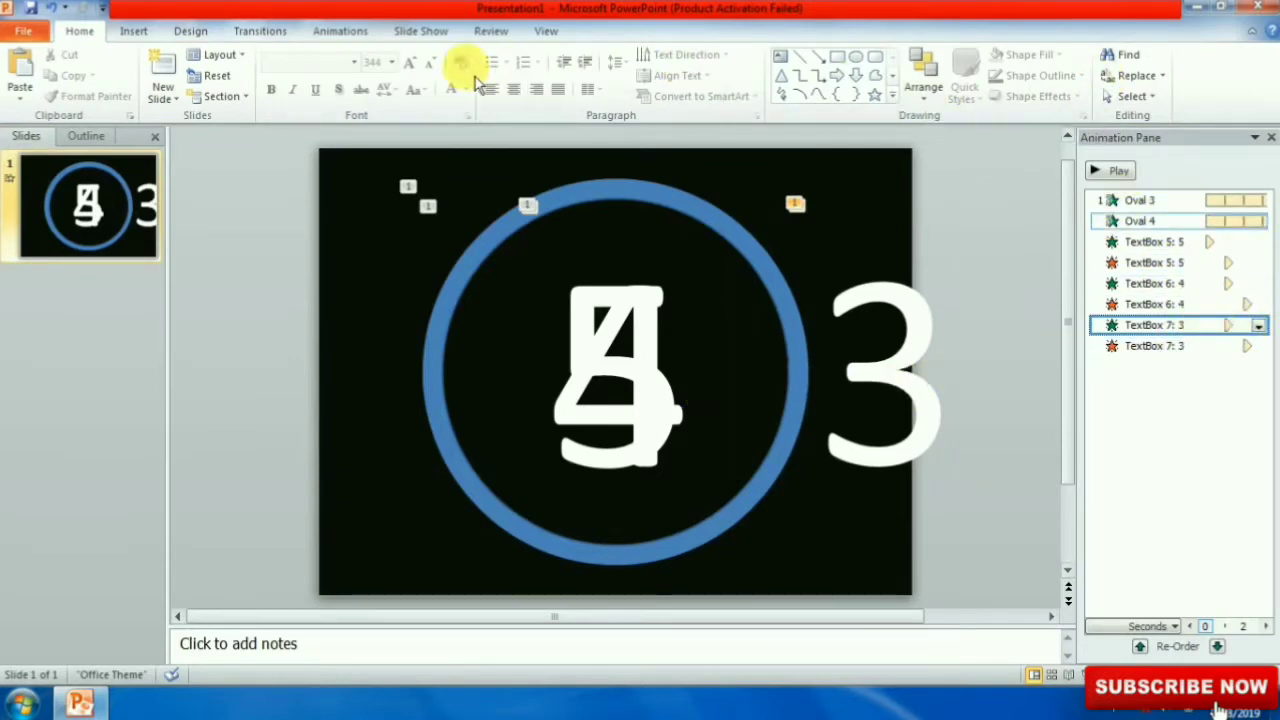
left_click(342, 33)
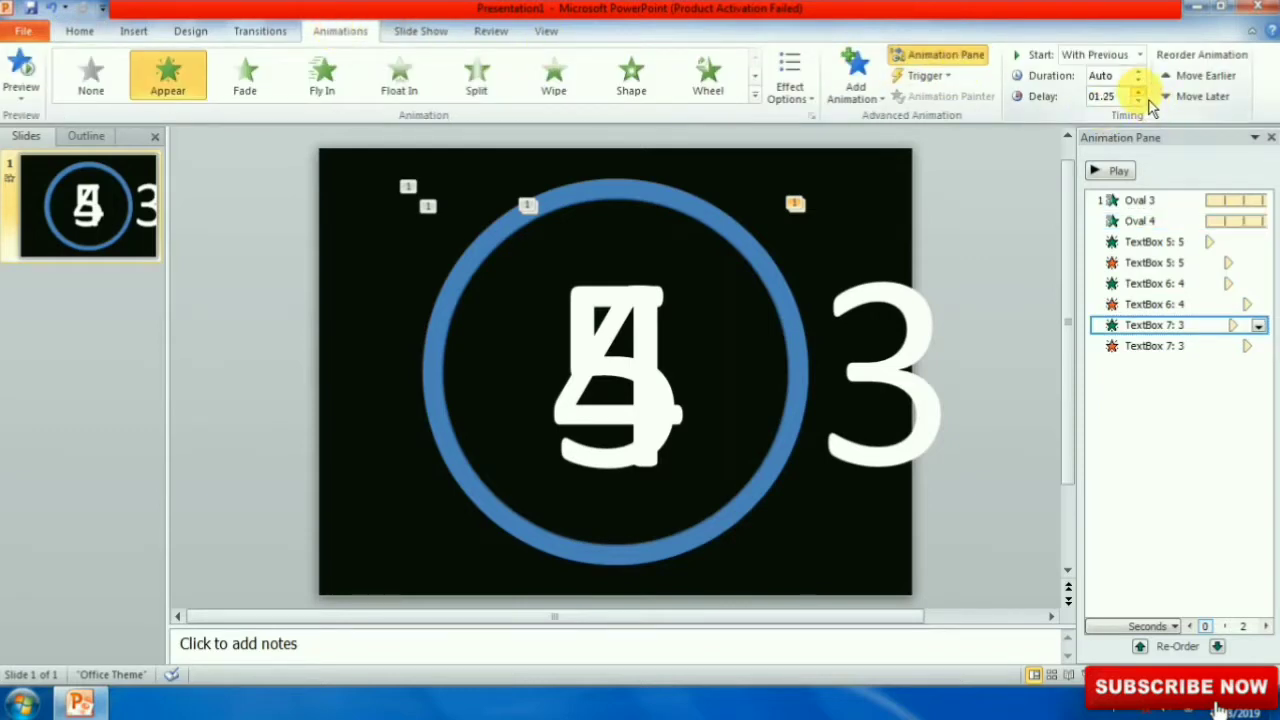
left_click(1145, 430)
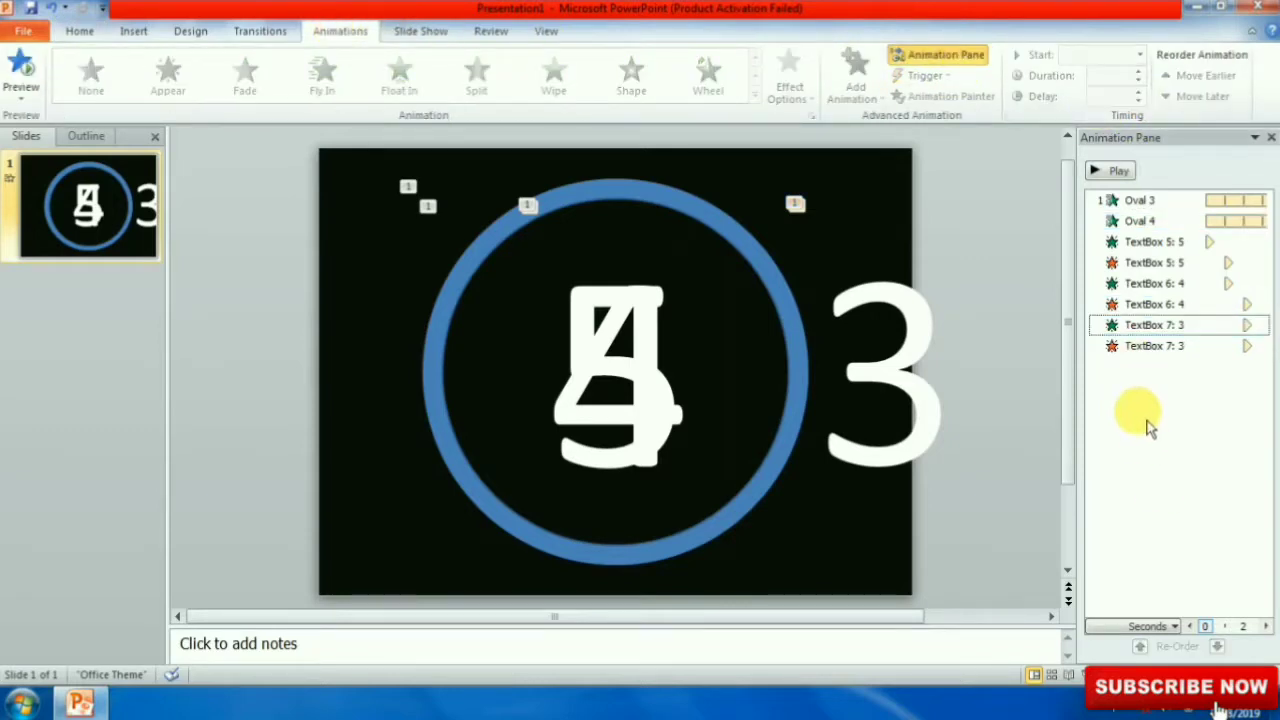
Step: Set the delay of the number 3's Disappear animation to 03.00
left_click(1138, 350)
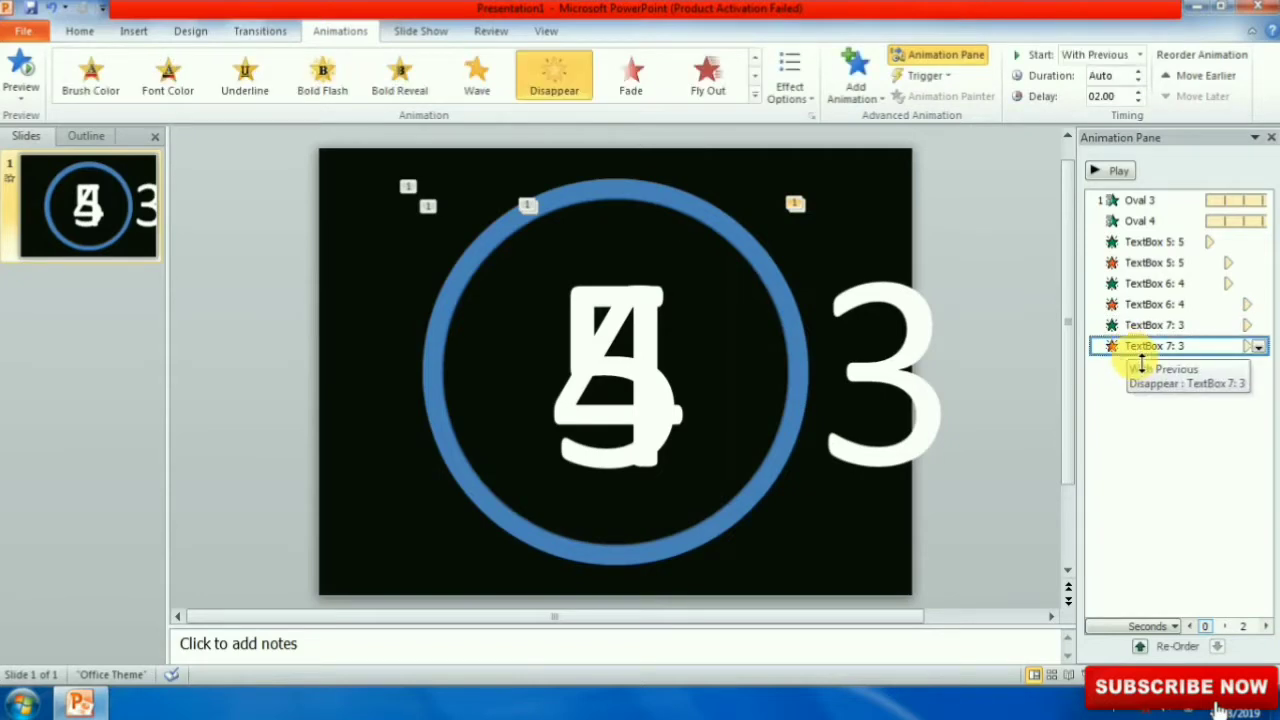
left_click(1138, 91)
left_click(1138, 91)
left_click(1138, 91)
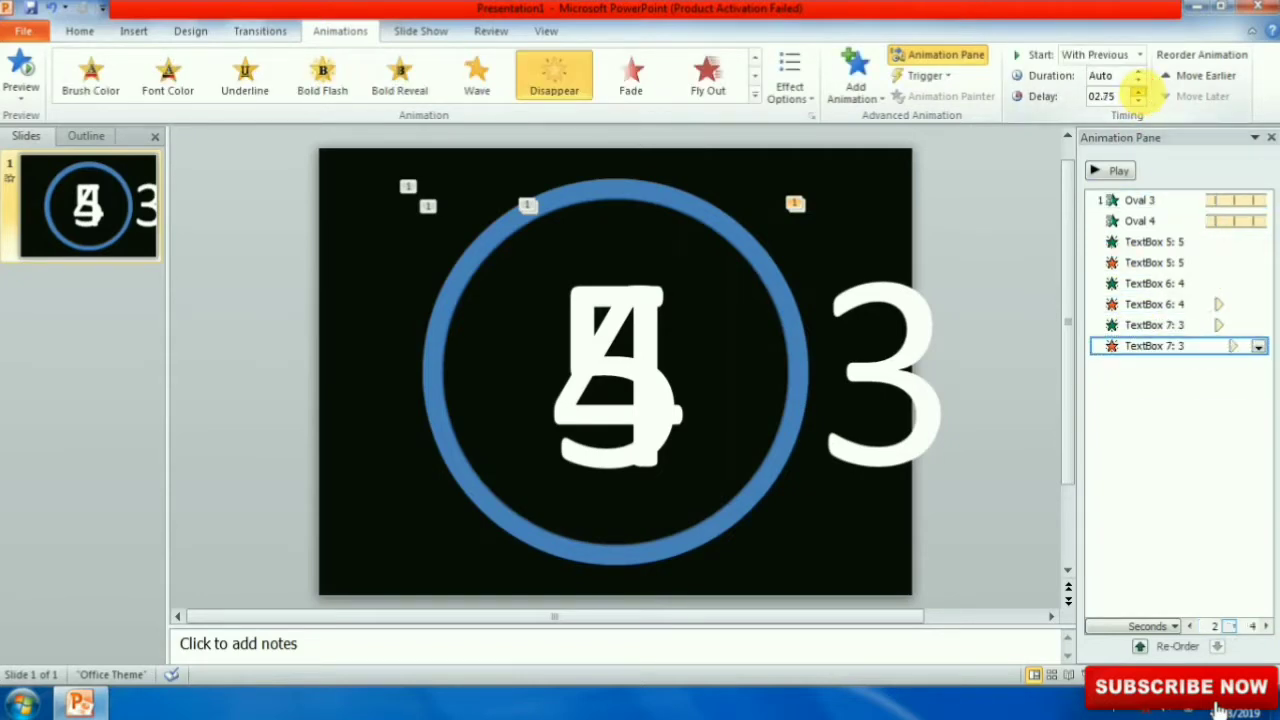
left_click(1120, 450)
Step: Align the number 3 text box to the slide with Align Center and Align Middle
left_click(900, 380)
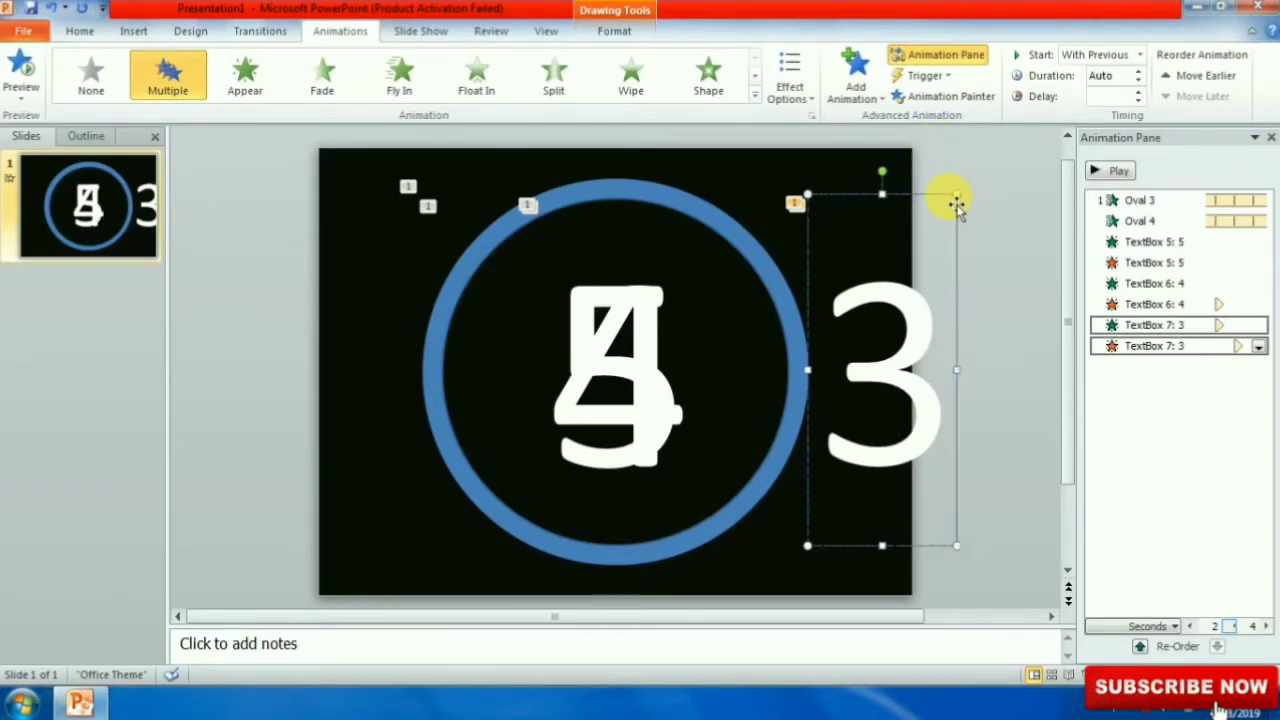
left_click(625, 31)
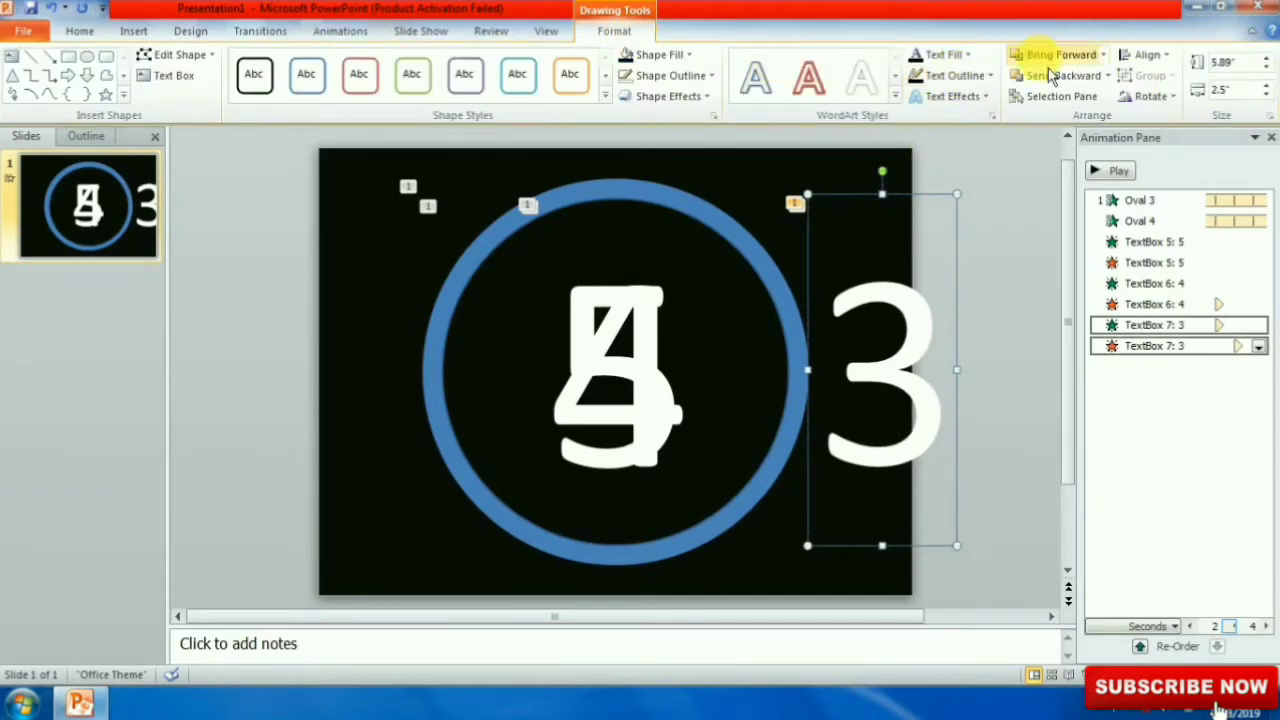
left_click(1146, 55)
left_click(1158, 98)
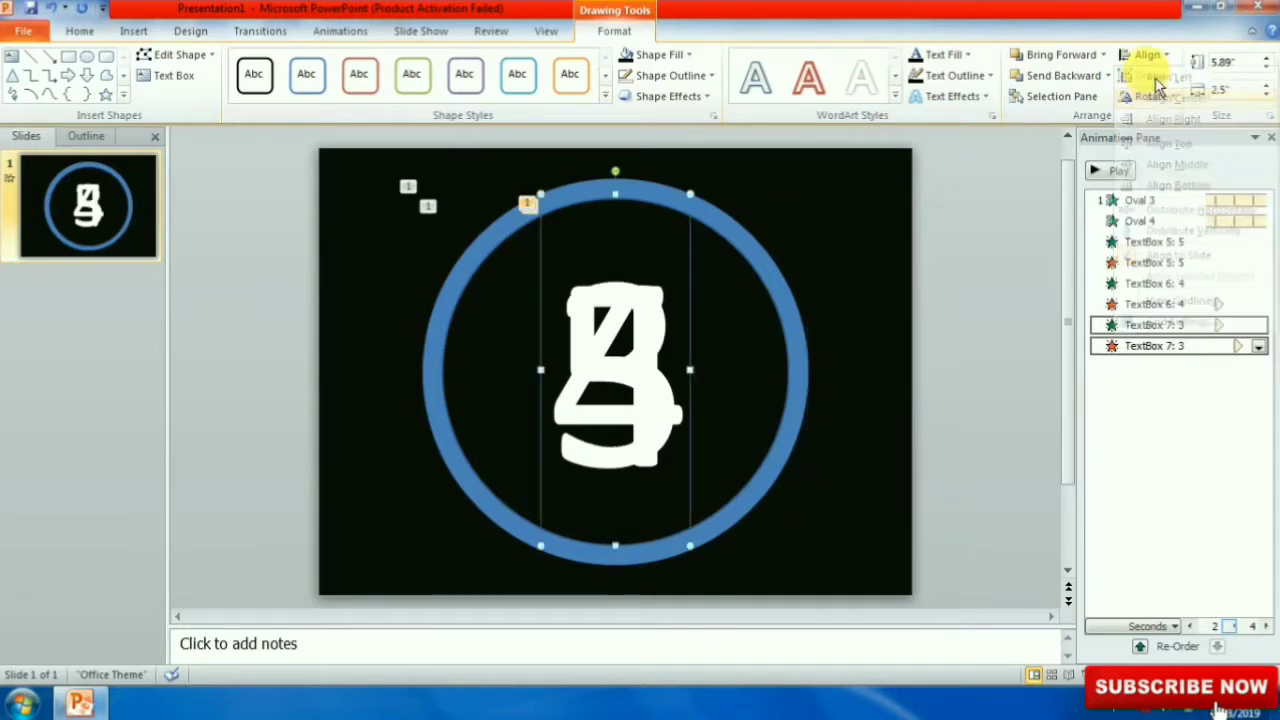
left_click(1148, 55)
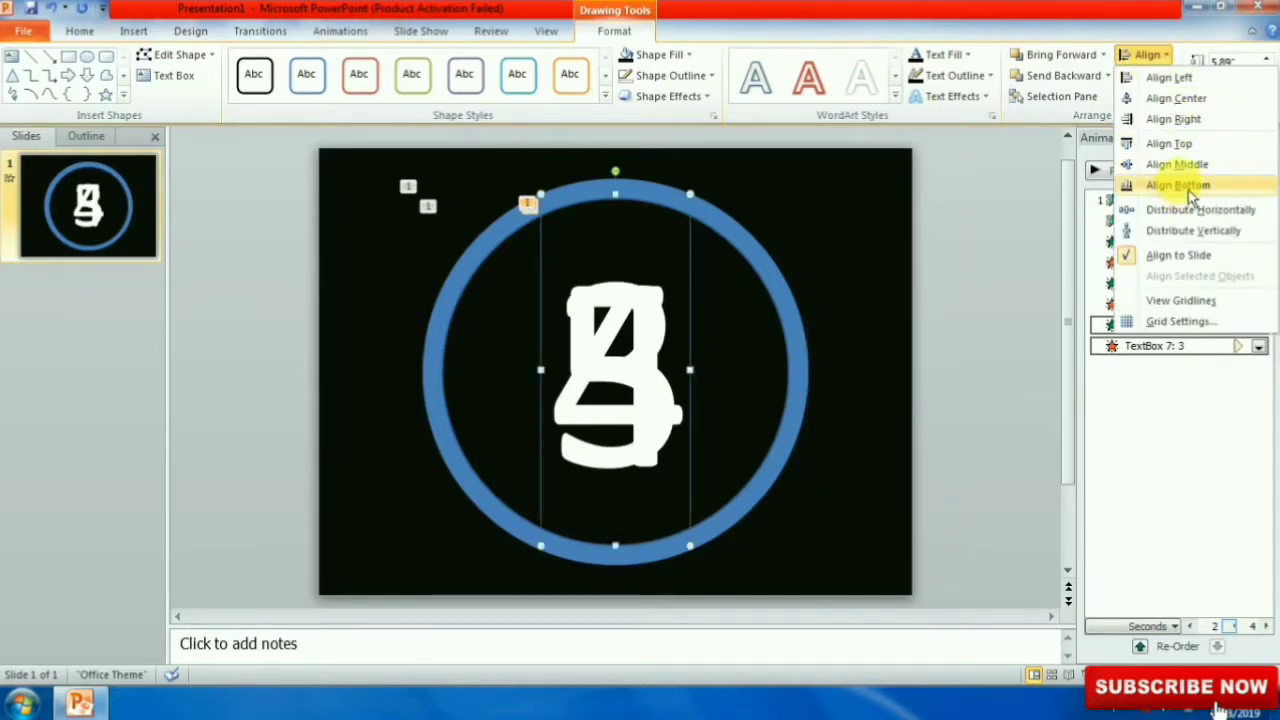
left_click(1178, 164)
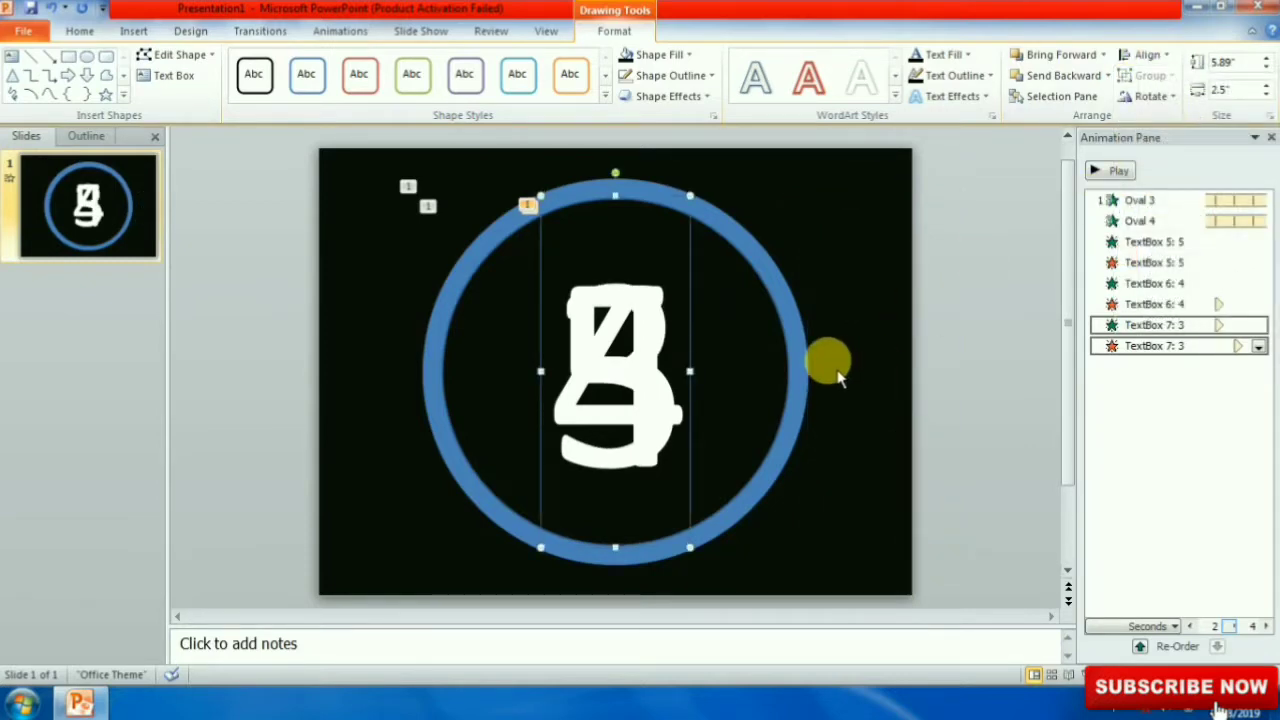
Step: Duplicate the number 3 text box, move the copy over the ring's right edge, and replace its text with 2
key("ctrl+d")
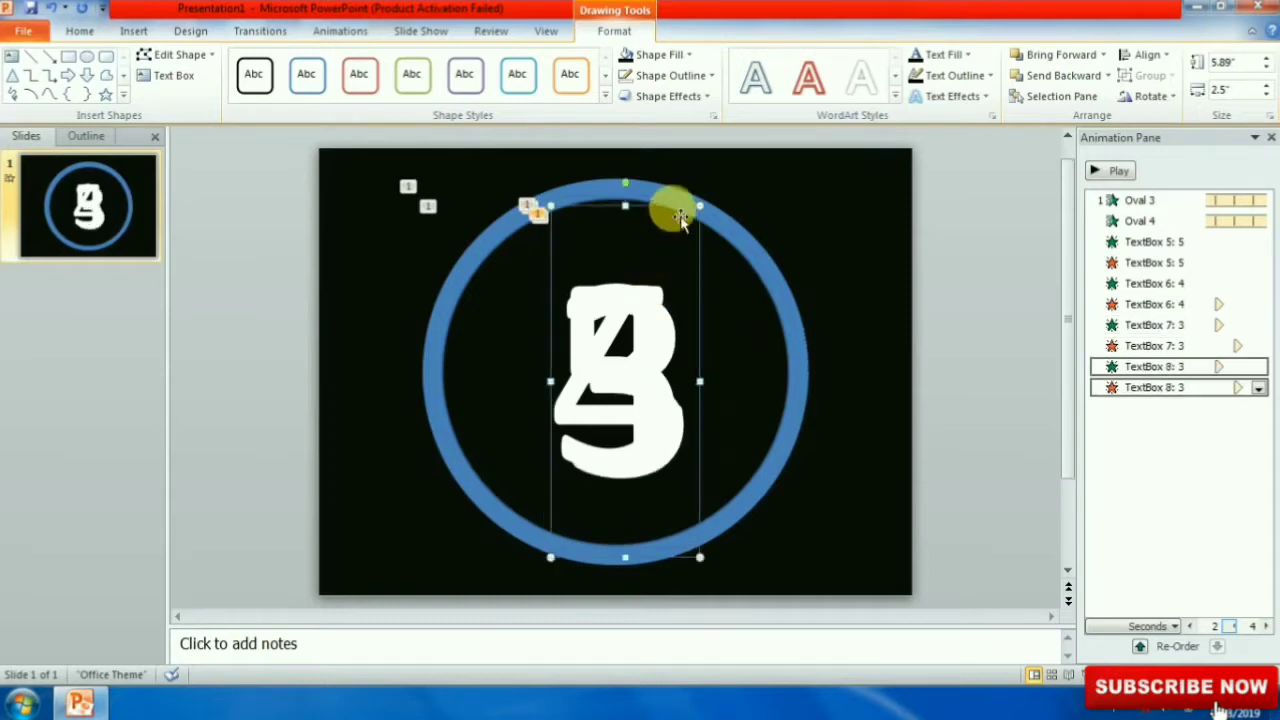
left_click_drag(680, 218, 907, 209)
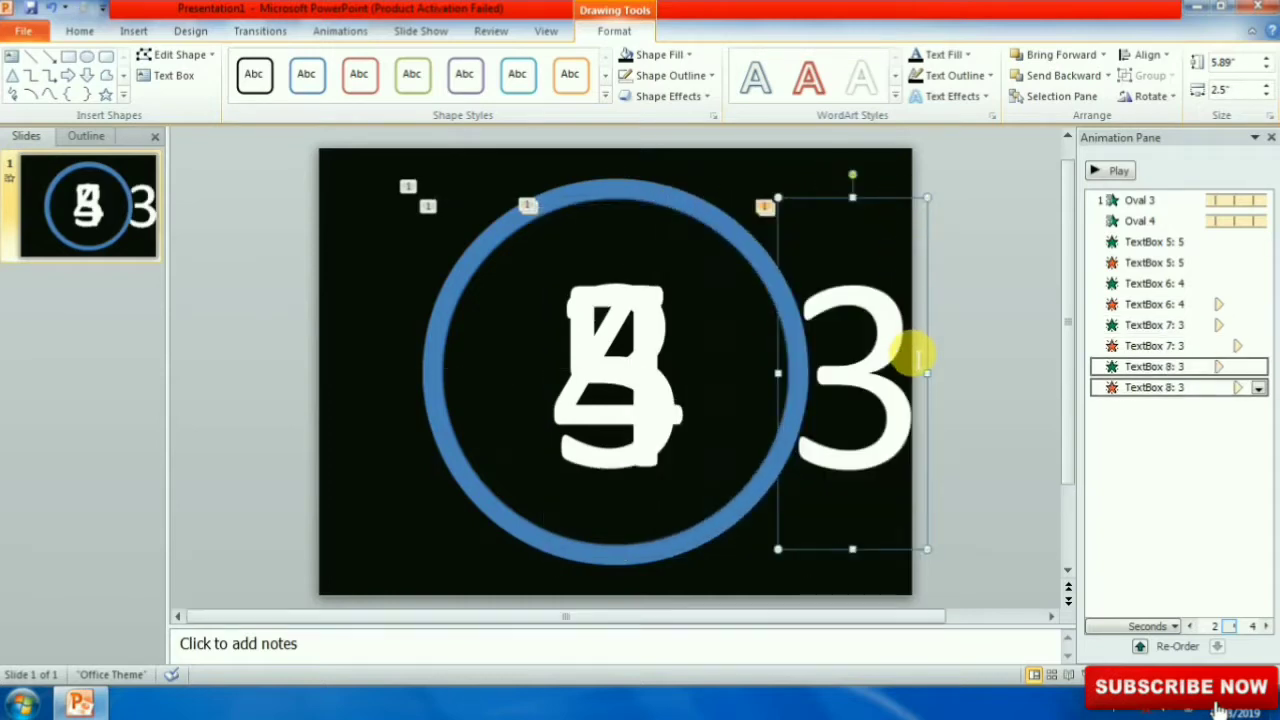
key("BackSpace")
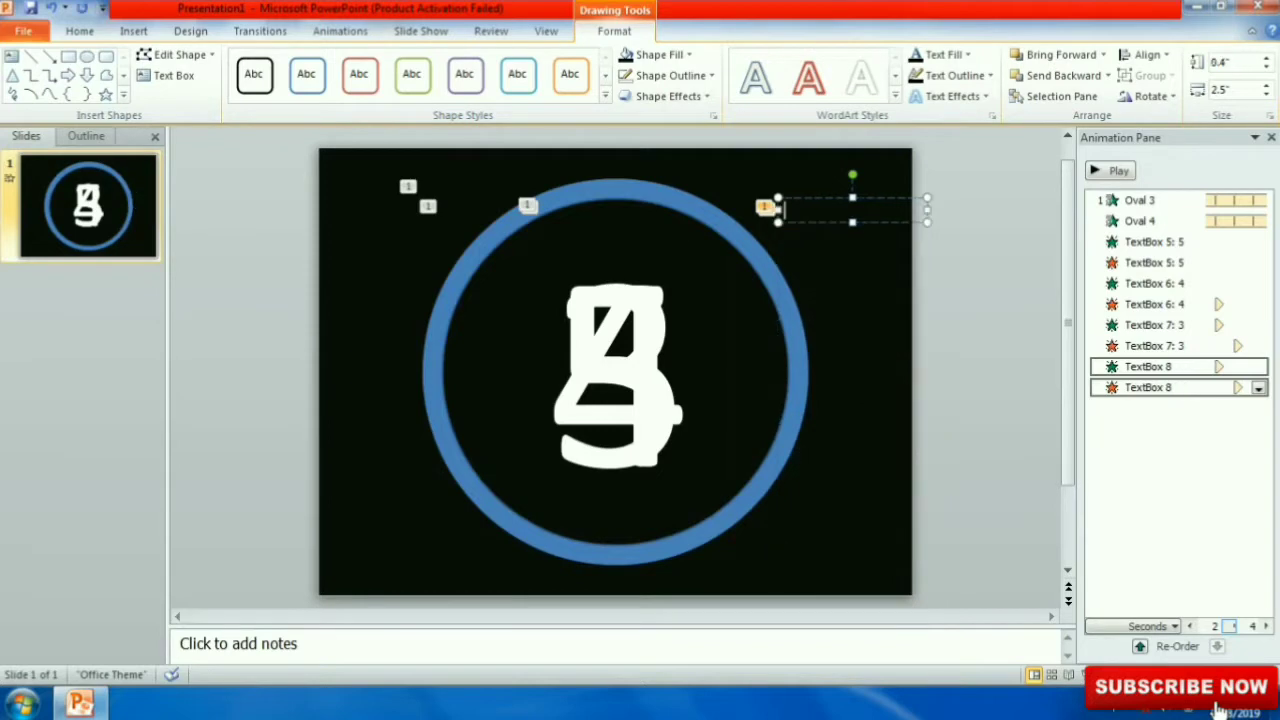
type("2")
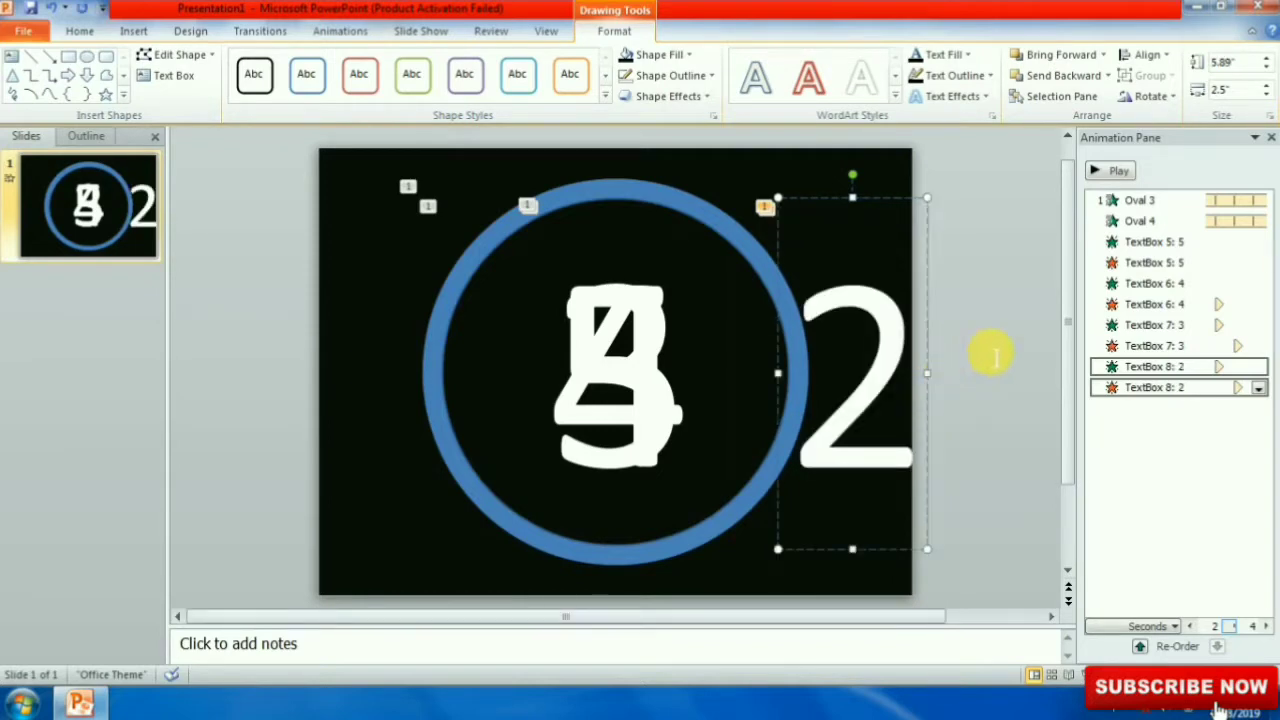
Step: Set the number 2's animation delays to 03.00 for Appear and 04.00 for Disappear
left_click(1200, 370)
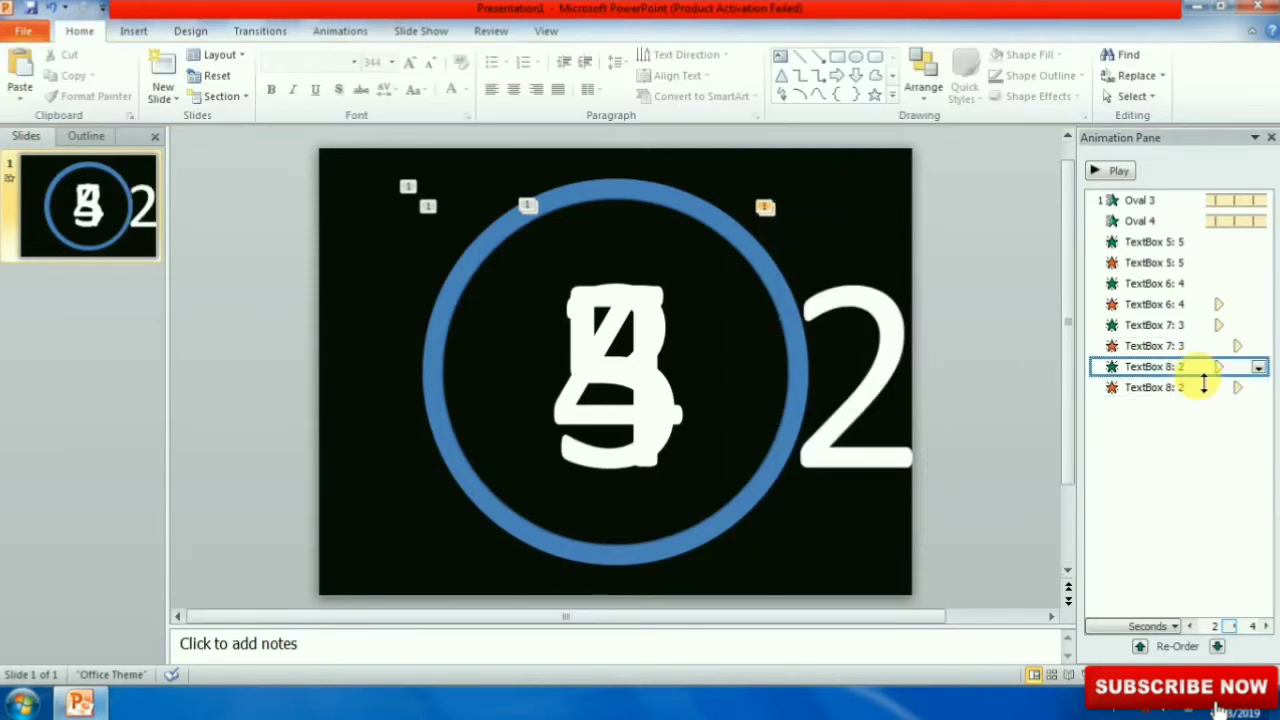
left_click(340, 31)
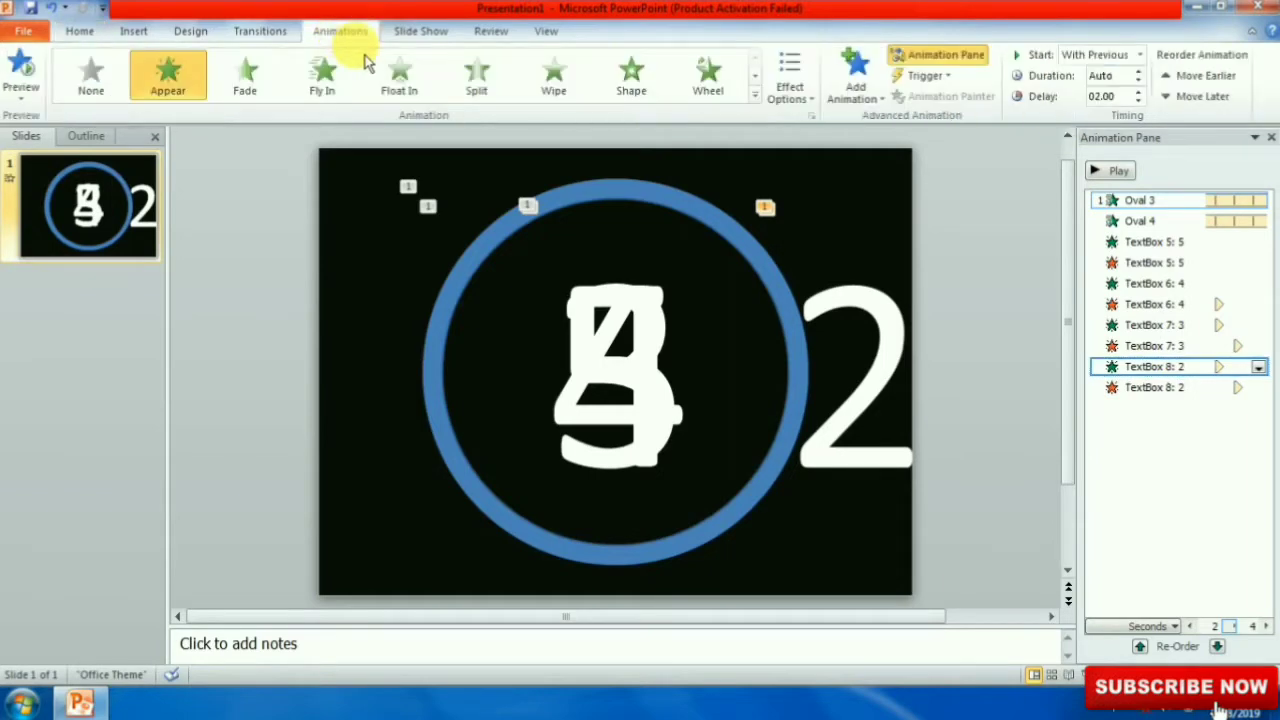
left_click(1140, 90)
left_click(1140, 90)
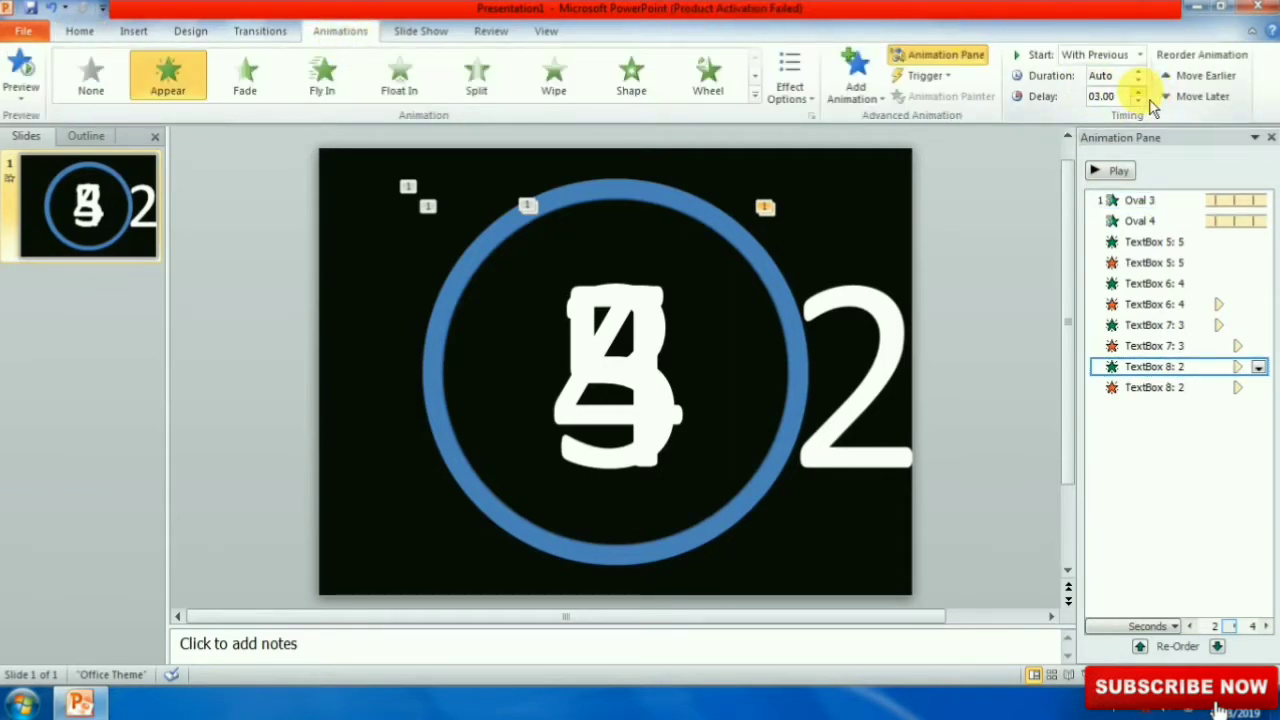
left_click(1190, 392)
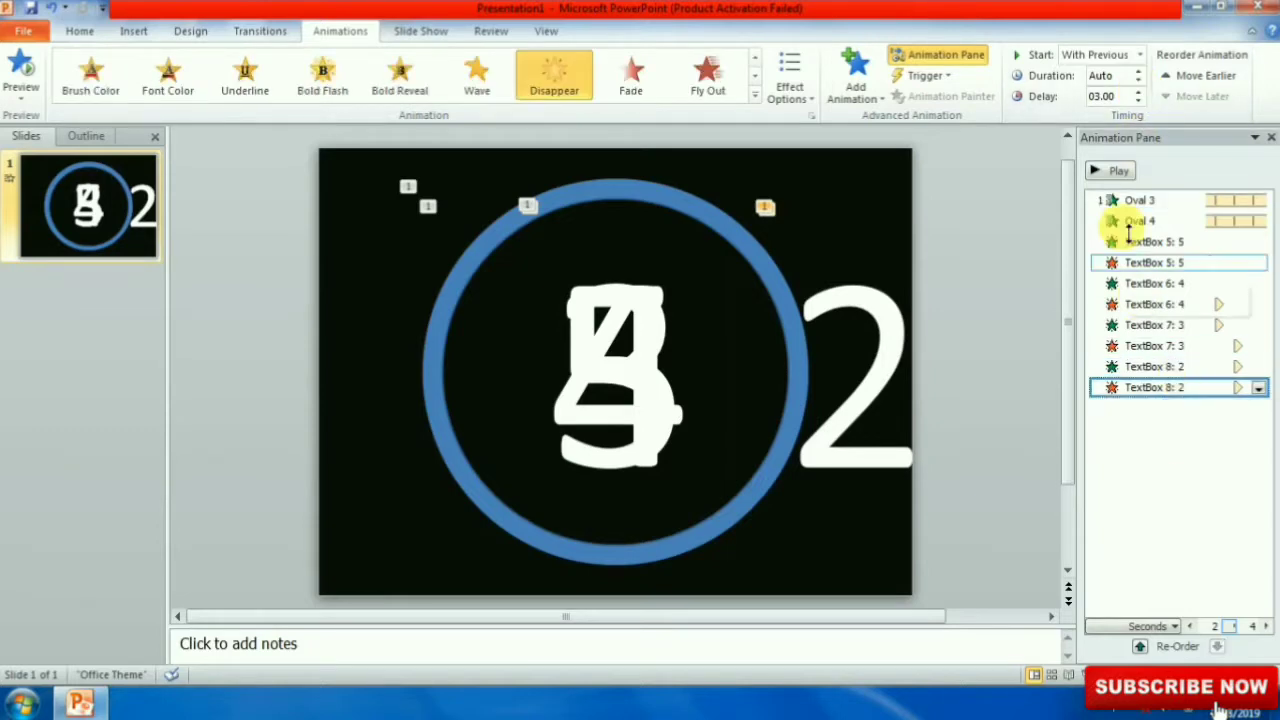
left_click(1140, 91)
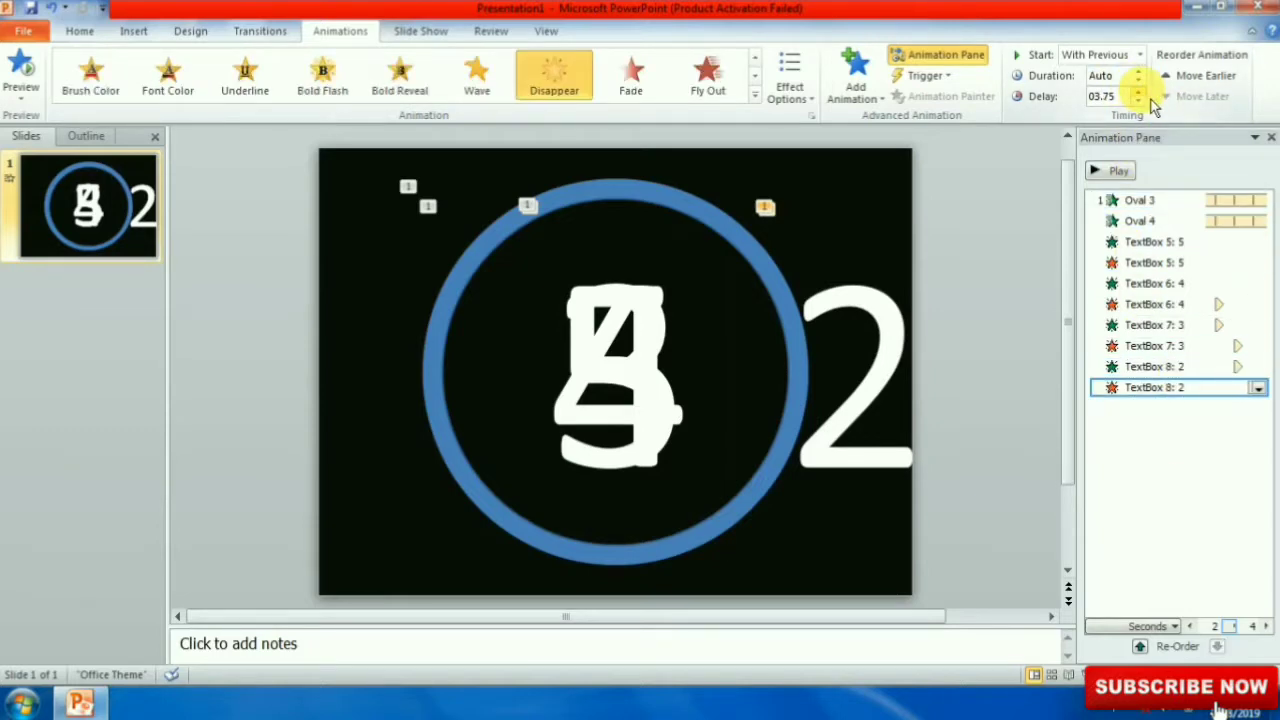
Step: Align the number 2 text box to the slide with Align Center and Align Middle
left_click(930, 335)
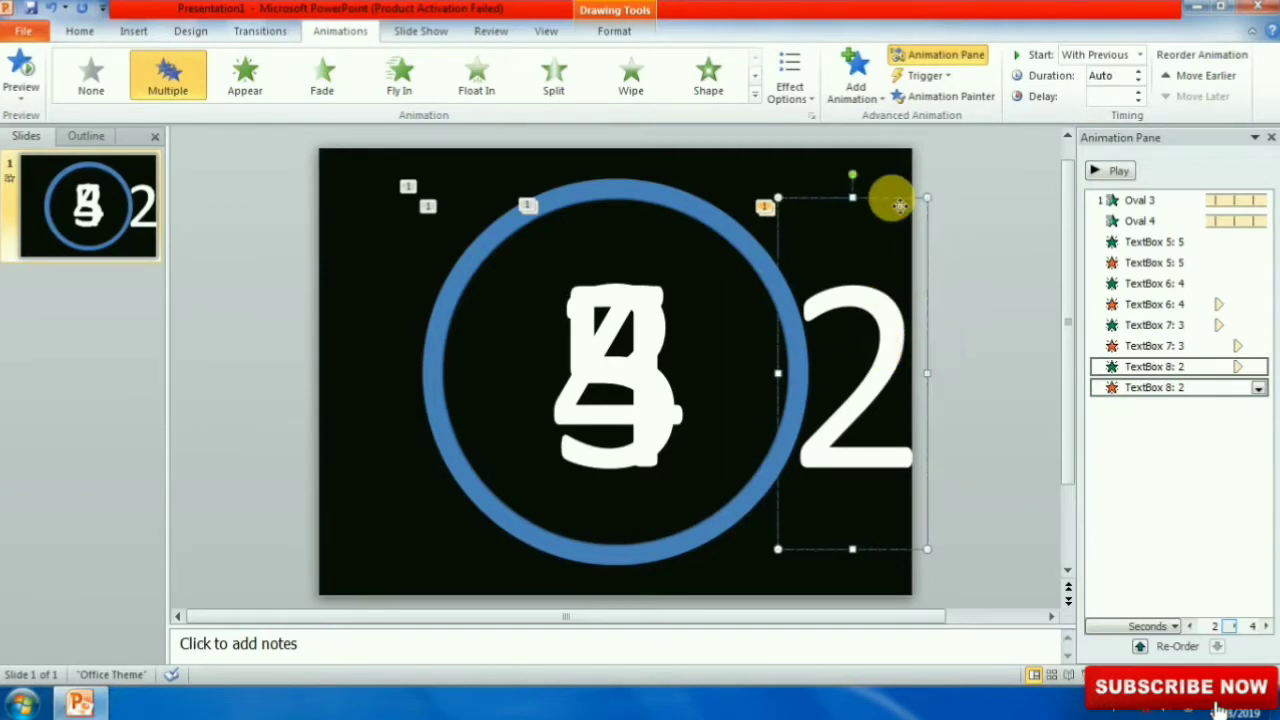
left_click(612, 31)
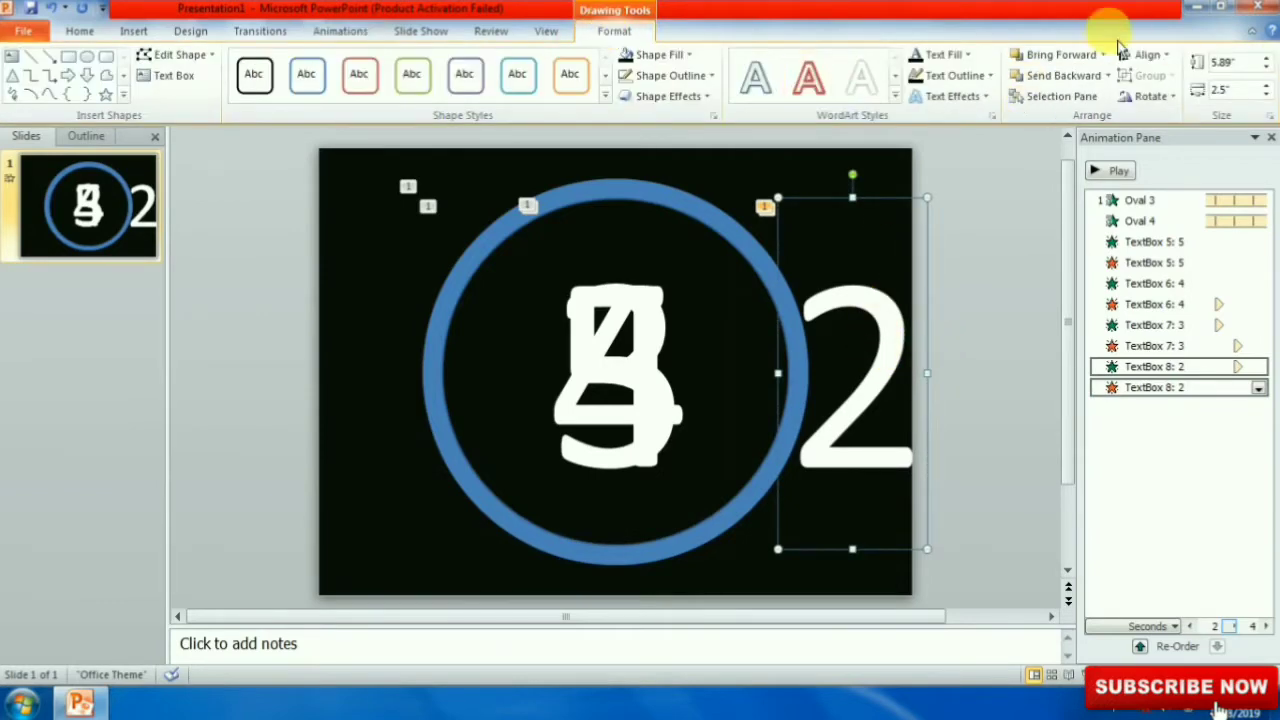
left_click(1152, 60)
left_click(1172, 98)
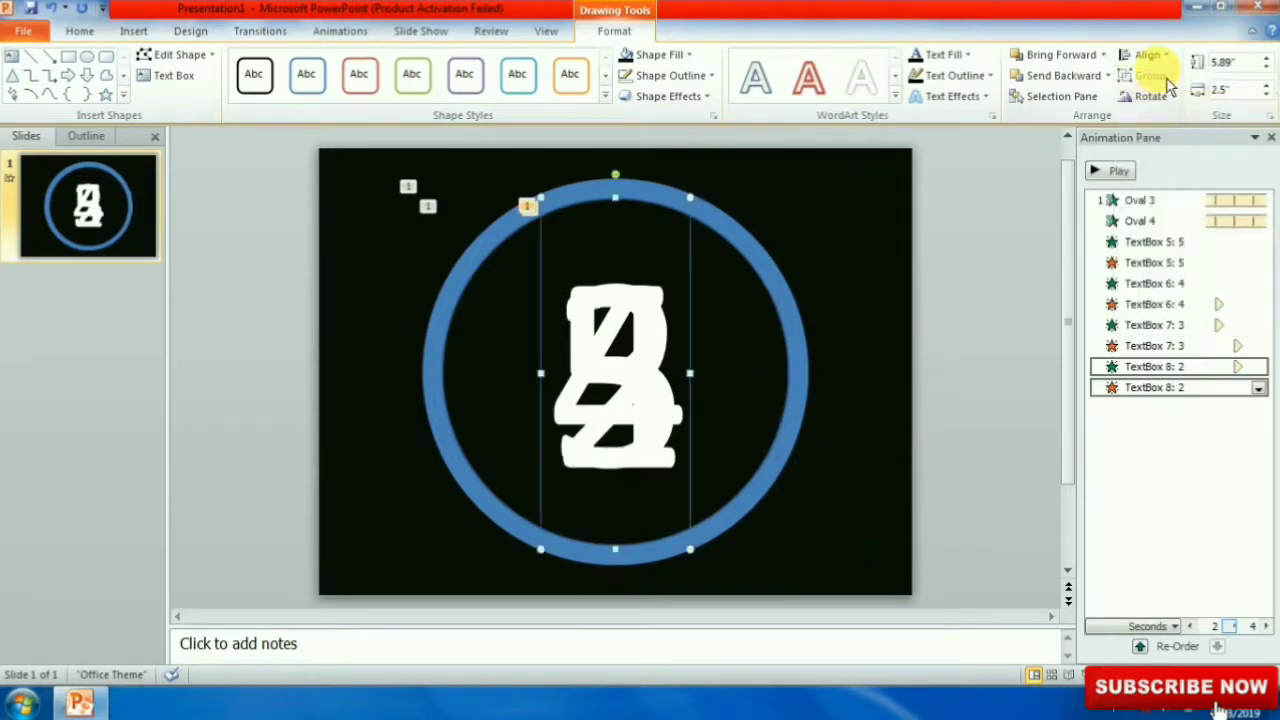
left_click(1162, 60)
left_click(1178, 164)
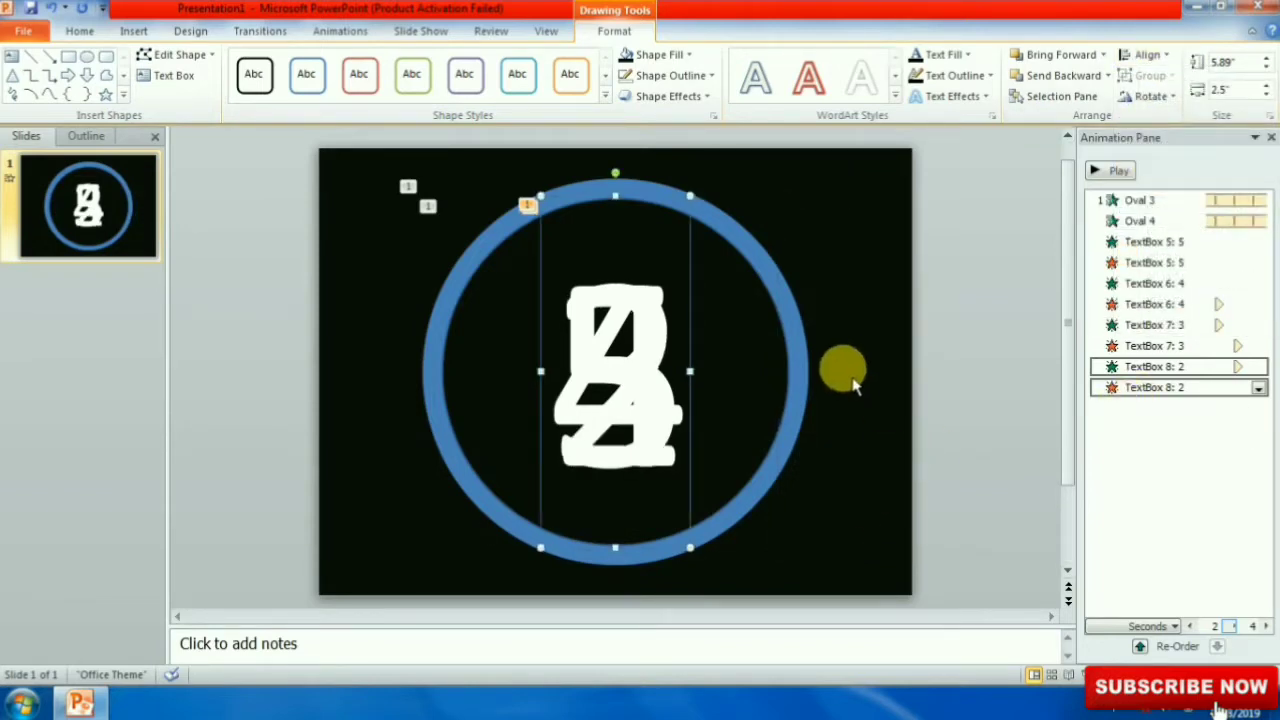
Step: Duplicate the number 2 text box, move the copy to the right of the ring, and replace its text with 1
key("ctrl+d")
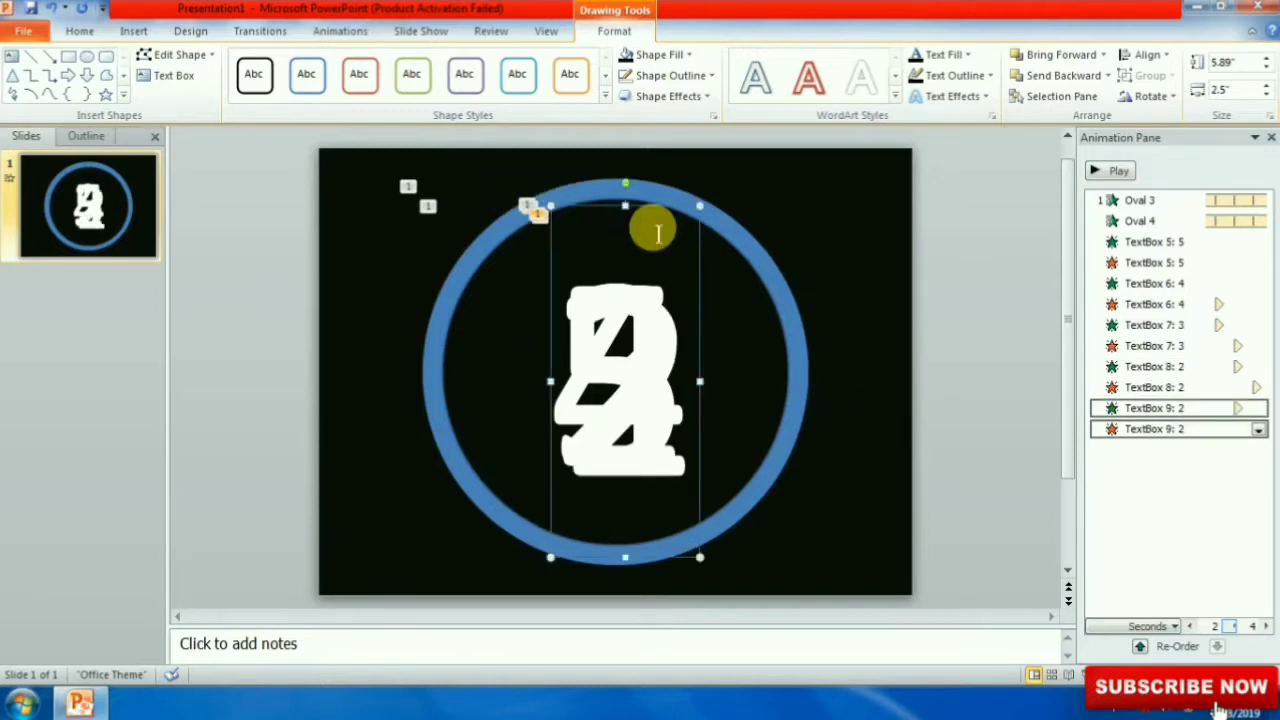
left_click_drag(645, 207, 903, 210)
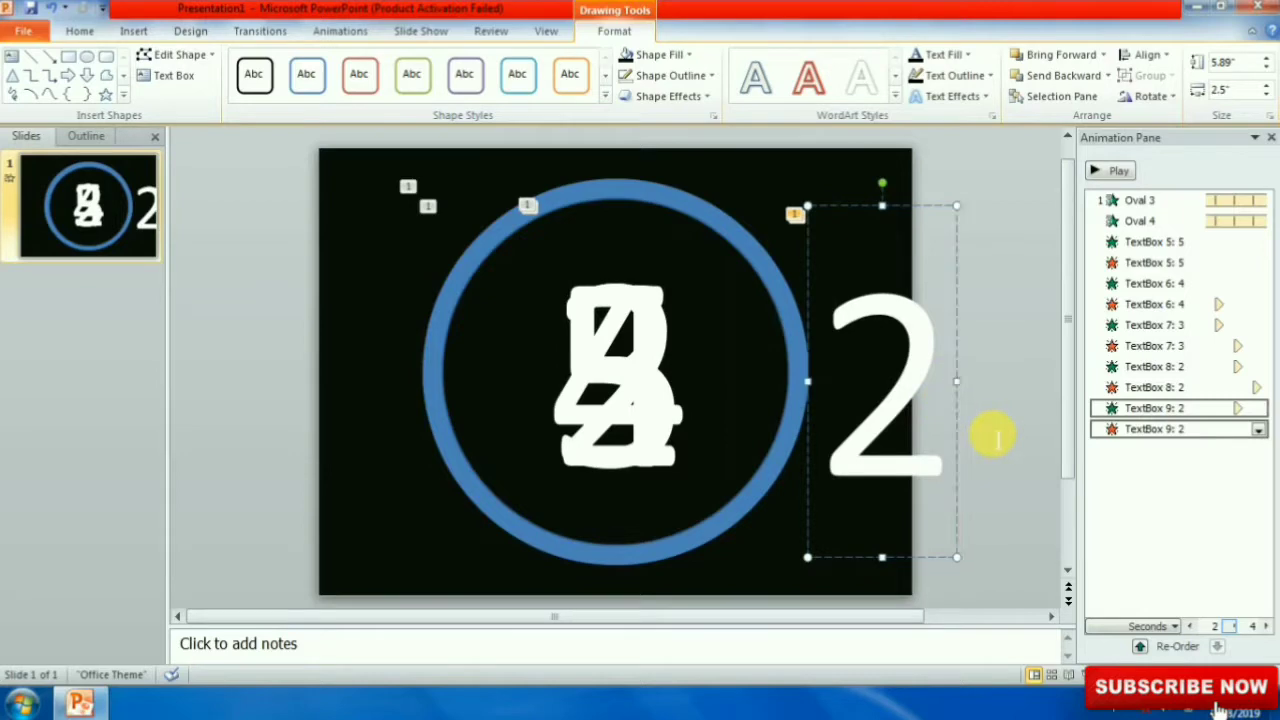
key("BackSpace")
type("1")
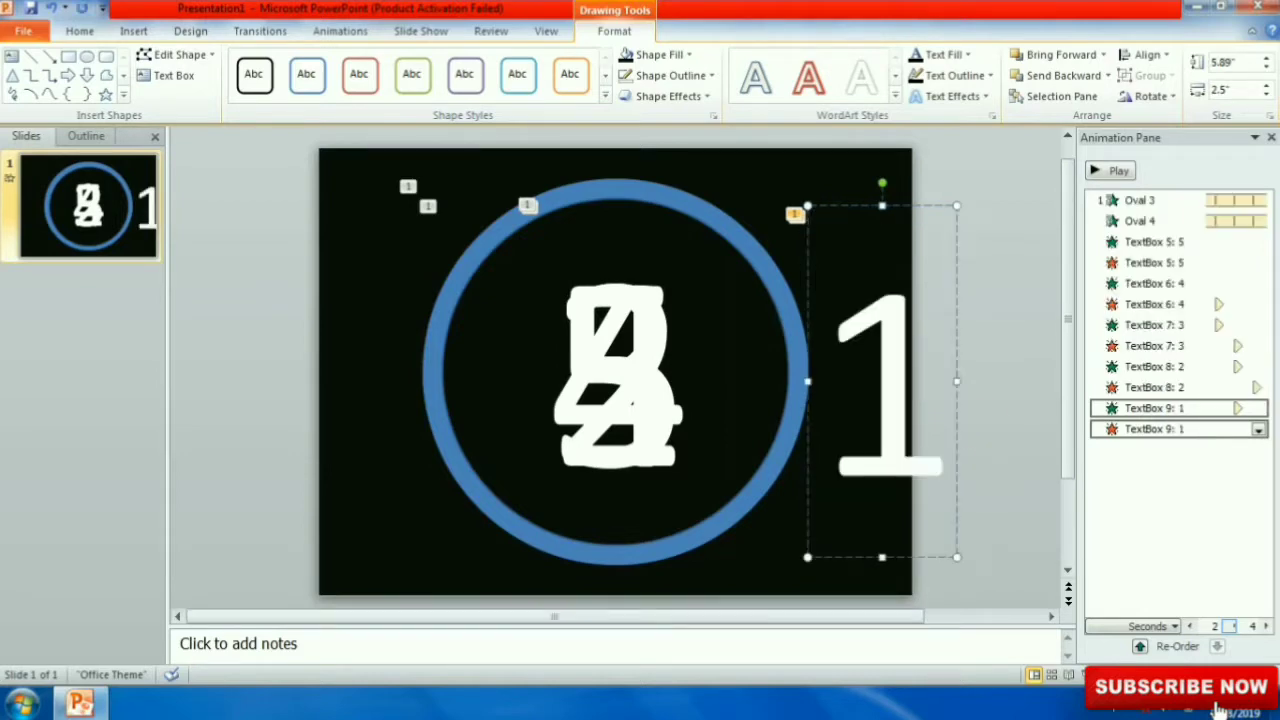
Step: Set the number 1's animation delays to 04.00 for Appear and 05.00 for Disappear
left_click(1136, 410)
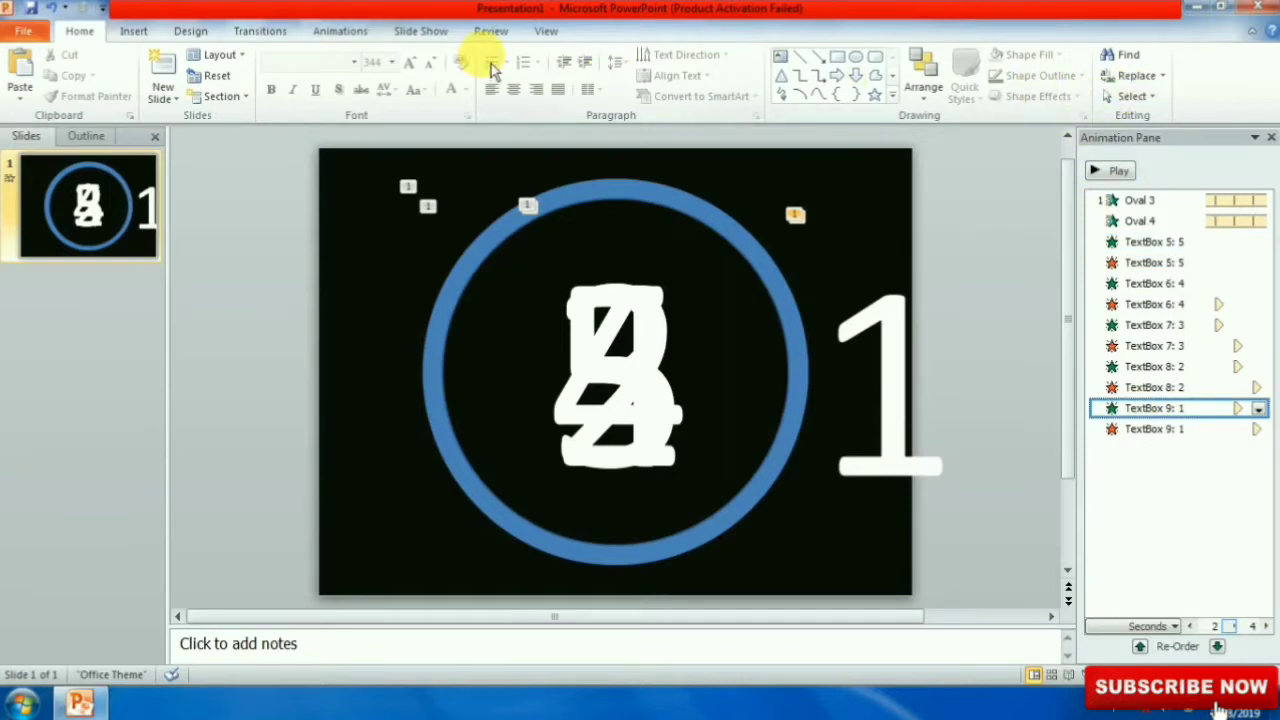
left_click(350, 31)
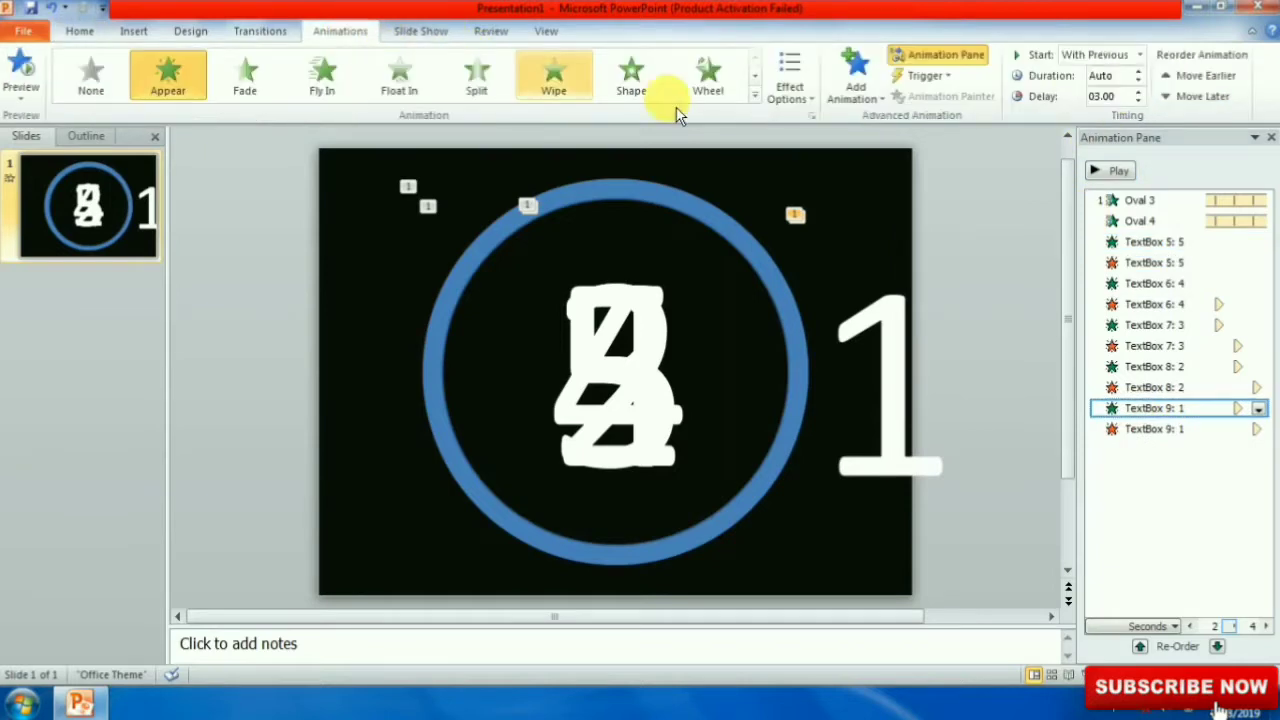
left_click(1138, 91)
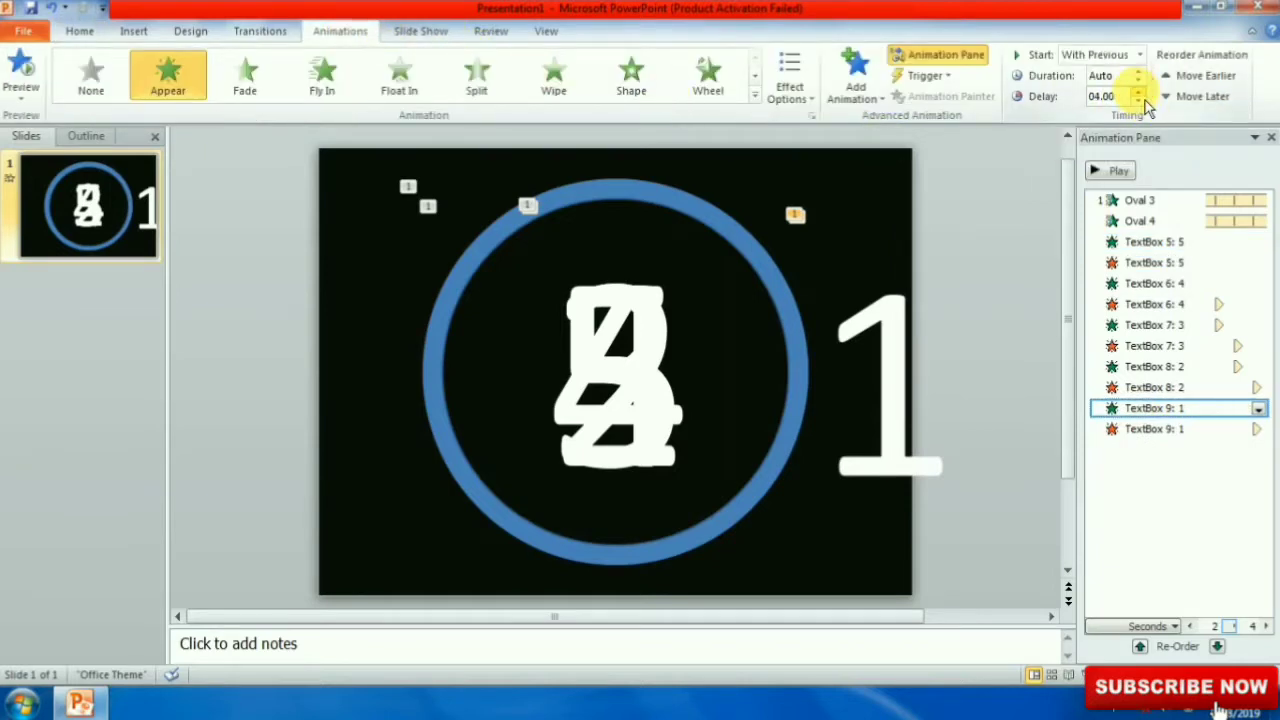
left_click(1143, 504)
left_click(1150, 430)
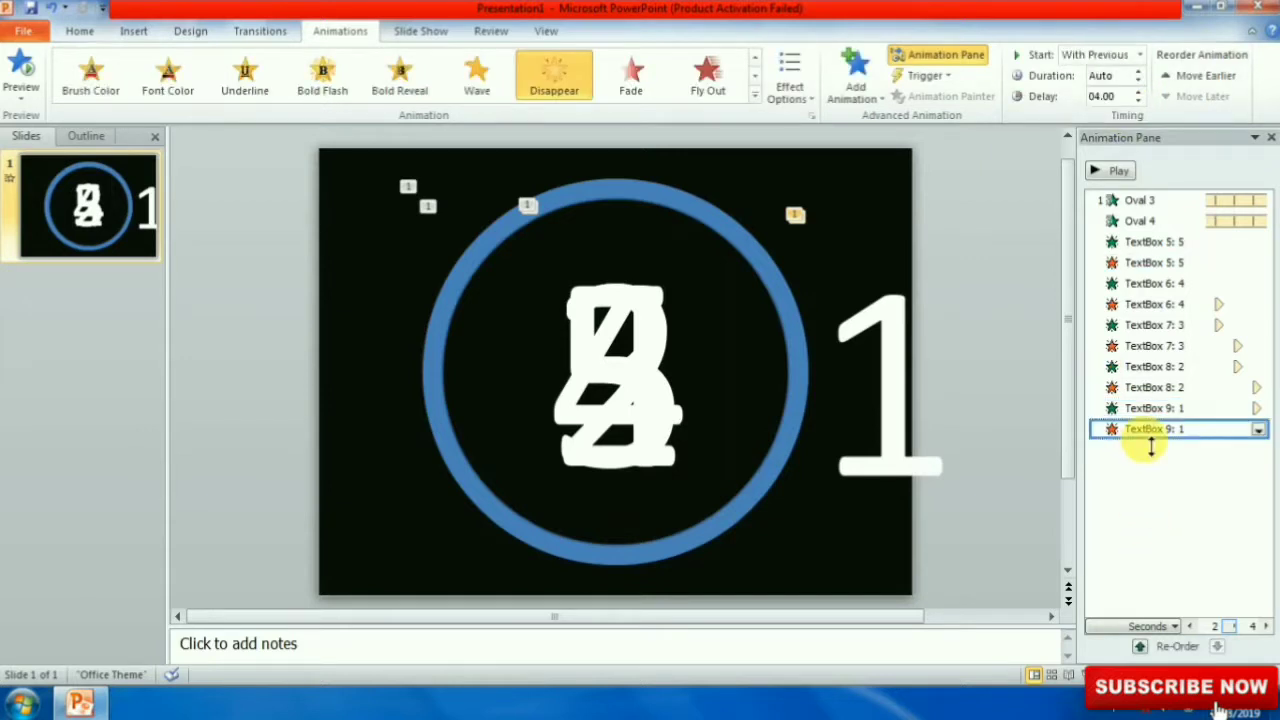
left_click(1138, 91)
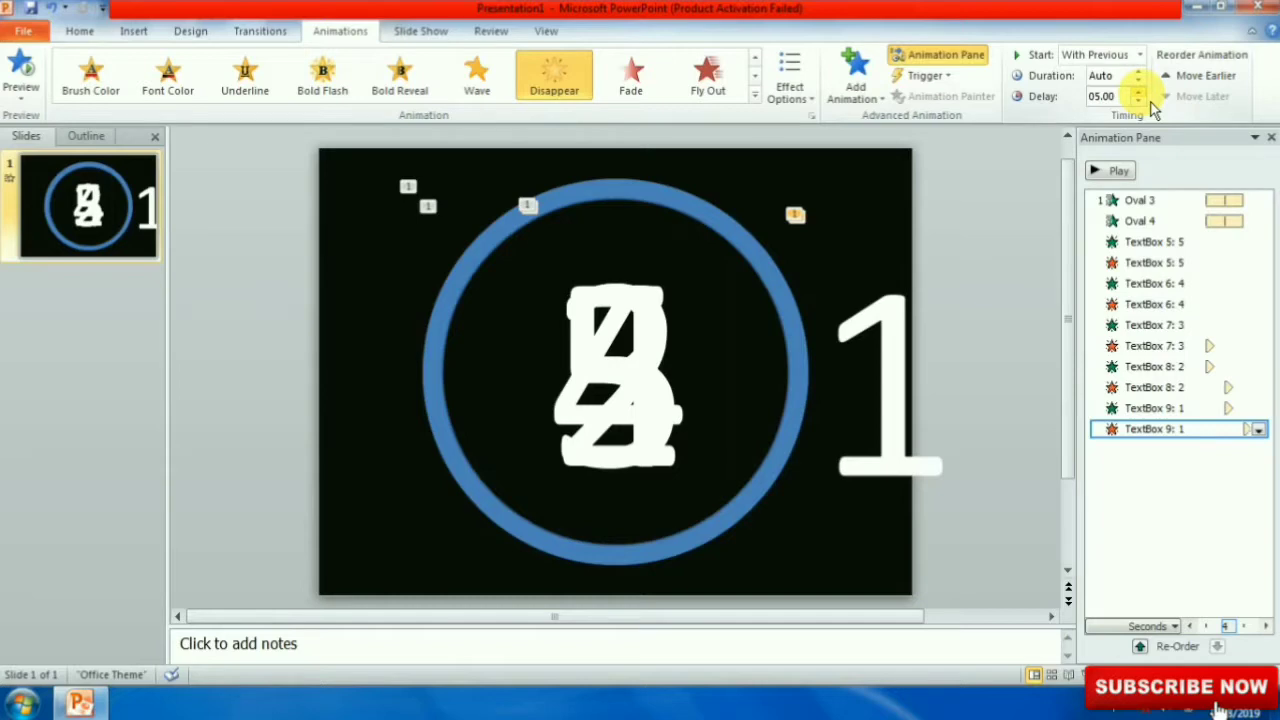
Step: Align the number 1 text box to the slide with Align Center and Align Middle
left_click(920, 300)
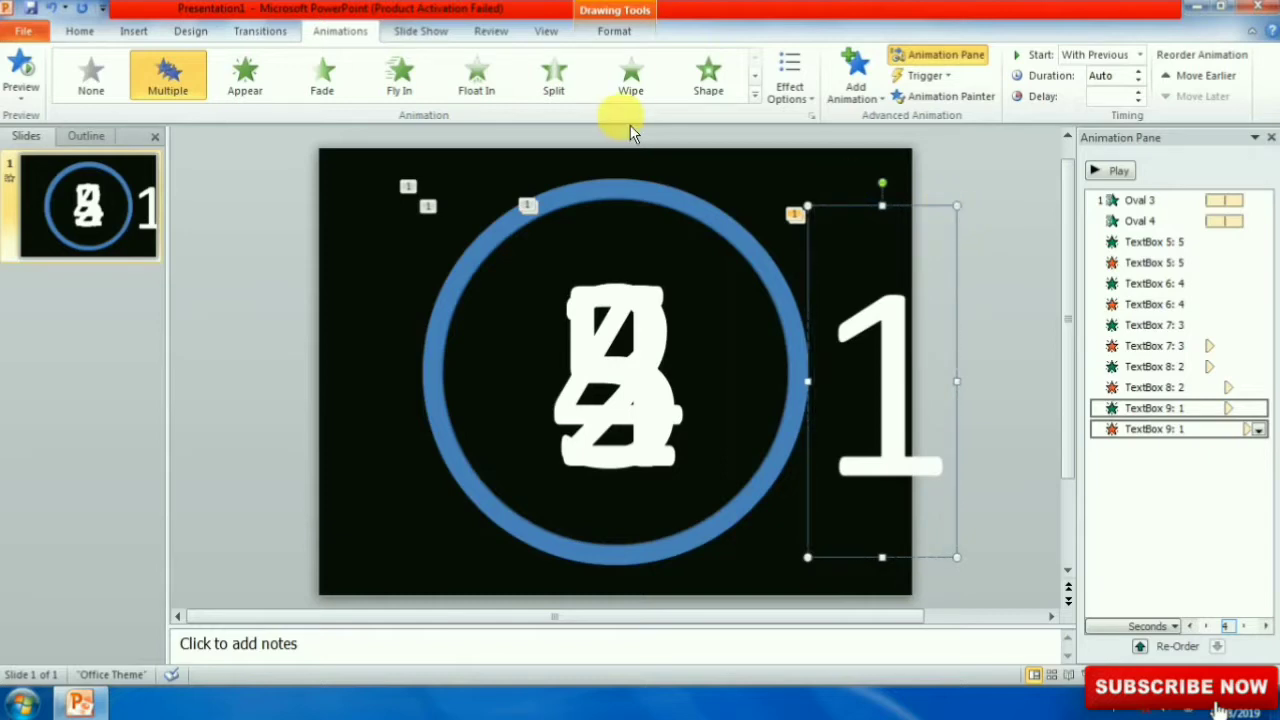
left_click(628, 33)
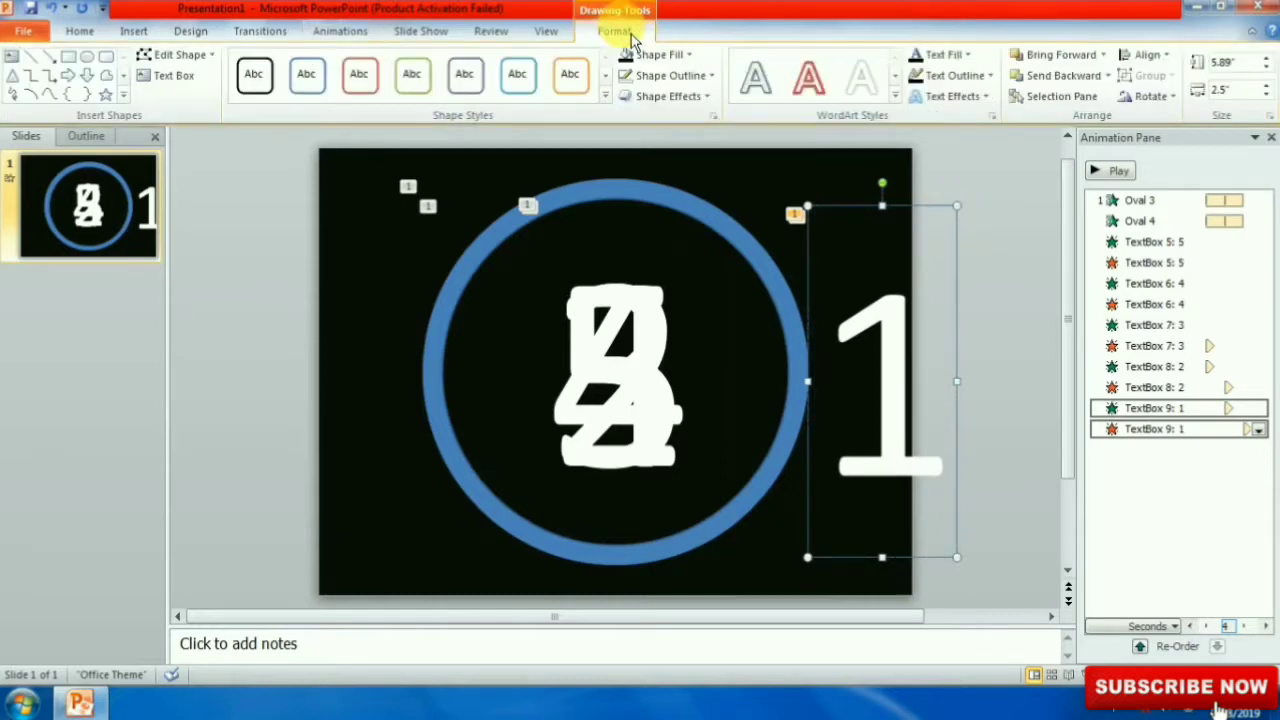
left_click(1147, 55)
left_click(1176, 92)
left_click(1147, 55)
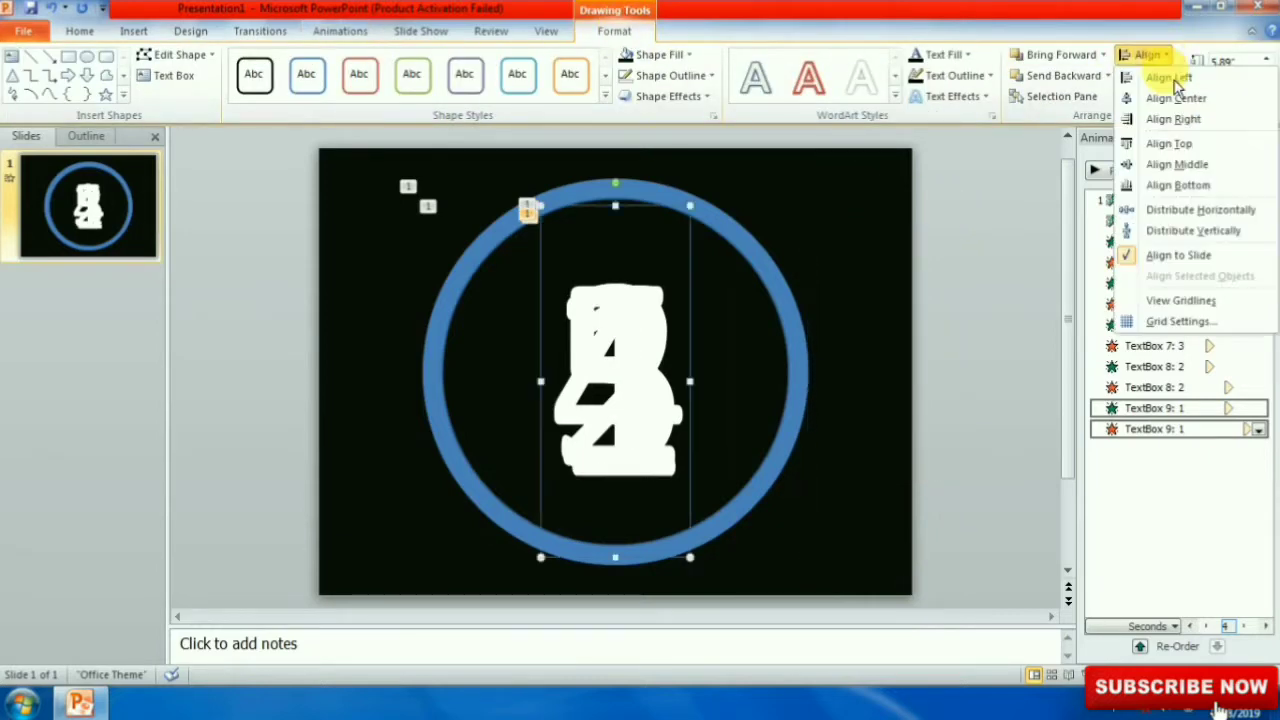
left_click(1186, 166)
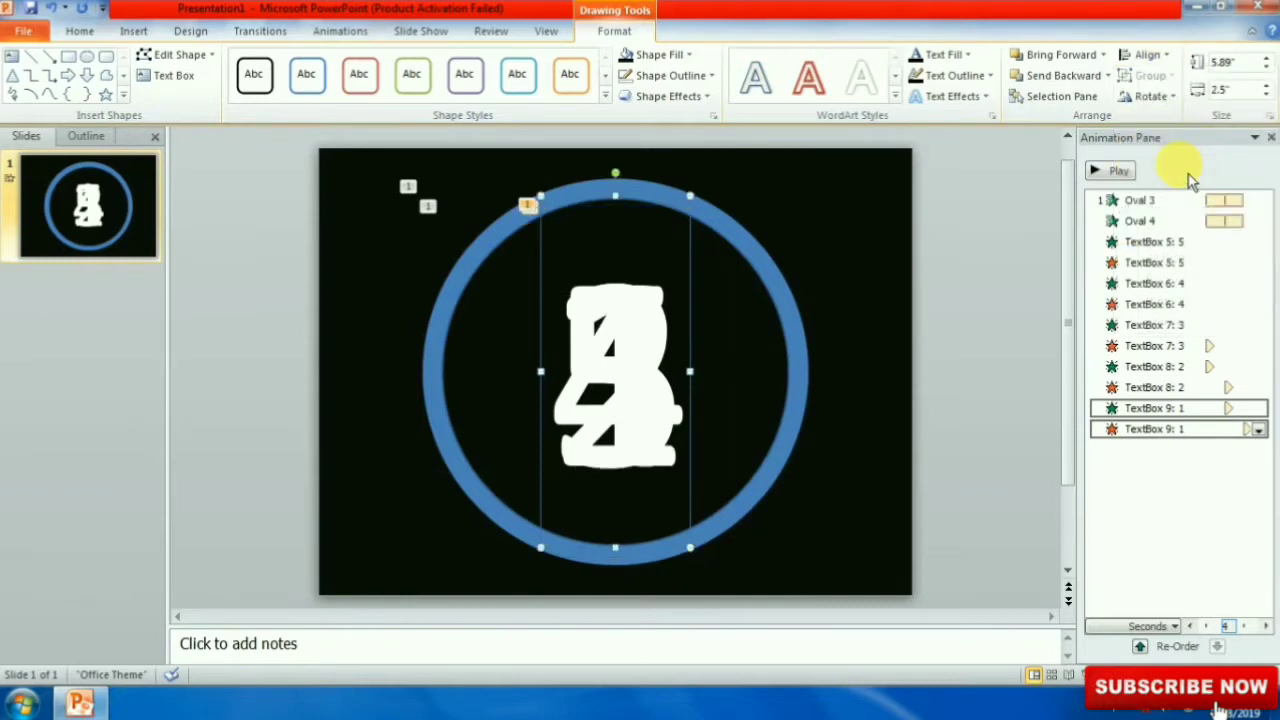
Step: Duplicate the number 1 text box, move the copy to the right of the ring, and replace its text with 0
key("ctrl+d")
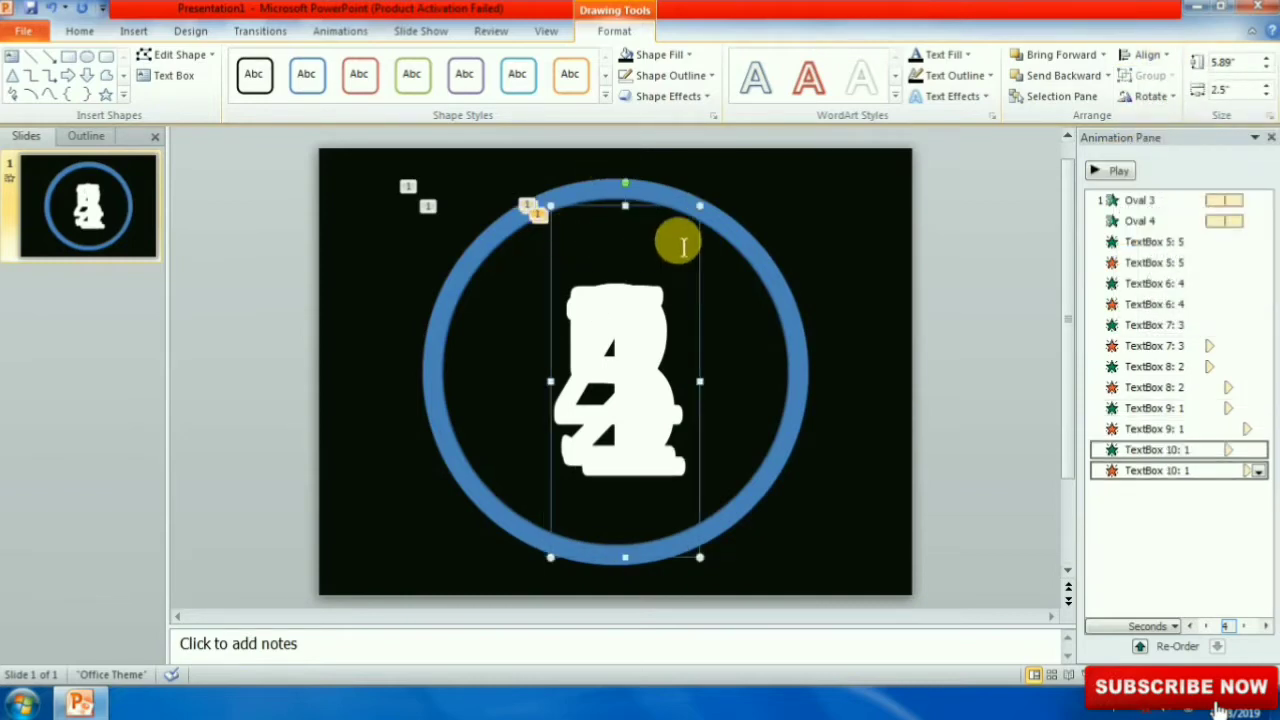
left_click_drag(649, 206, 871, 193)
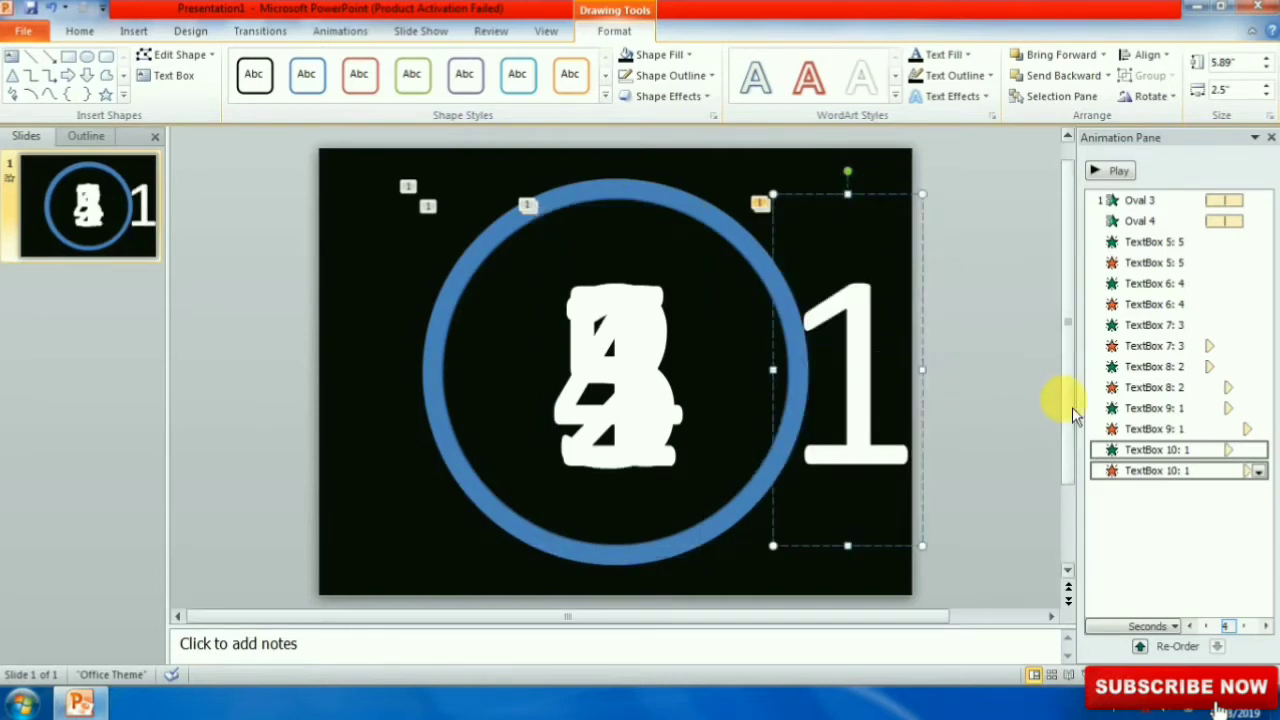
key("BackSpace")
type("0")
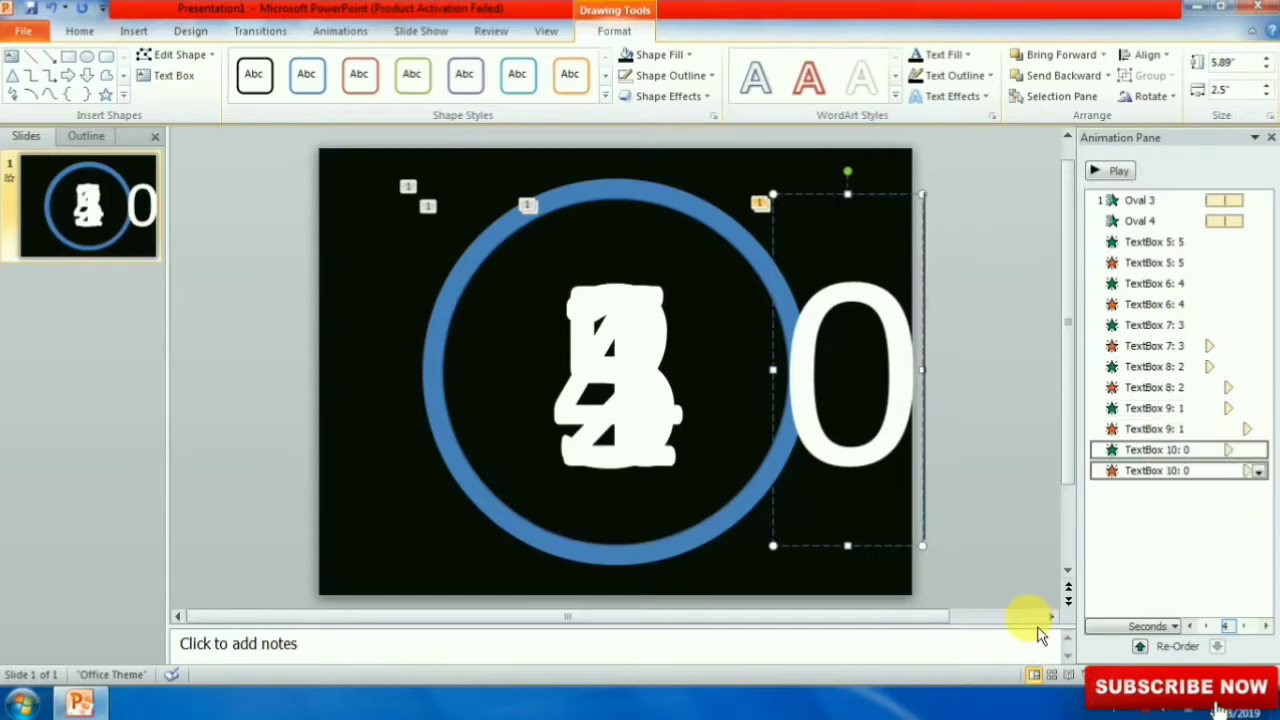
Step: Set the number 0's animation delays to 05.00 for Appear and 00.00 for Disappear
left_click(1223, 455)
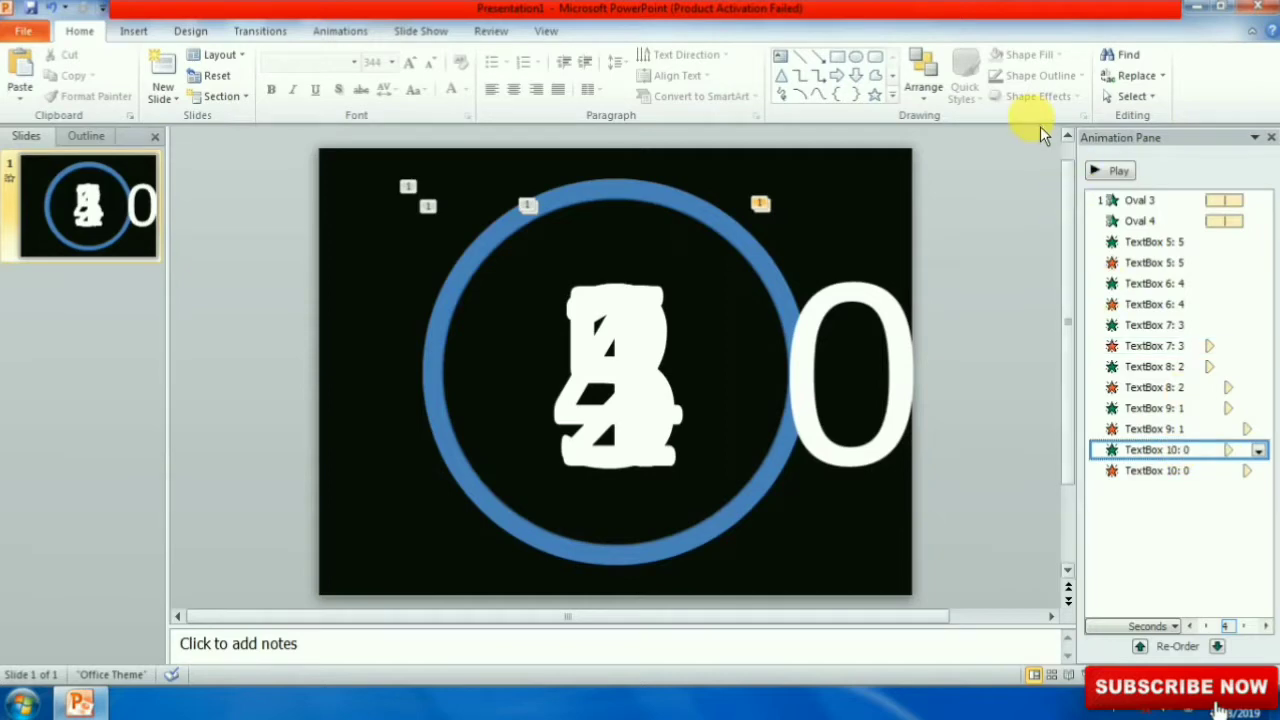
left_click(340, 31)
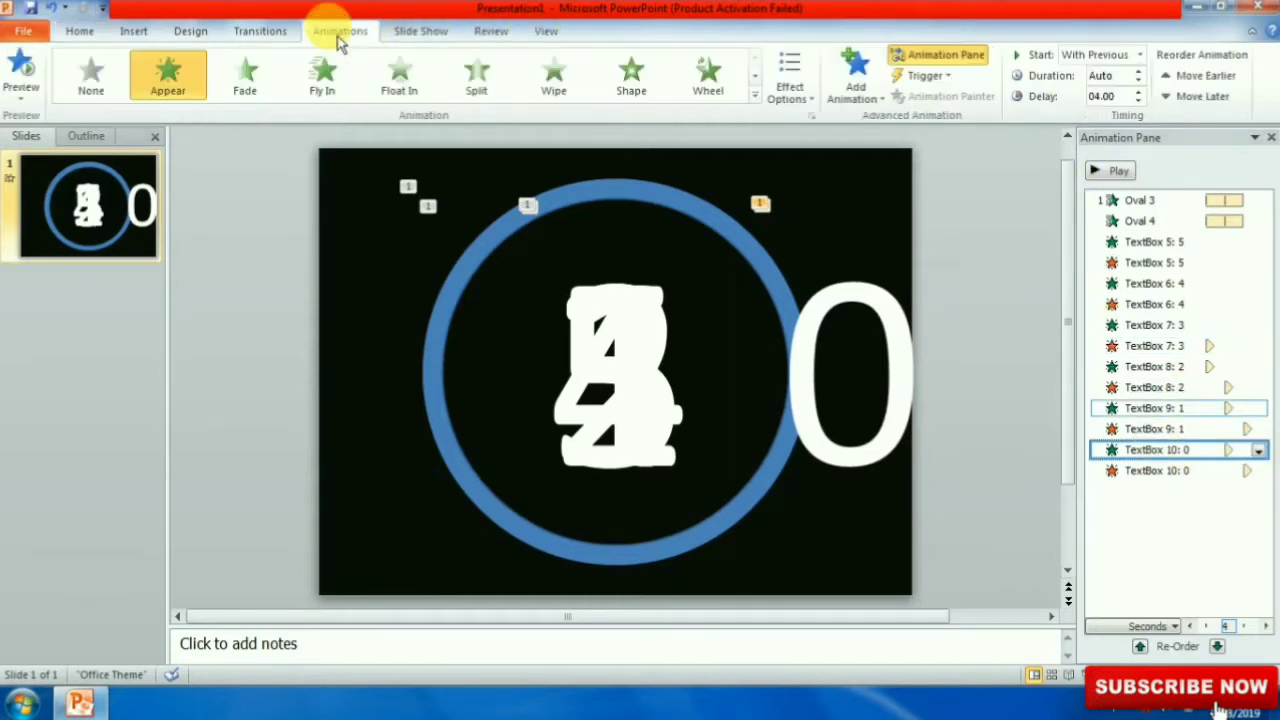
left_click(1138, 91)
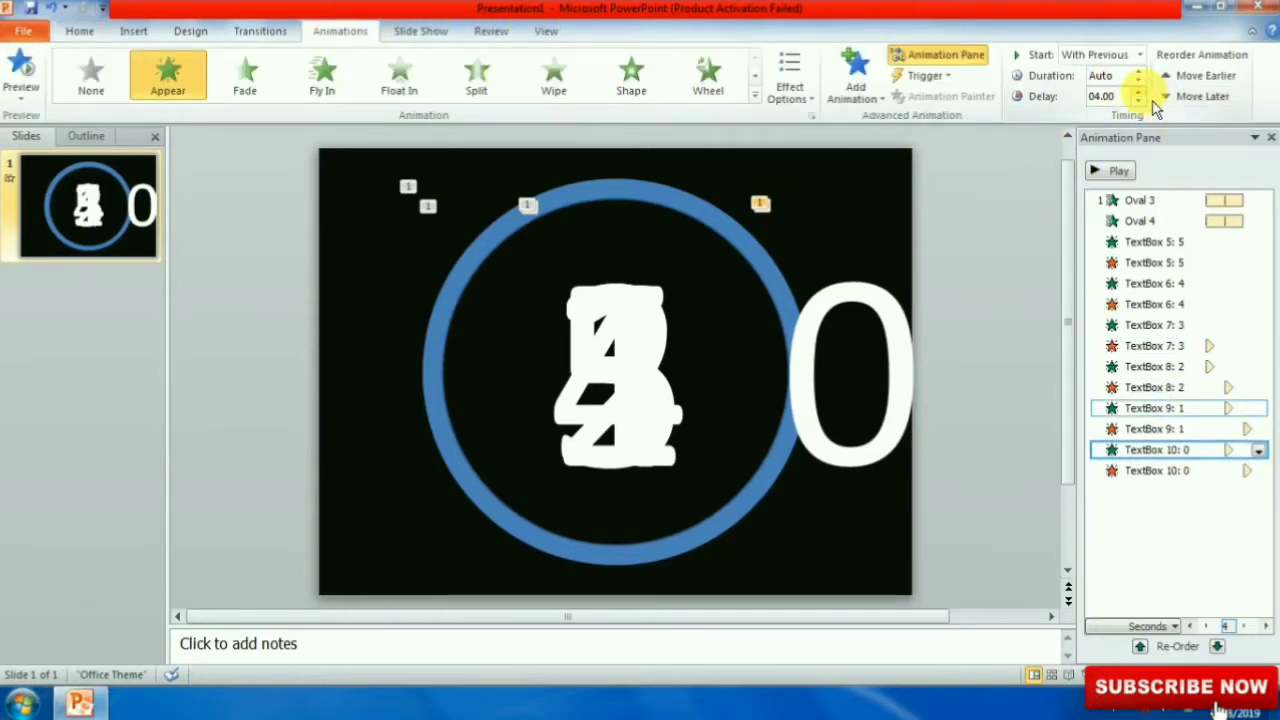
left_click(1138, 91)
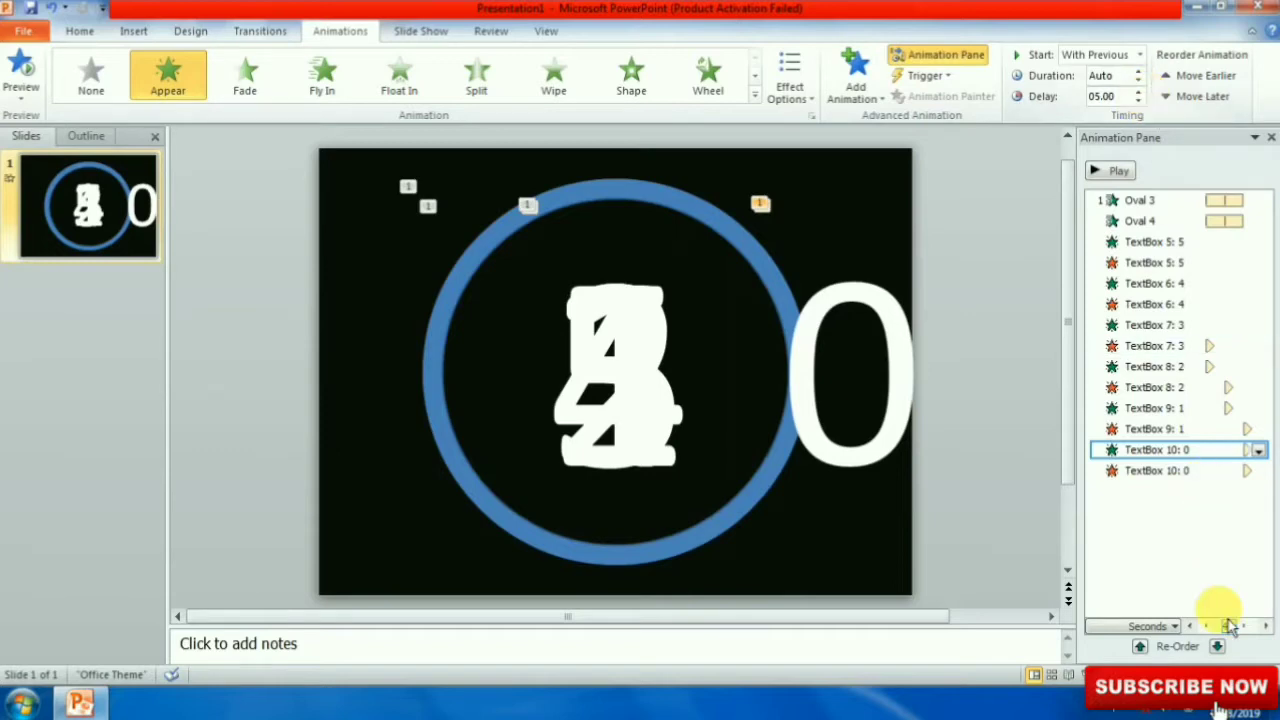
left_click(1214, 590)
left_click(1203, 472)
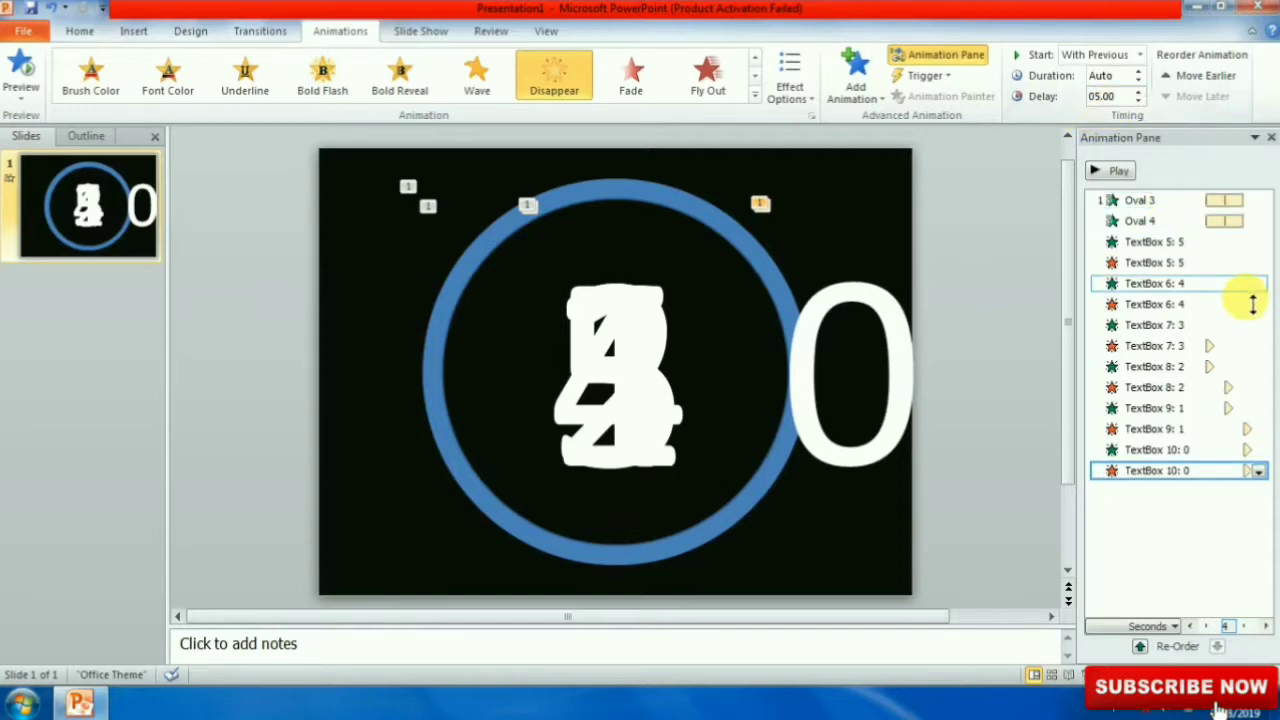
key("BackSpace")
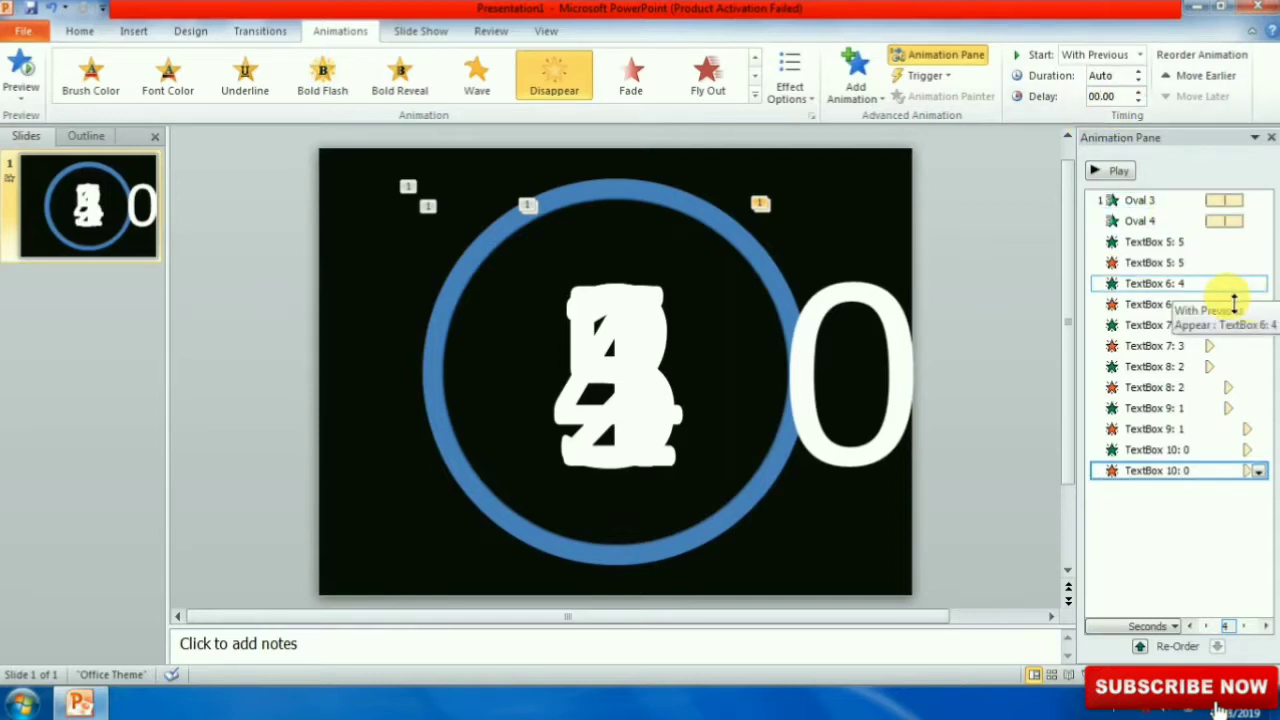
Step: Align the number 0 text box to the slide with Align Center and Align Middle, and play the animations
left_click(974, 382)
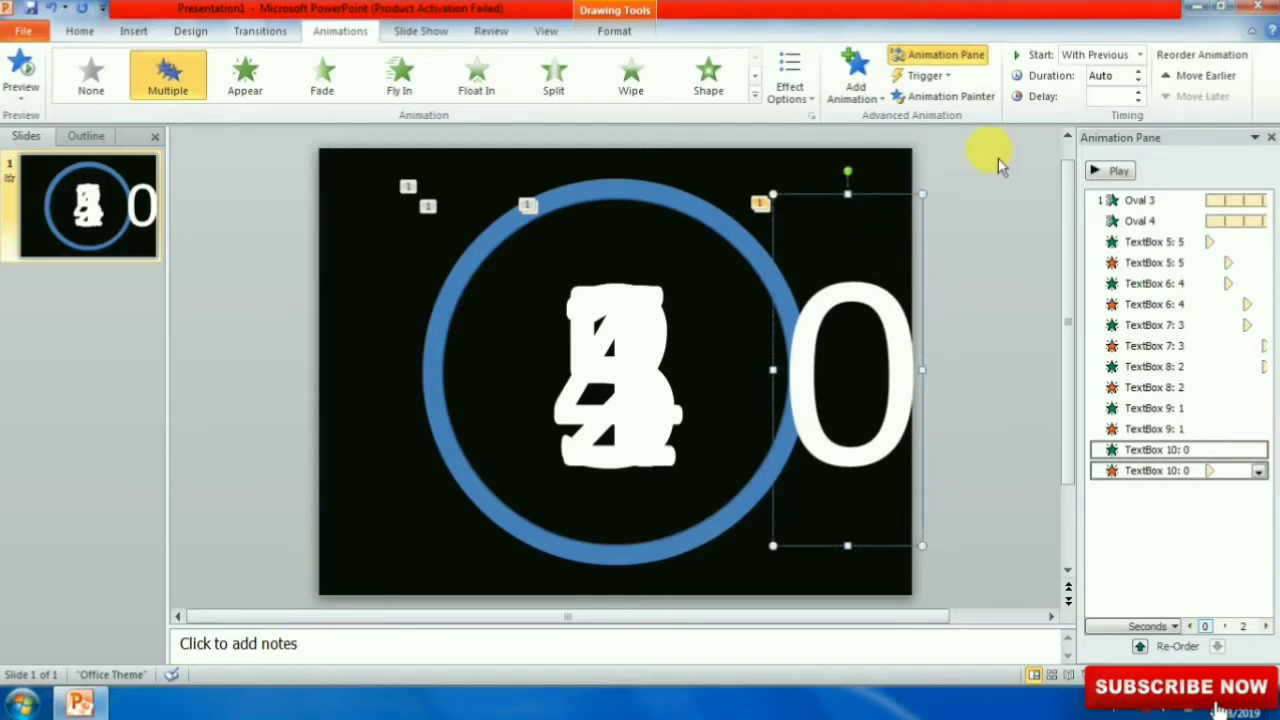
left_click(614, 31)
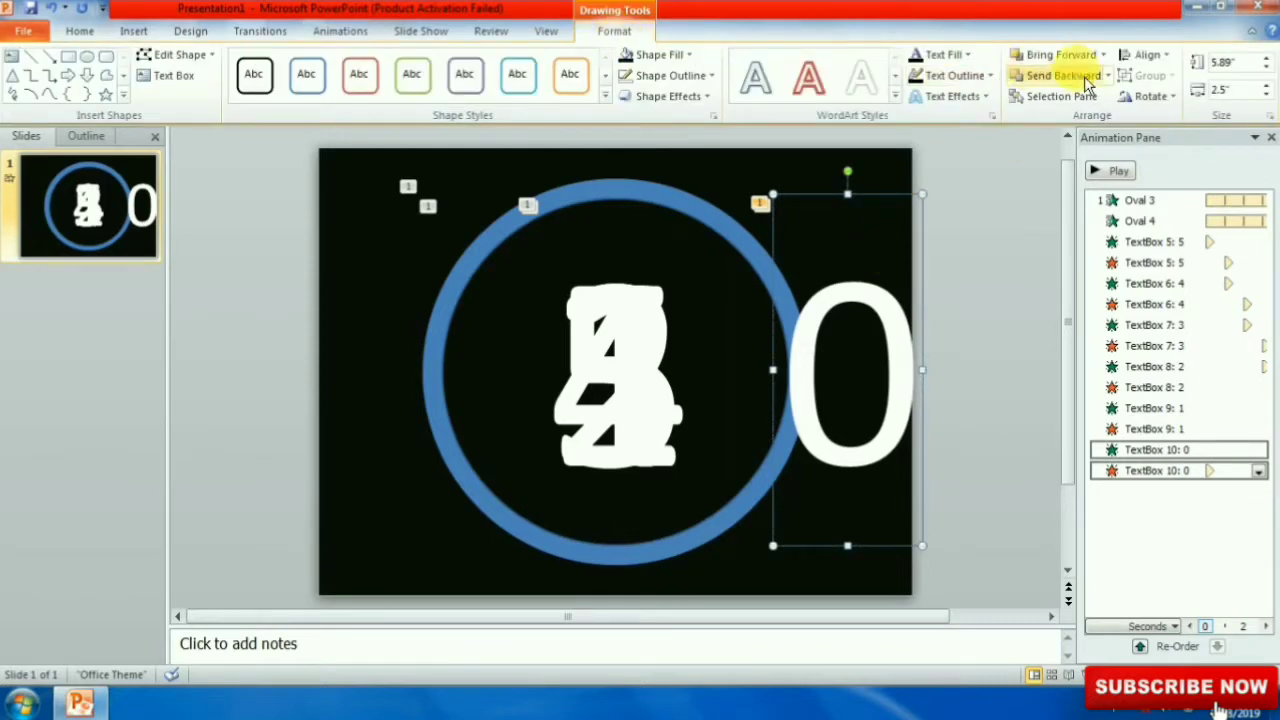
left_click(1147, 54)
left_click(1168, 96)
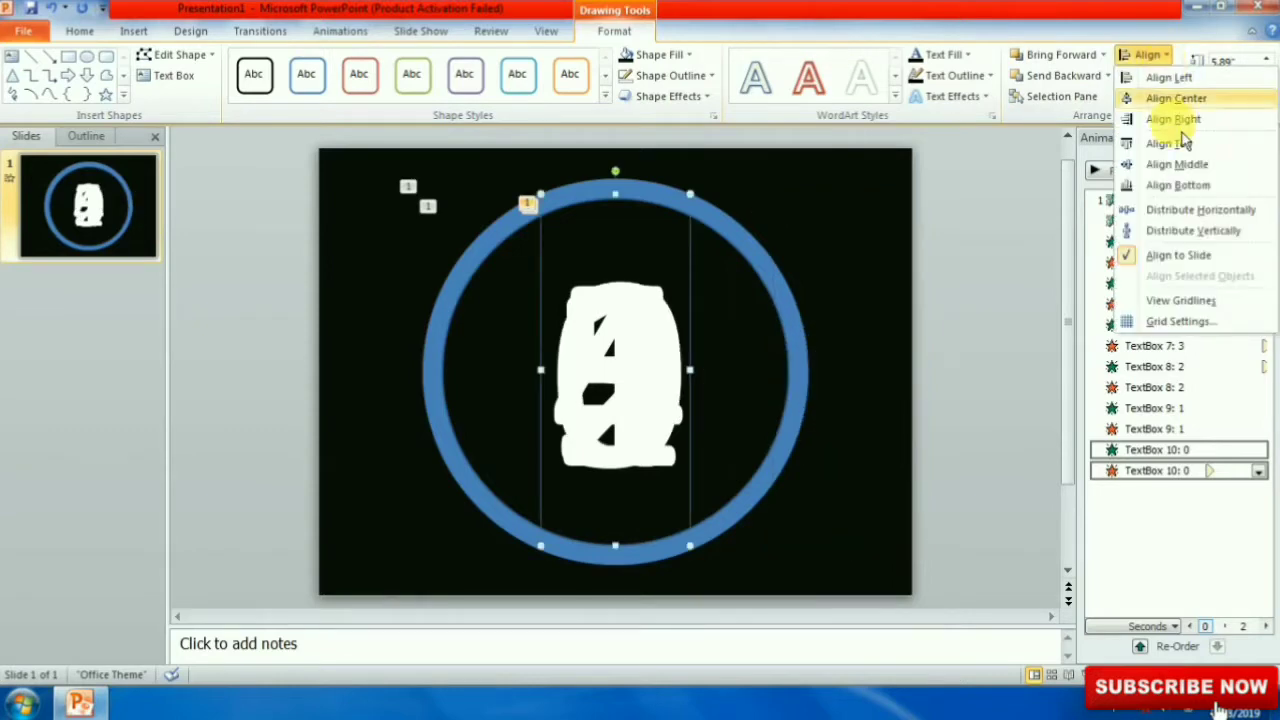
left_click(1172, 164)
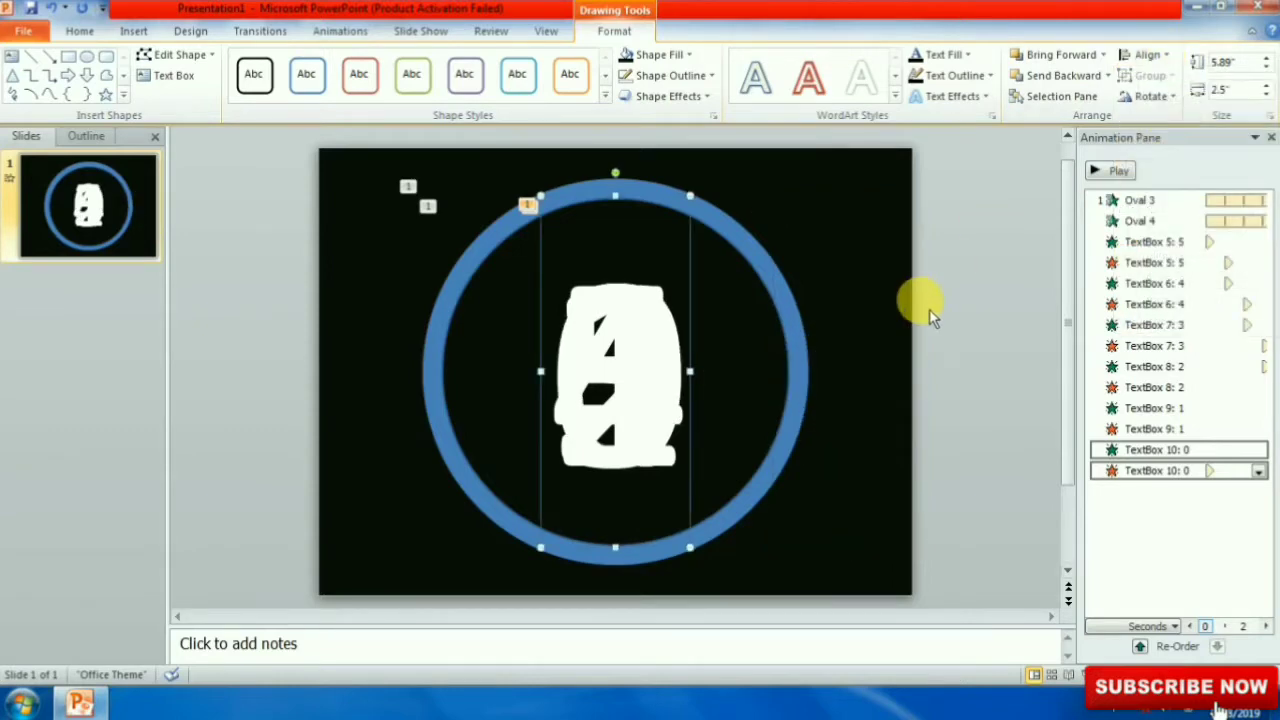
left_click(1115, 173)
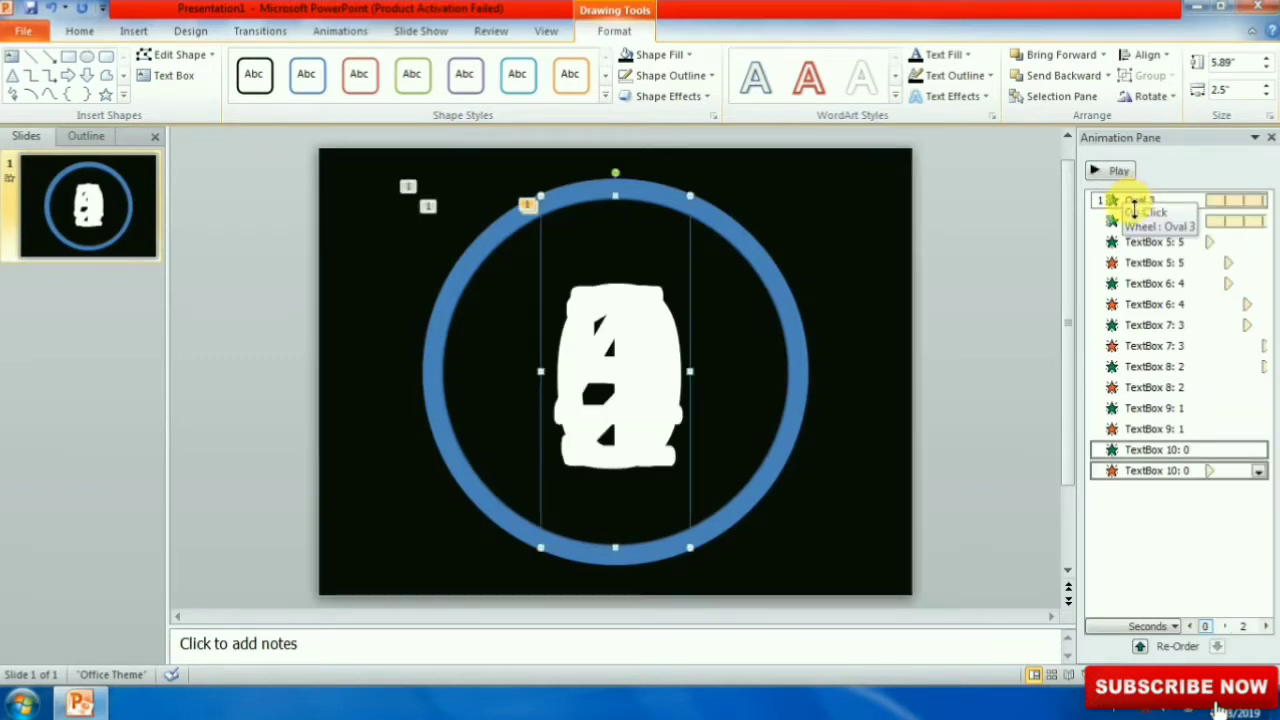
Step: Change the ring's fill from blue to a green from the standard colours, and preview the slide's animations
left_click(778, 278)
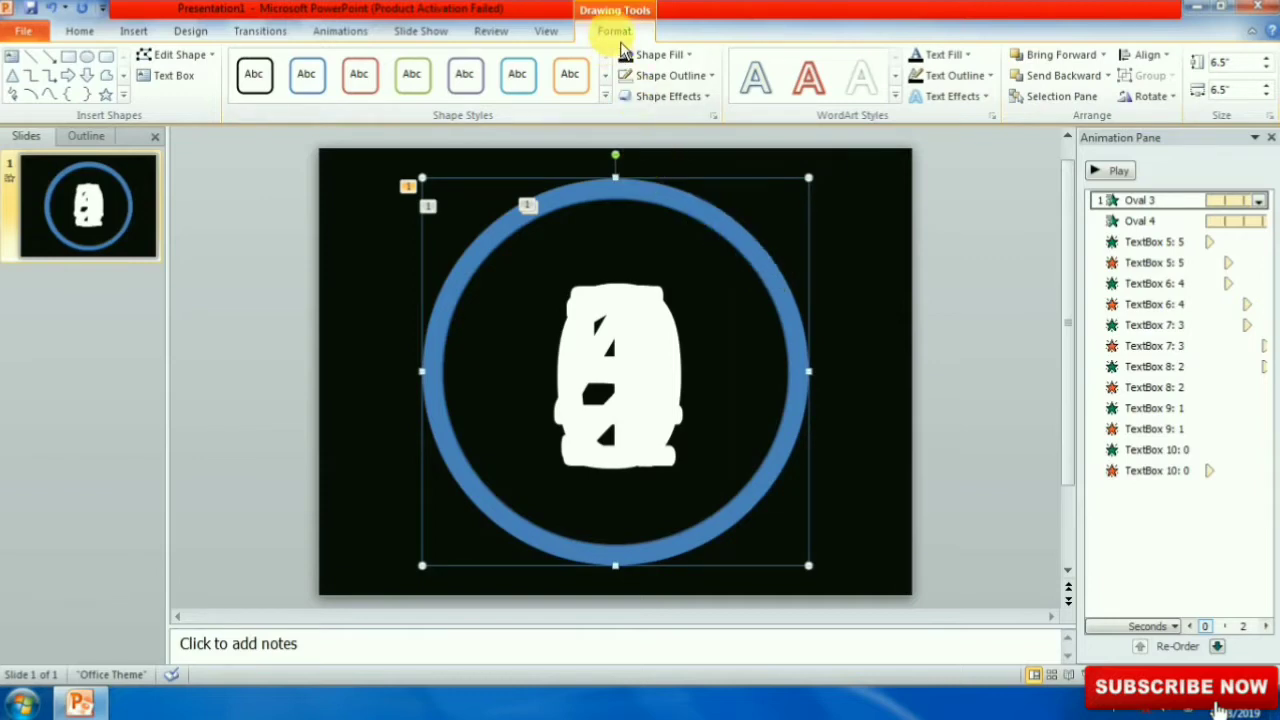
left_click(652, 54)
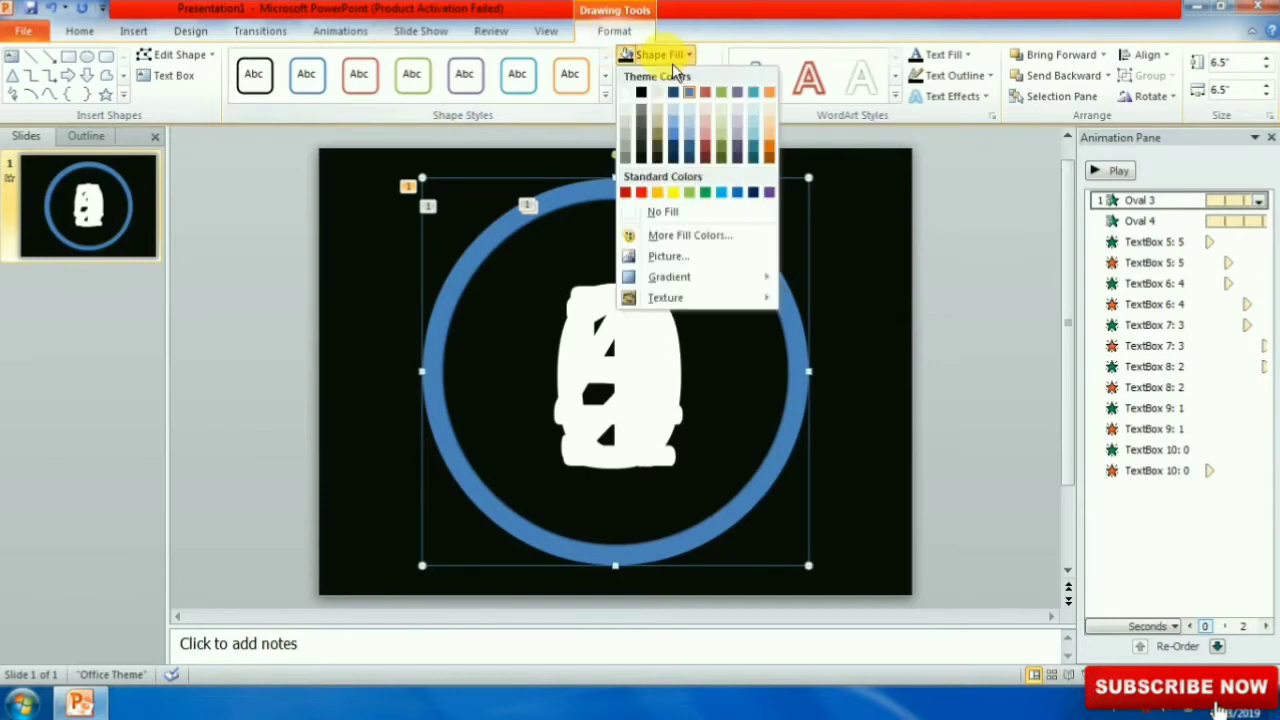
left_click(675, 236)
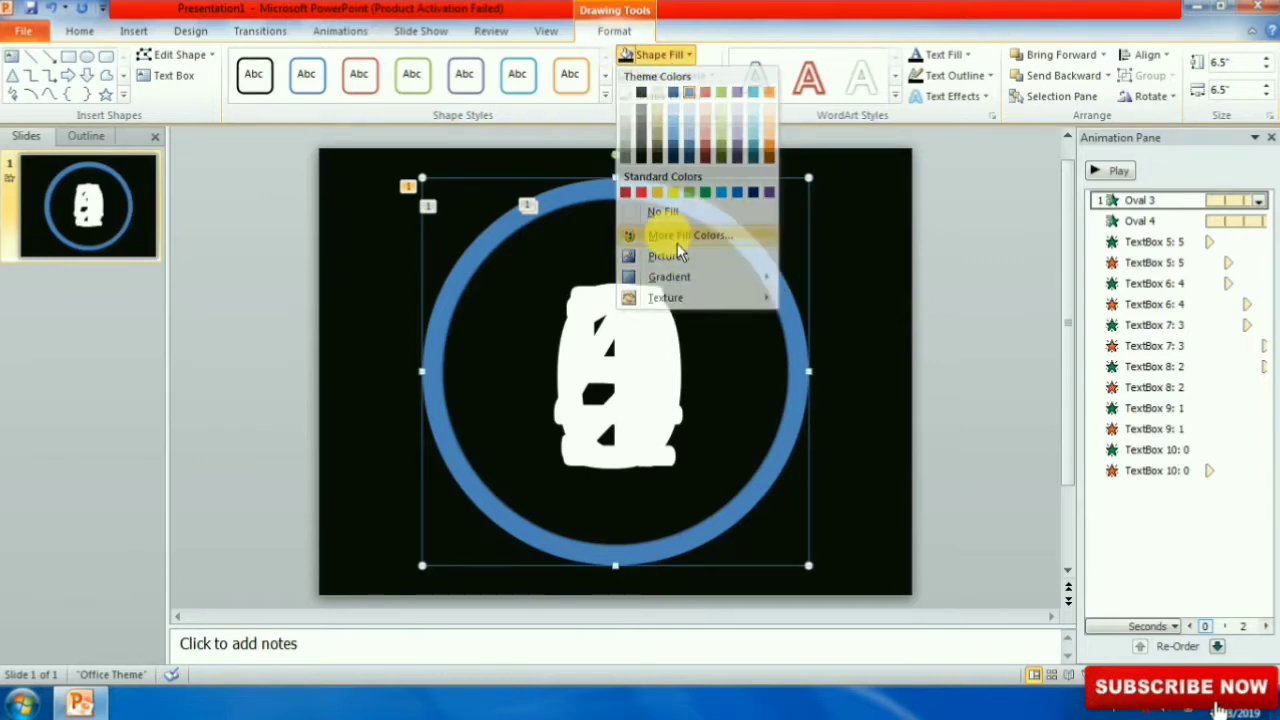
left_click(364, 203)
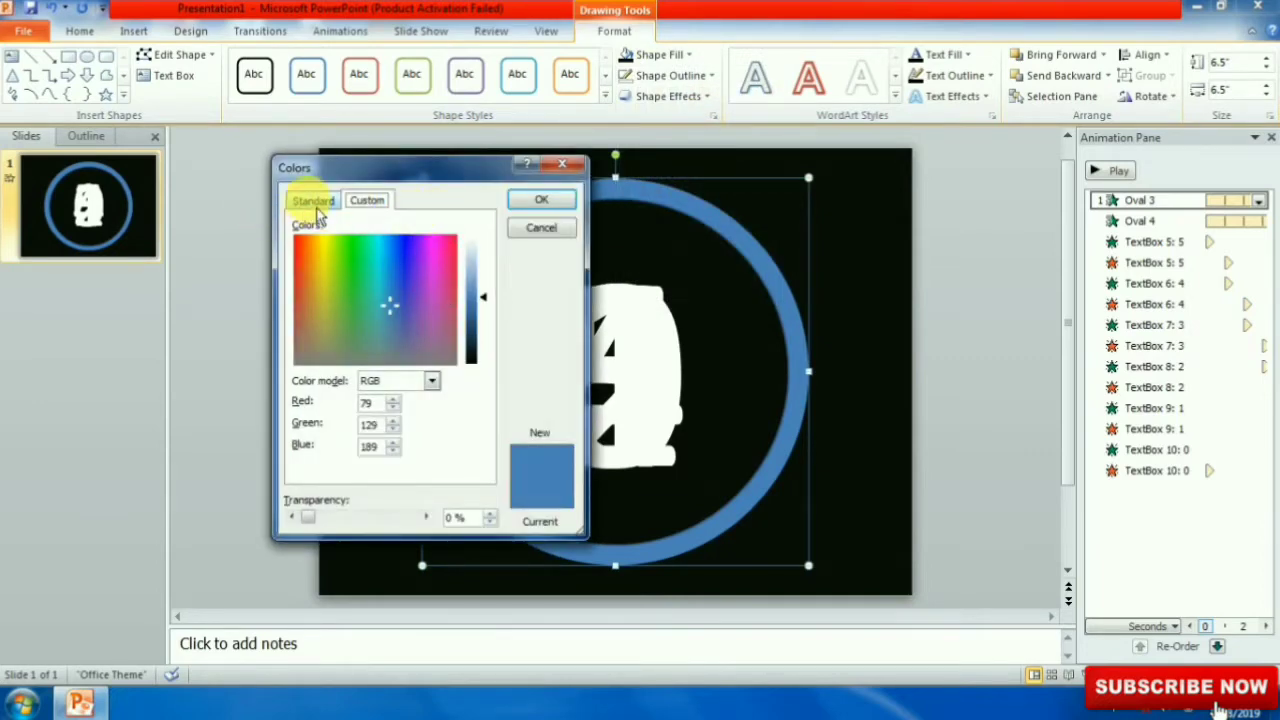
left_click(316, 207)
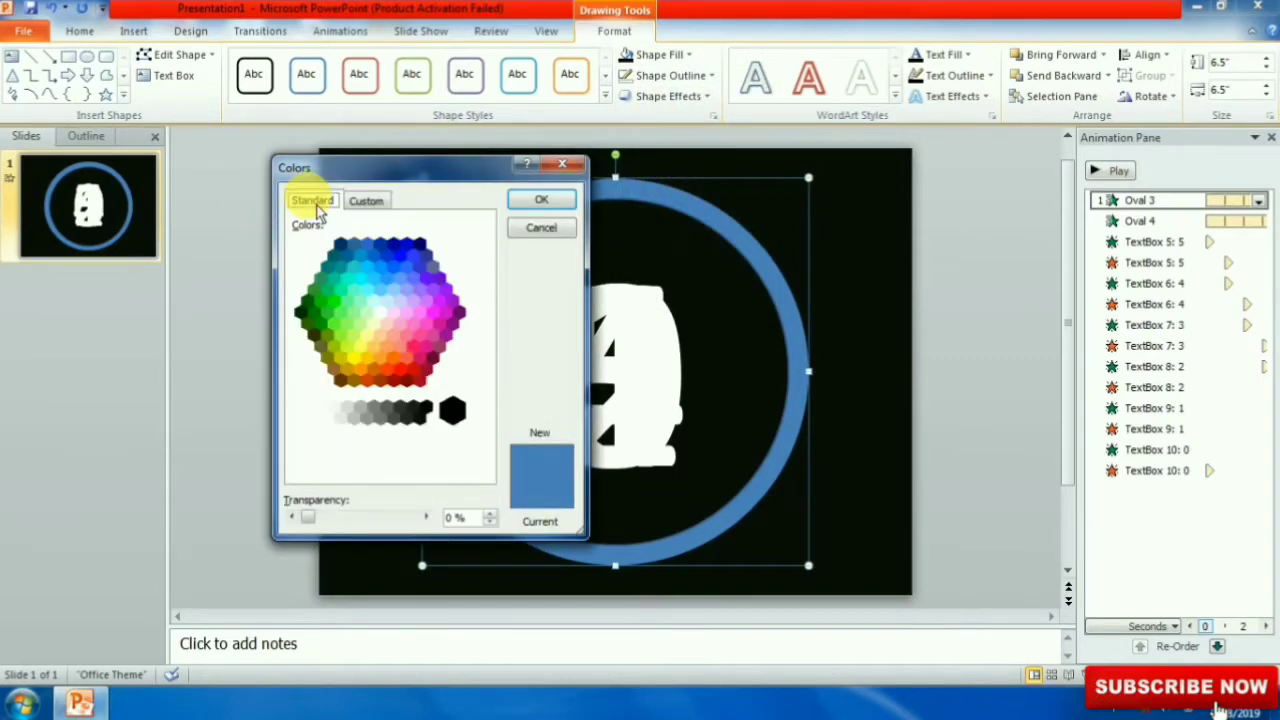
left_click(329, 312)
left_click(543, 201)
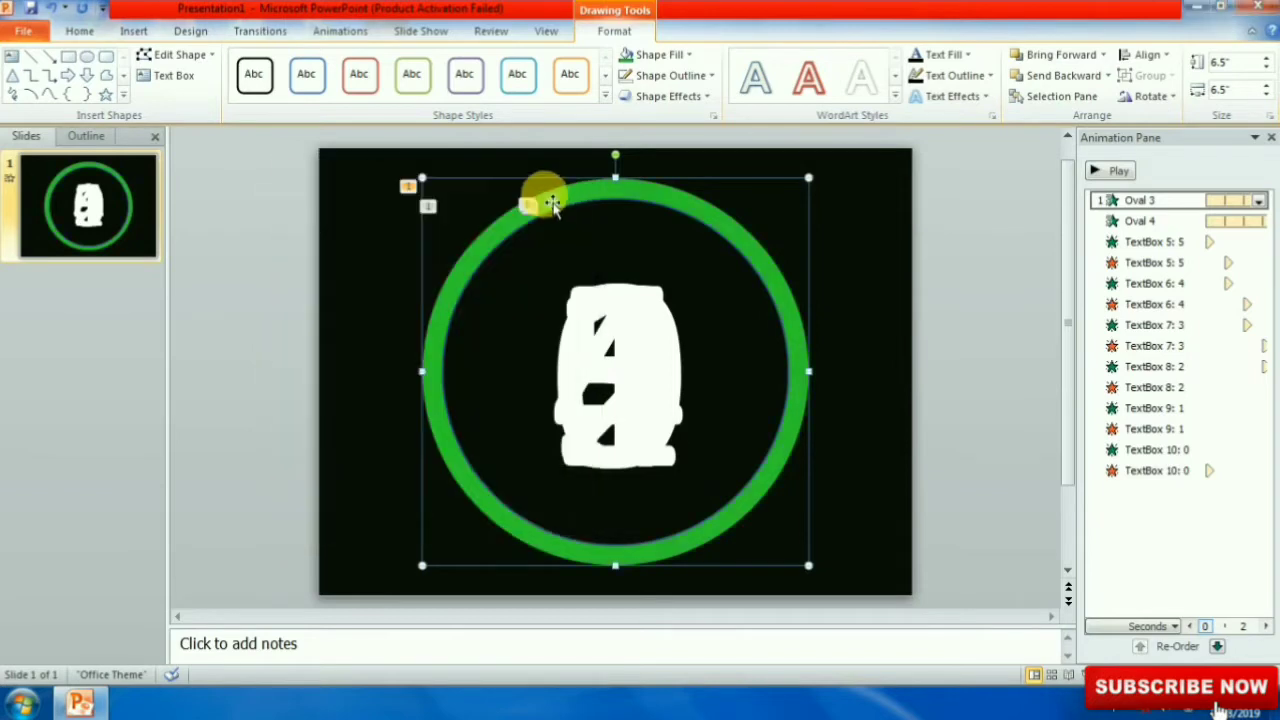
left_click(1064, 308)
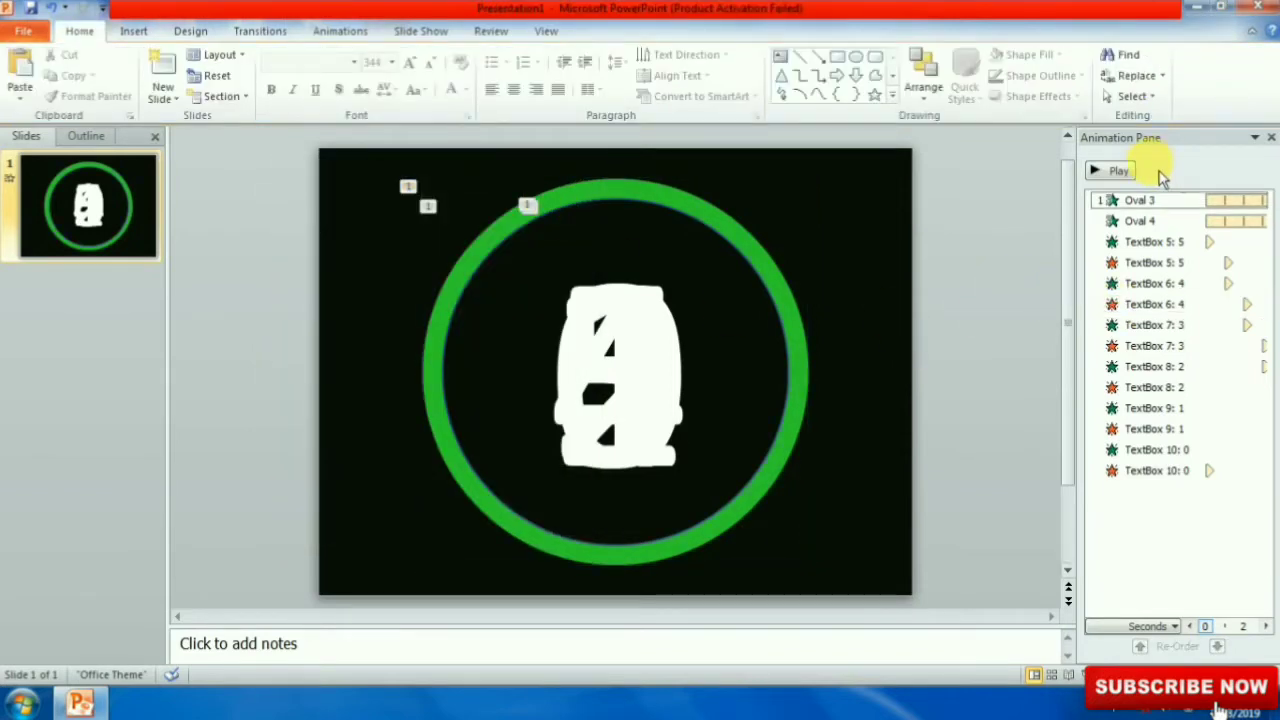
left_click(1128, 174)
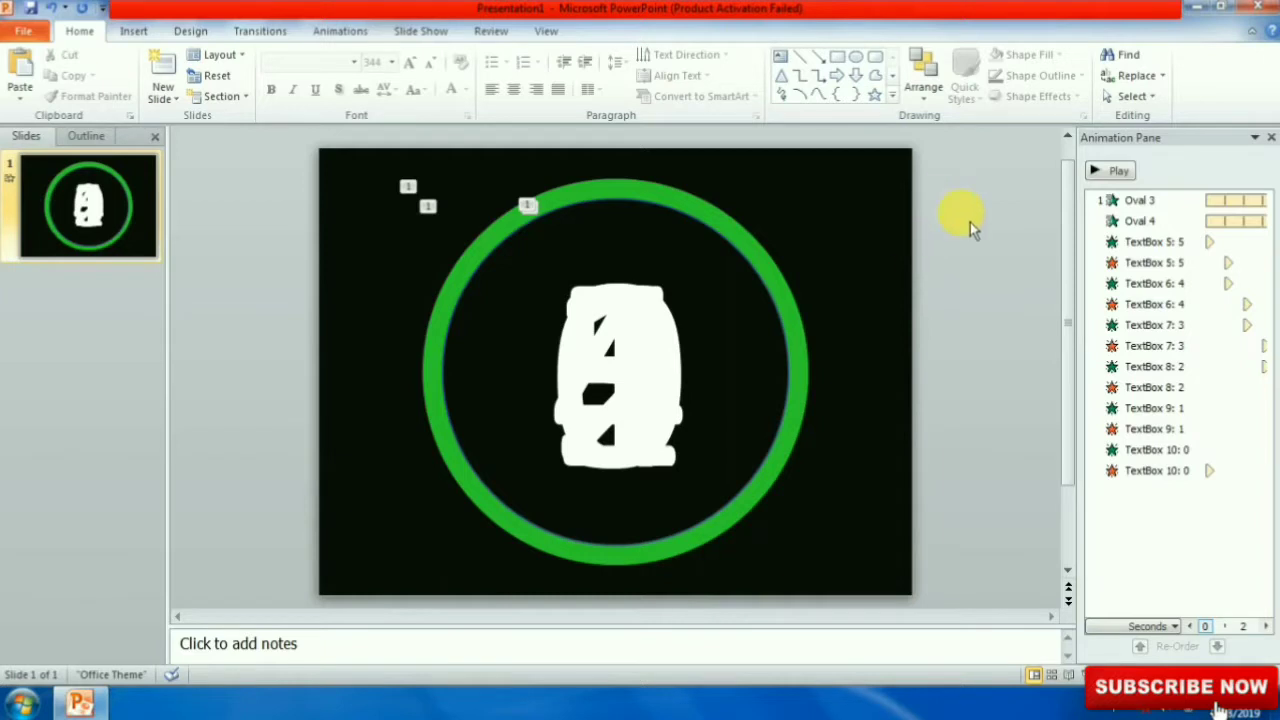
Step: Add the beep1 audio file from the Desktop as the sound of the number 5 text box's Appear animation
left_click(1178, 243)
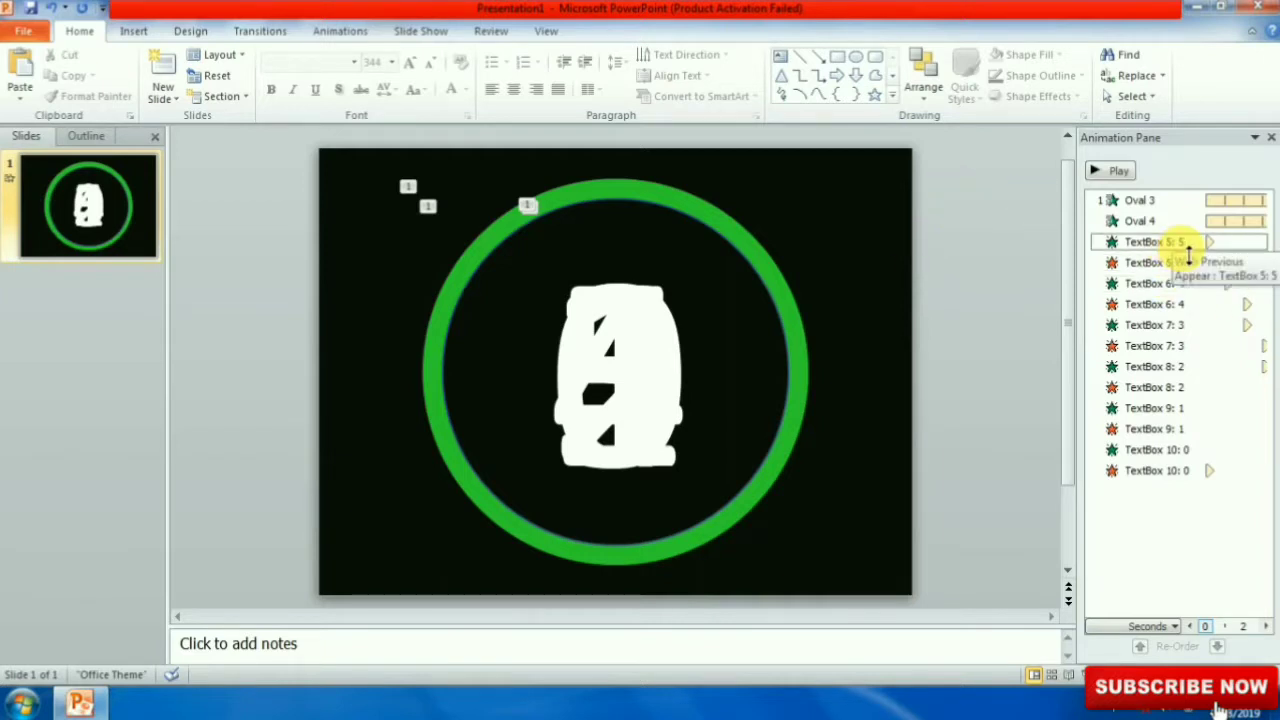
left_click(1188, 249)
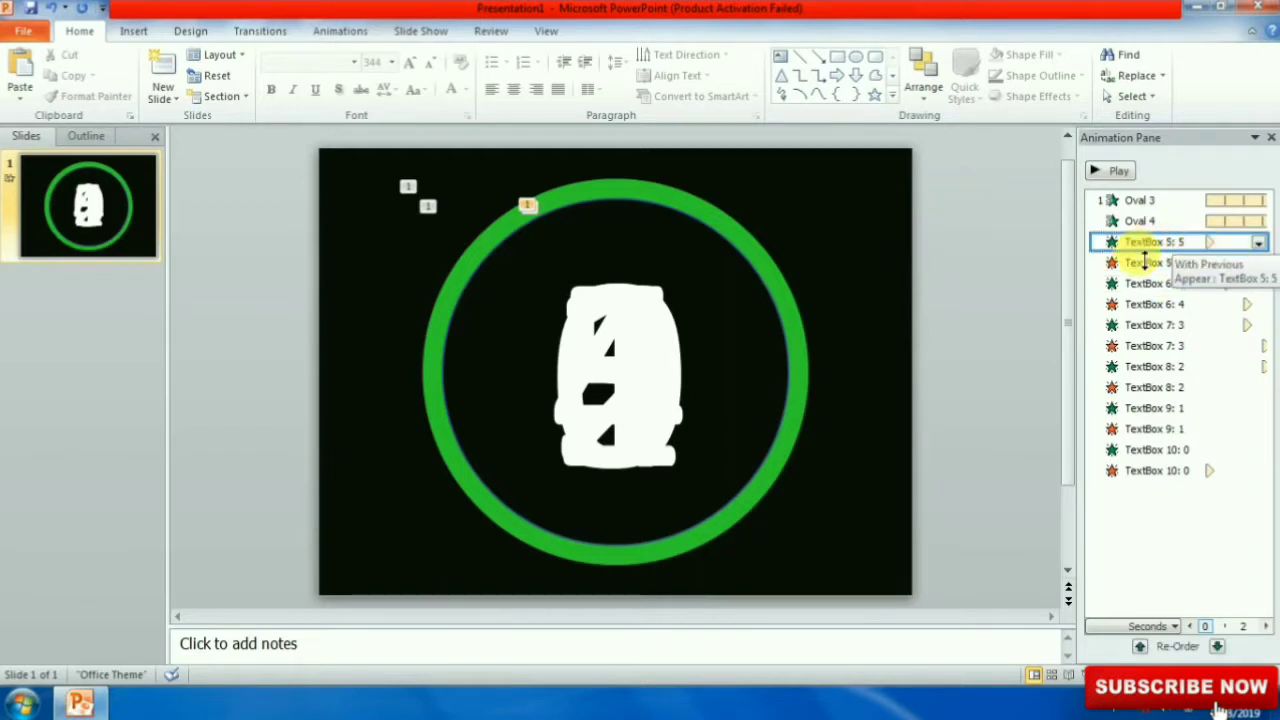
left_click(1259, 243)
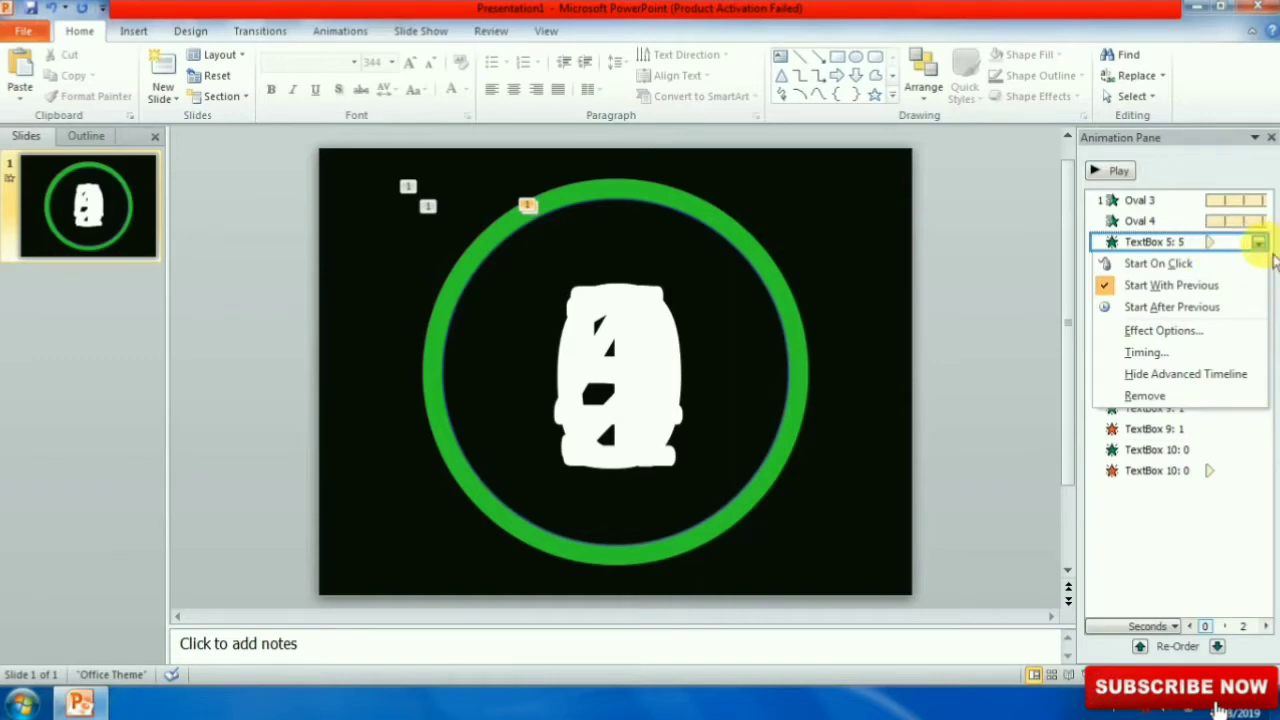
left_click(1160, 332)
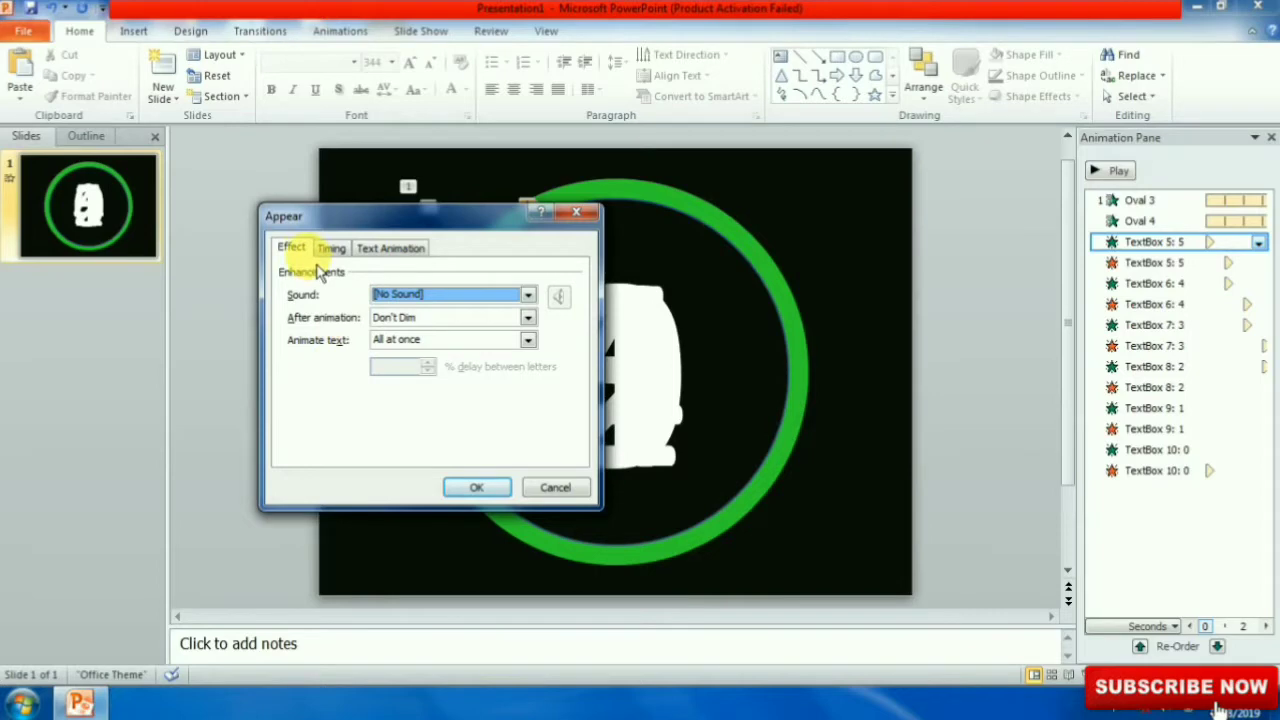
left_click(528, 295)
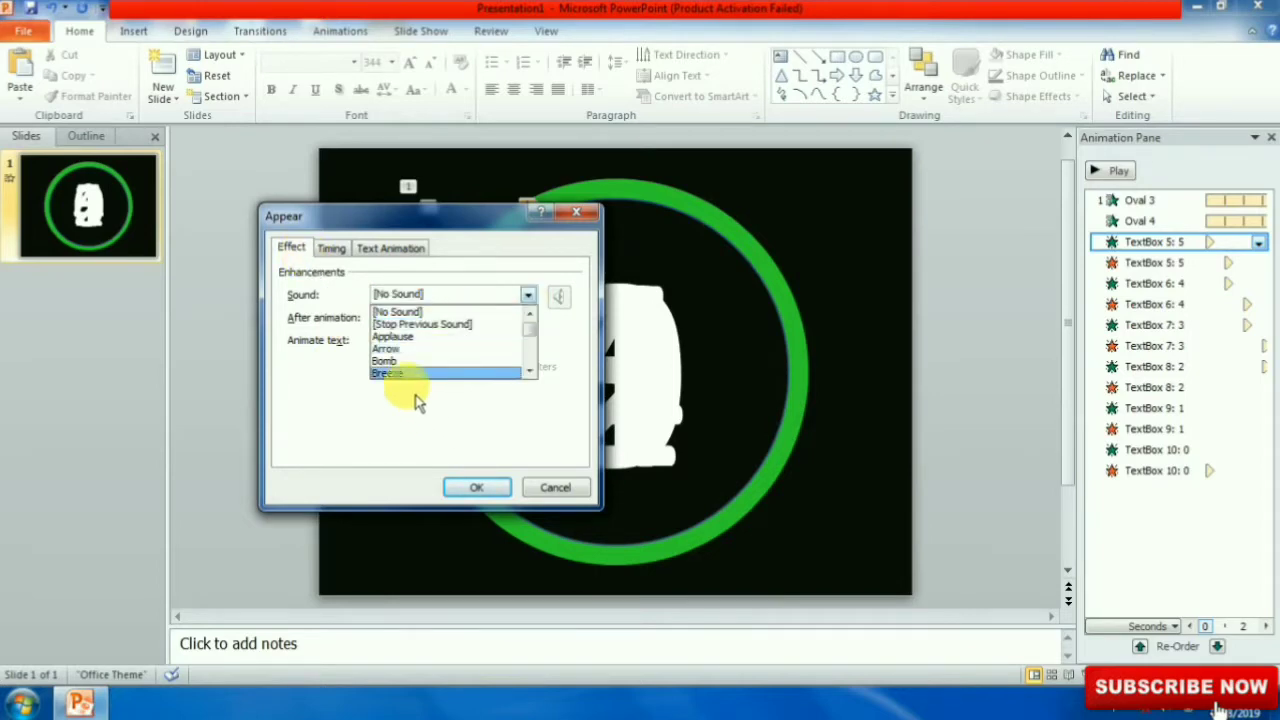
scroll(447, 355, "down", 2)
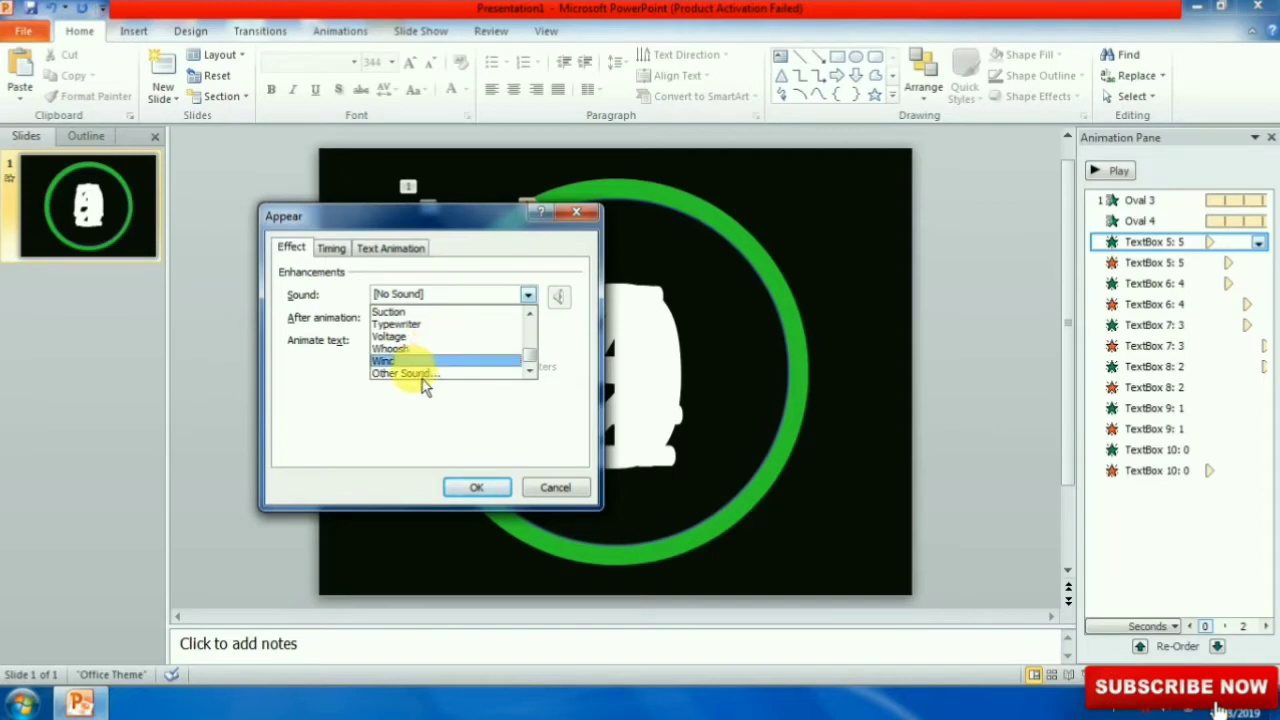
left_click(420, 373)
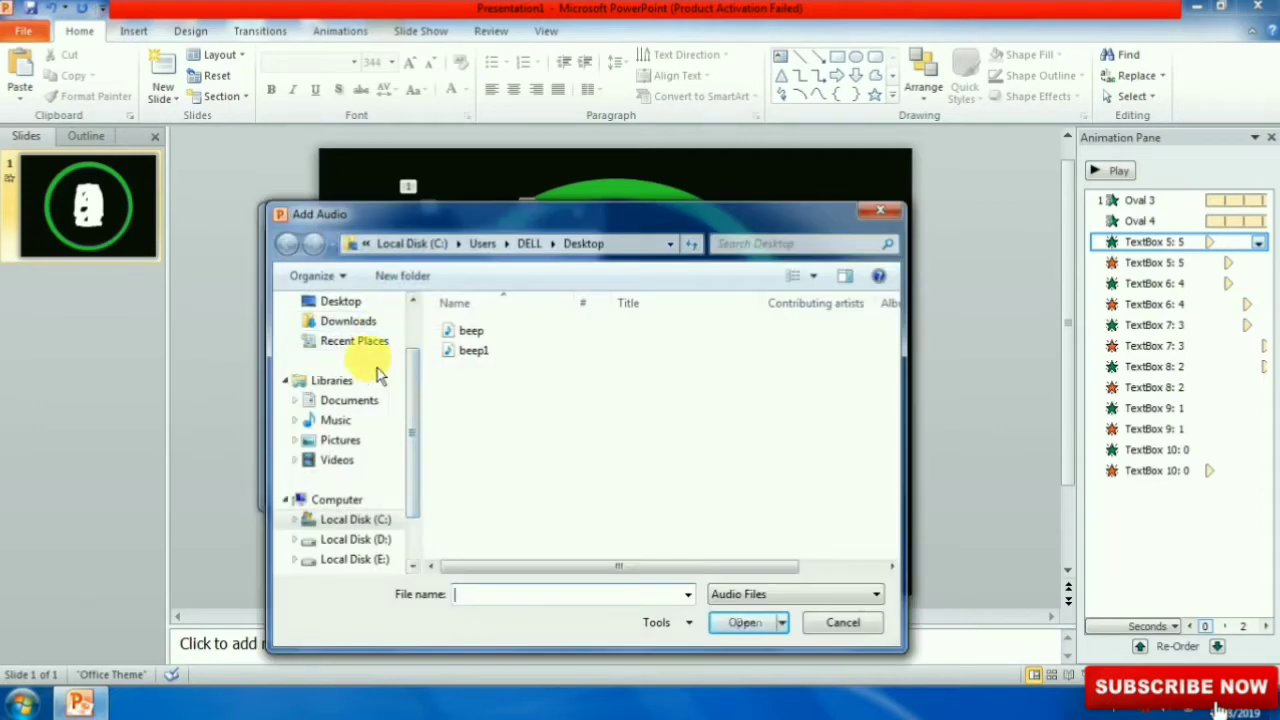
left_click(498, 358)
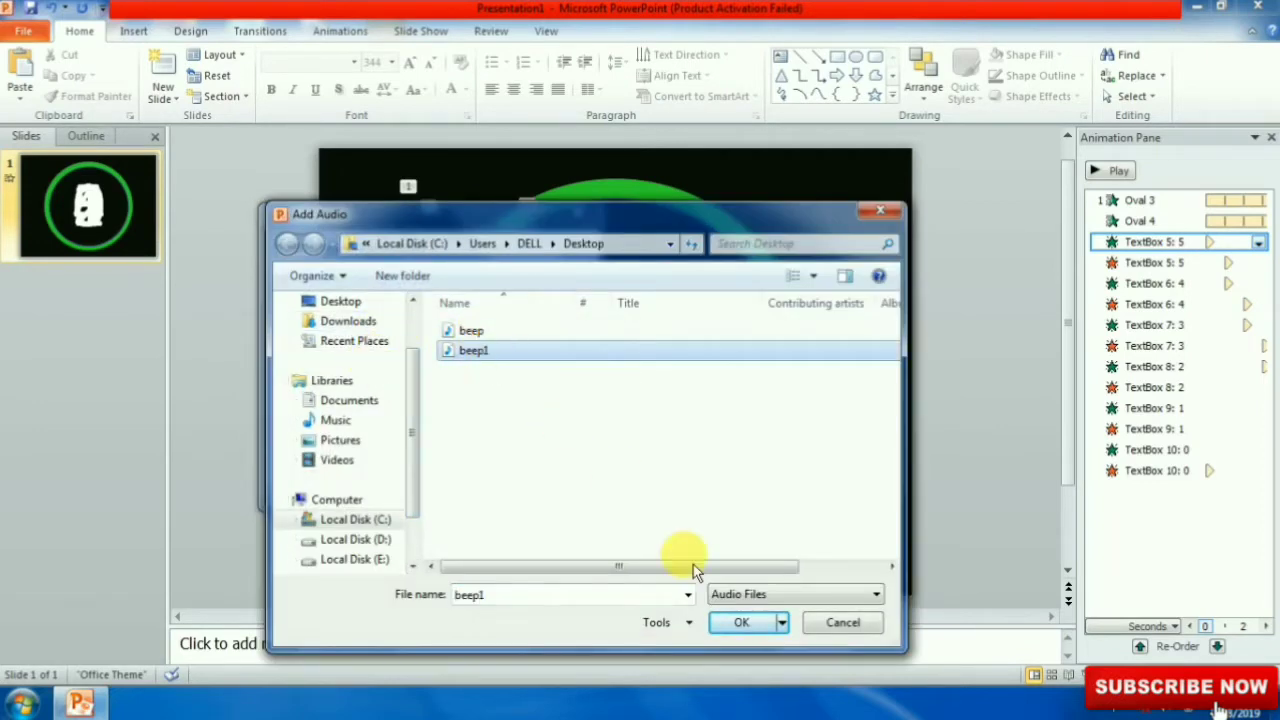
left_click(748, 623)
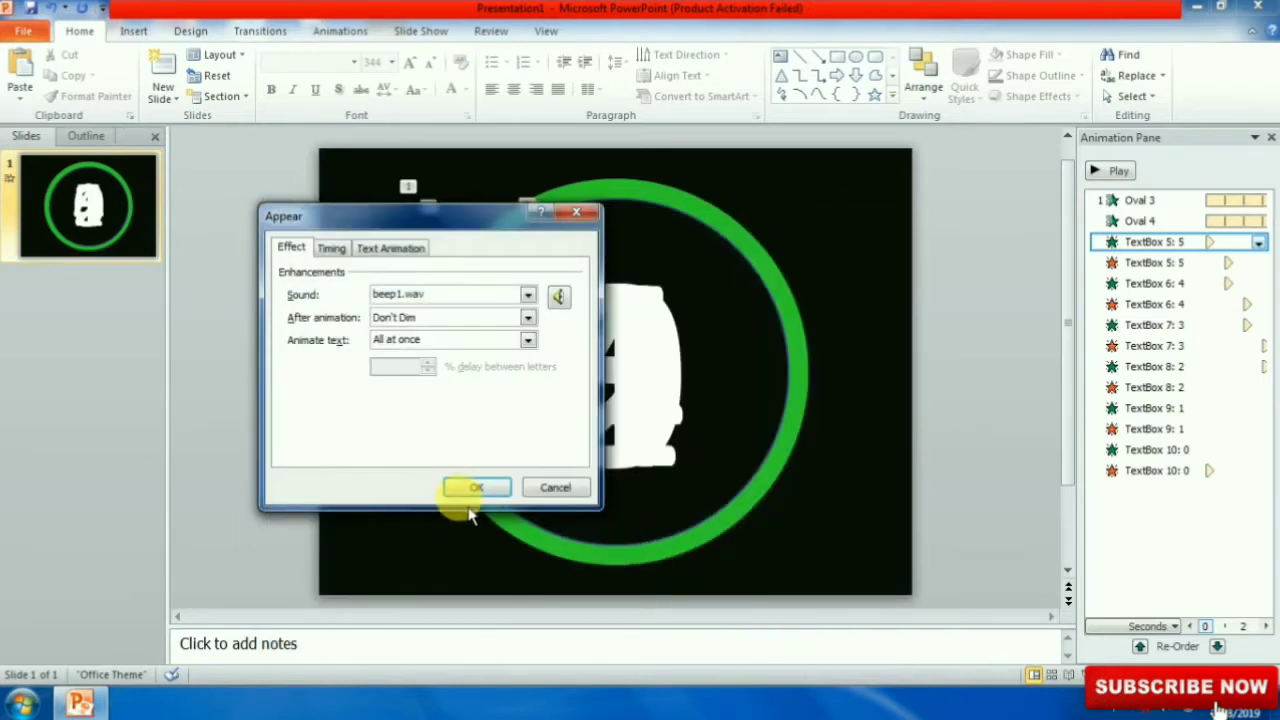
left_click(478, 488)
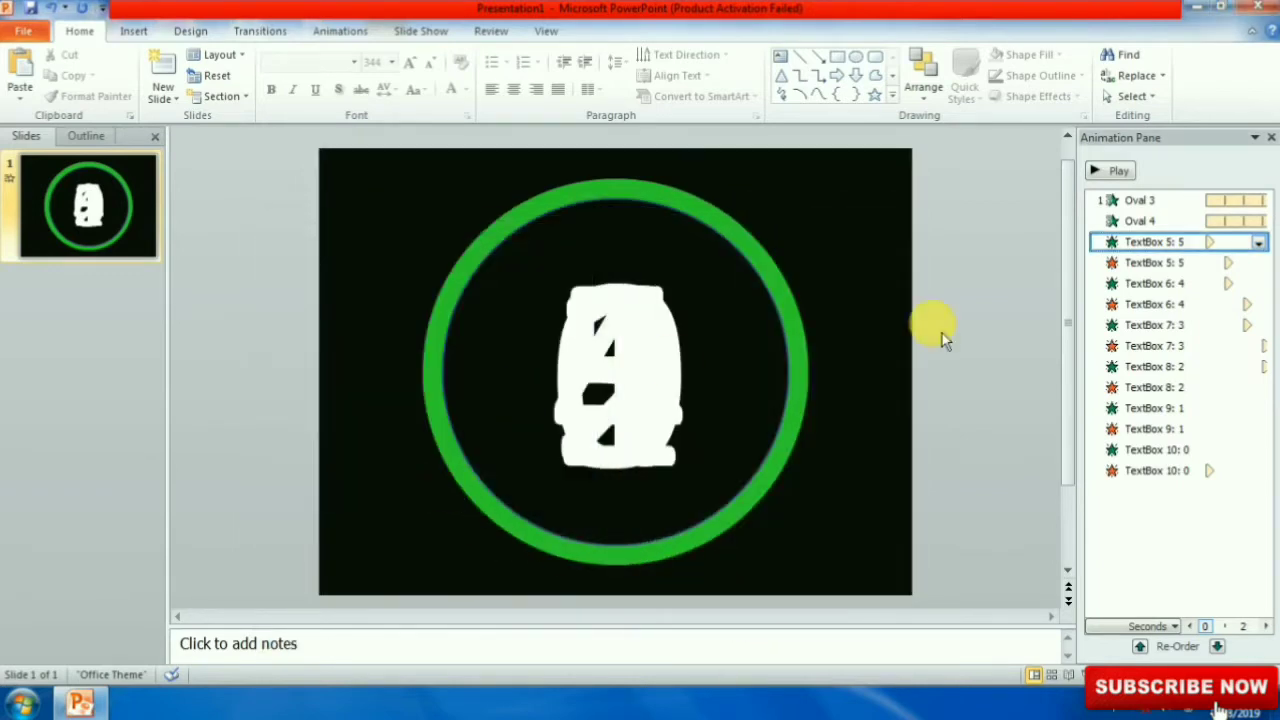
Step: Set the sound of the number 4 text box's Appear animation to beep1.wav
left_click(1170, 285)
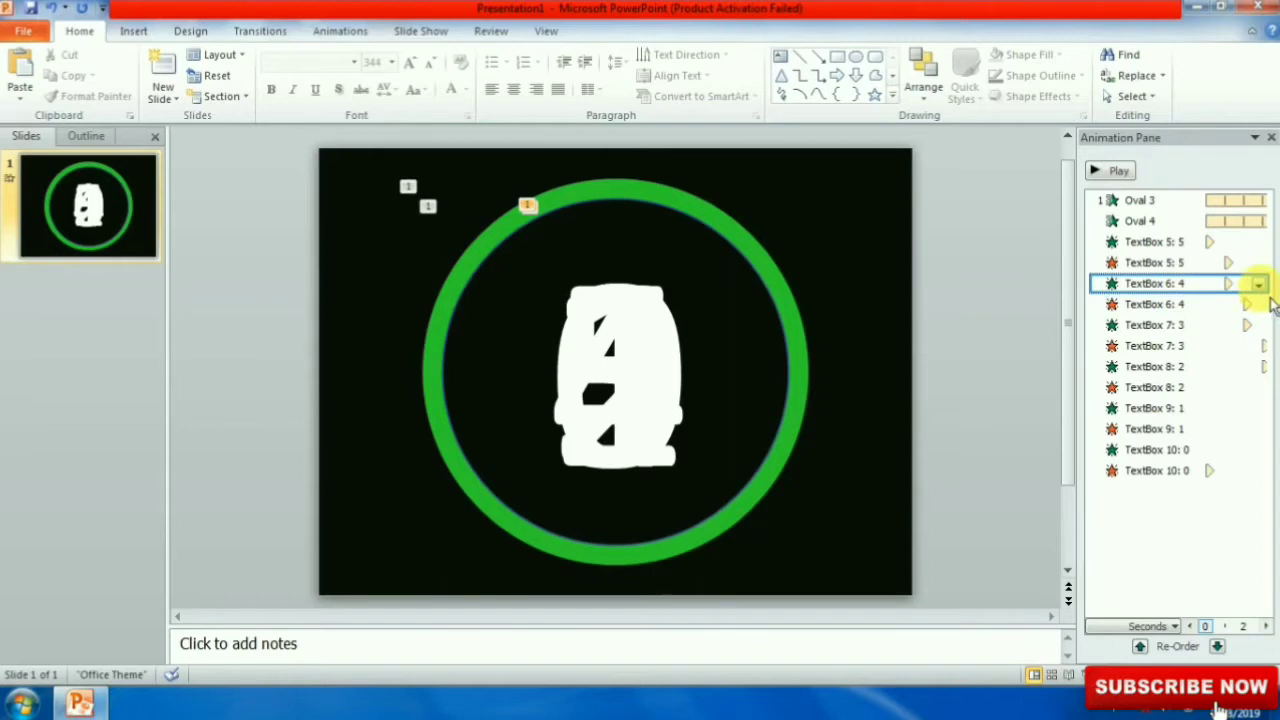
left_click(1258, 284)
left_click(1160, 369)
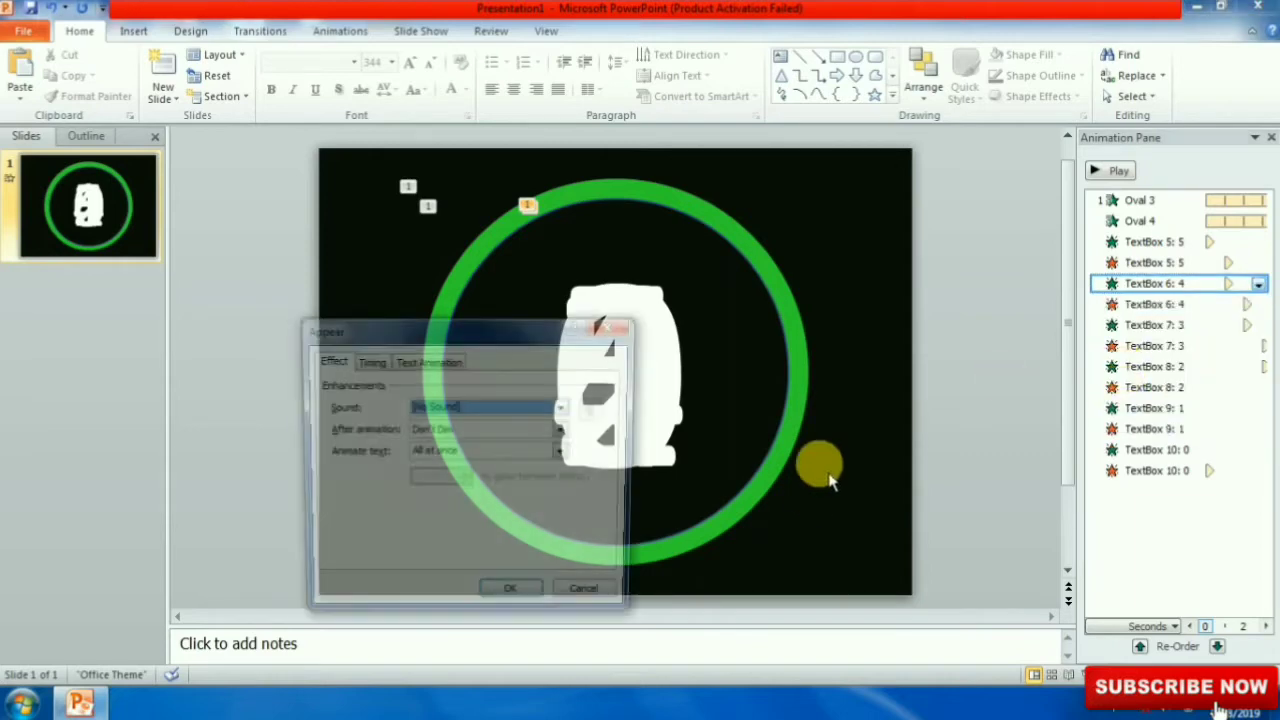
left_click(564, 407)
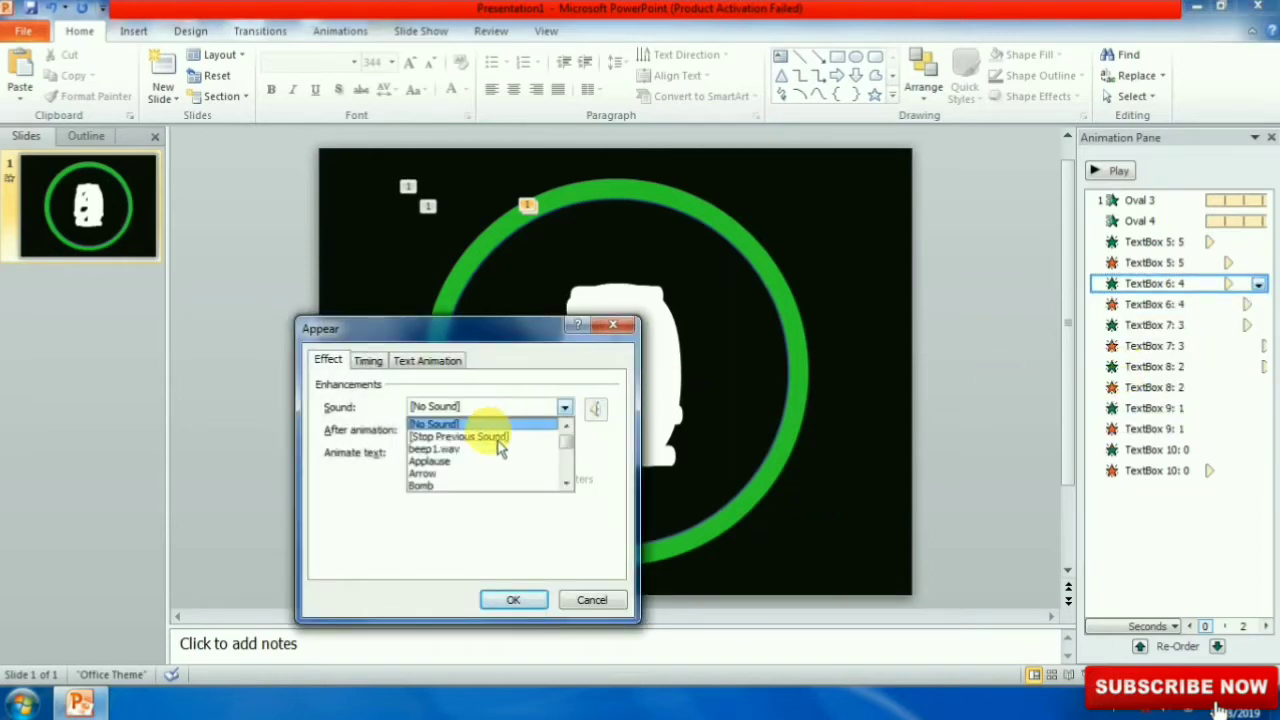
left_click(434, 449)
left_click(503, 600)
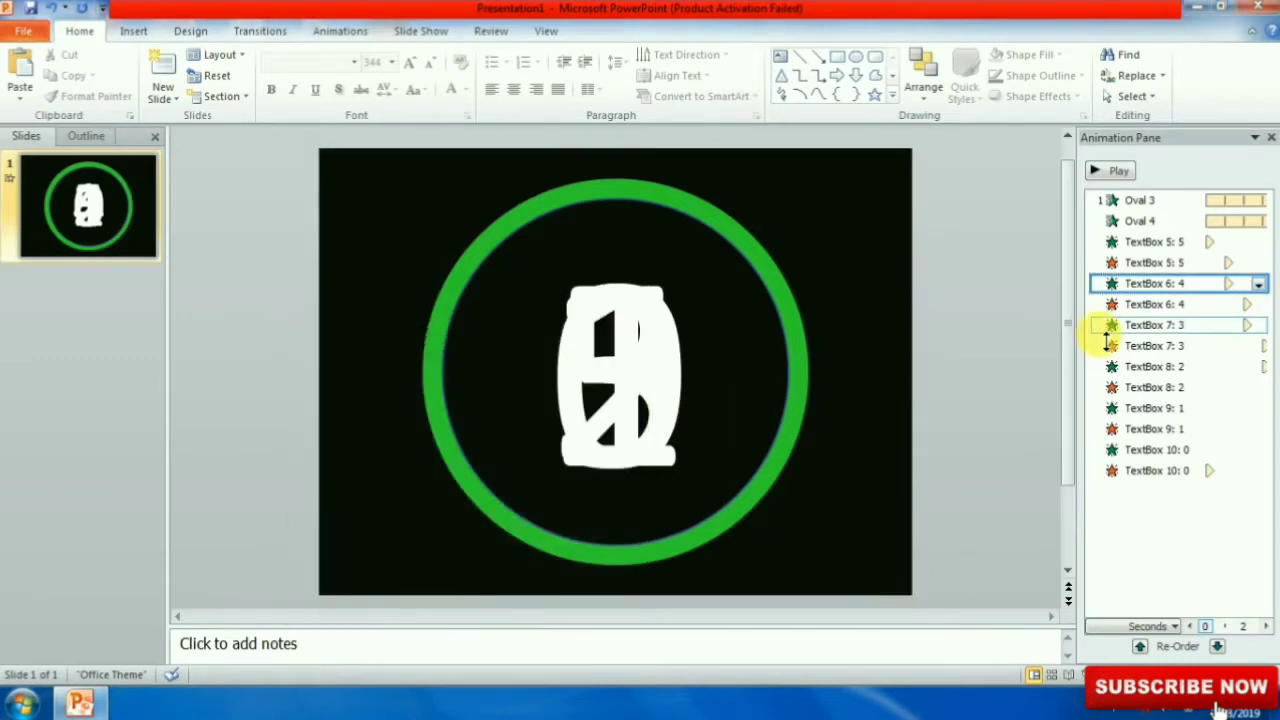
Step: Set the sound of the number 3 text box's Appear animation to beep1.wav
left_click(1125, 325)
left_click(1258, 325)
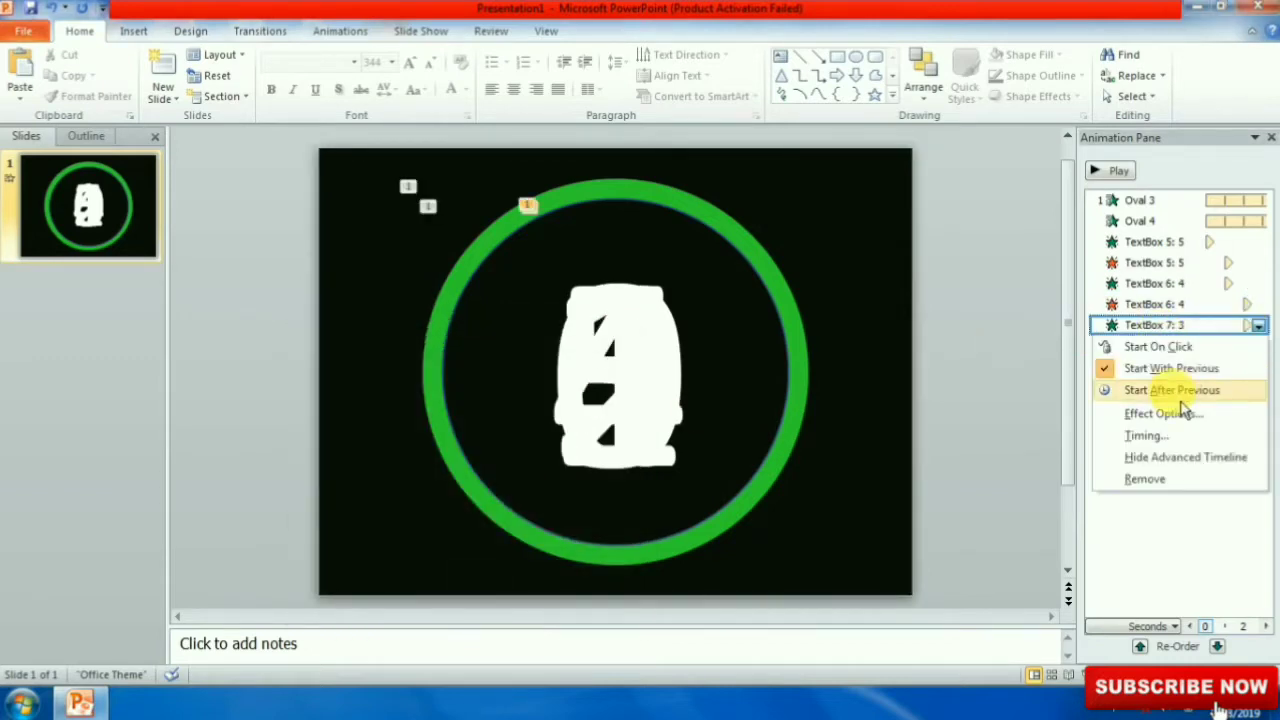
left_click(1170, 413)
left_click(564, 407)
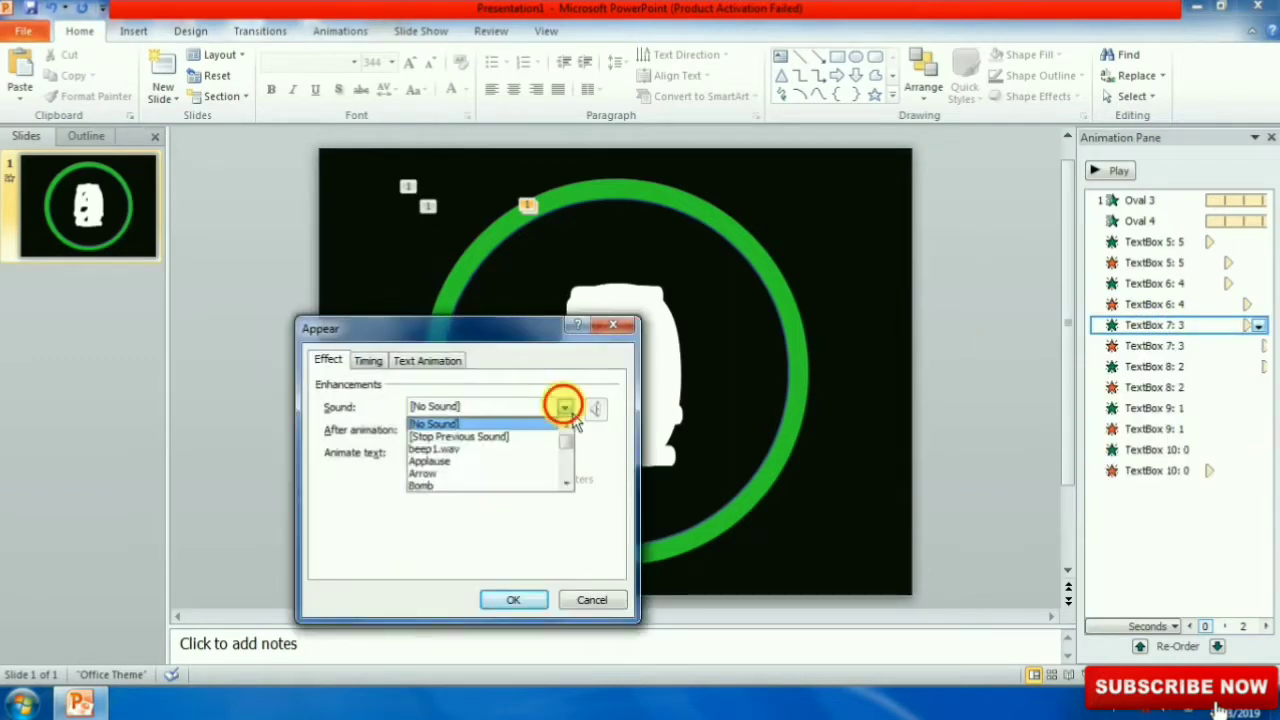
left_click(434, 449)
left_click(513, 600)
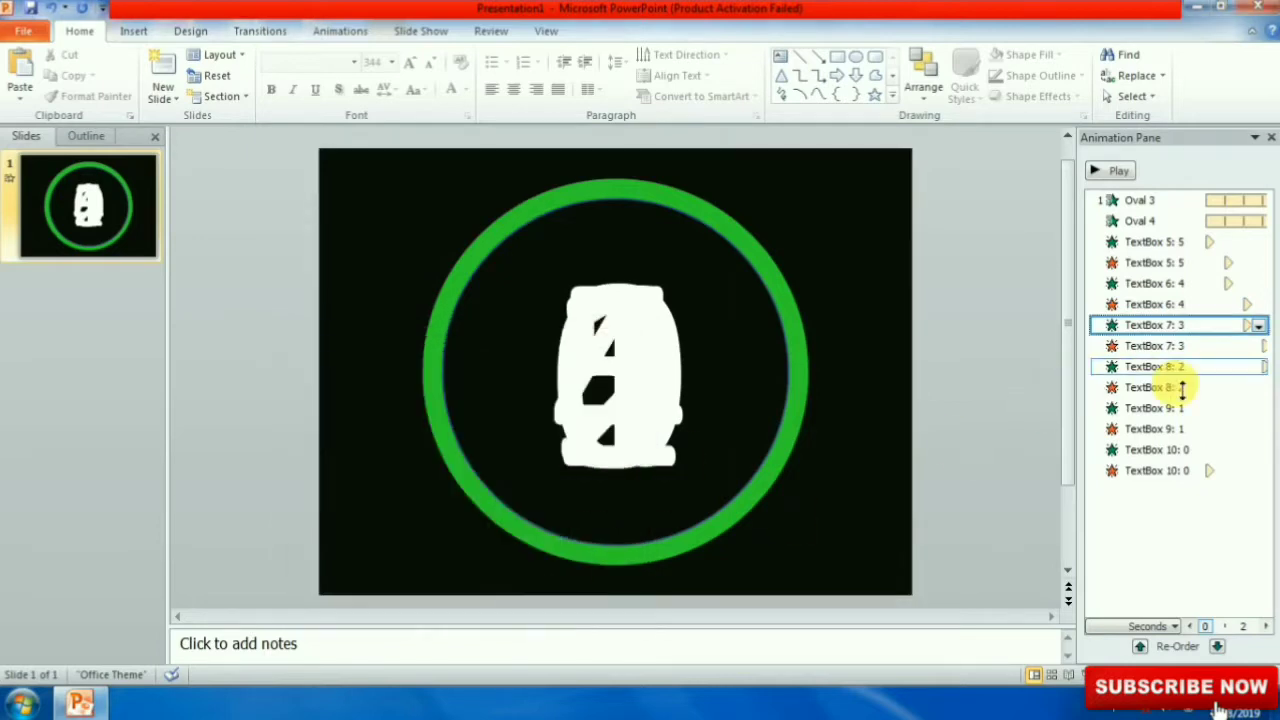
Step: Set the sound of the number 2 text box's Appear animation to beep1.wav
left_click(1170, 370)
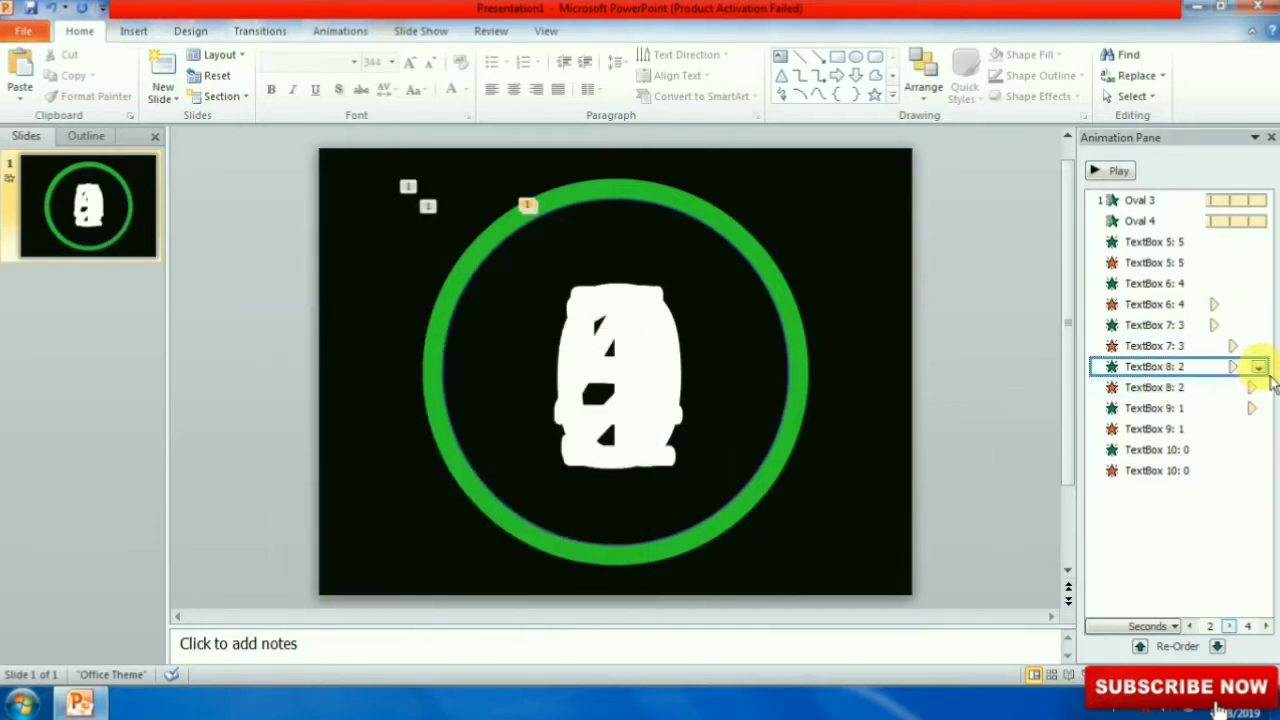
left_click(1258, 367)
left_click(1135, 454)
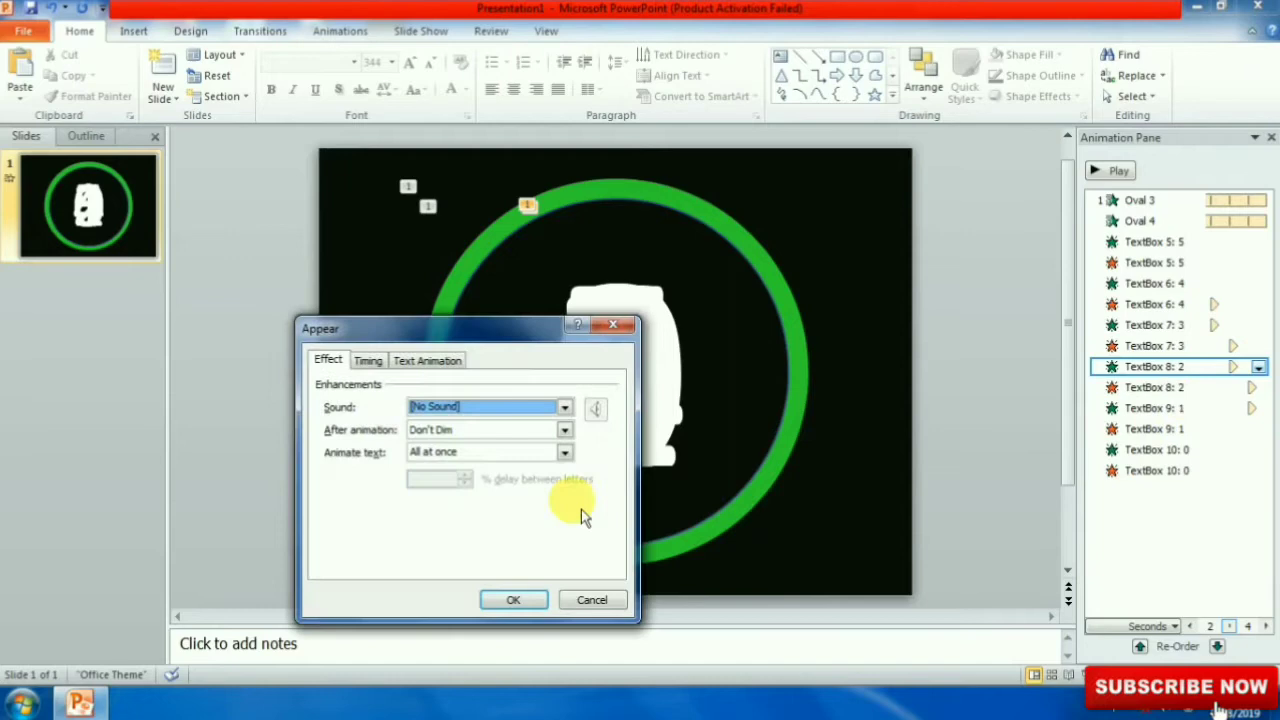
left_click(564, 407)
left_click(484, 449)
left_click(518, 599)
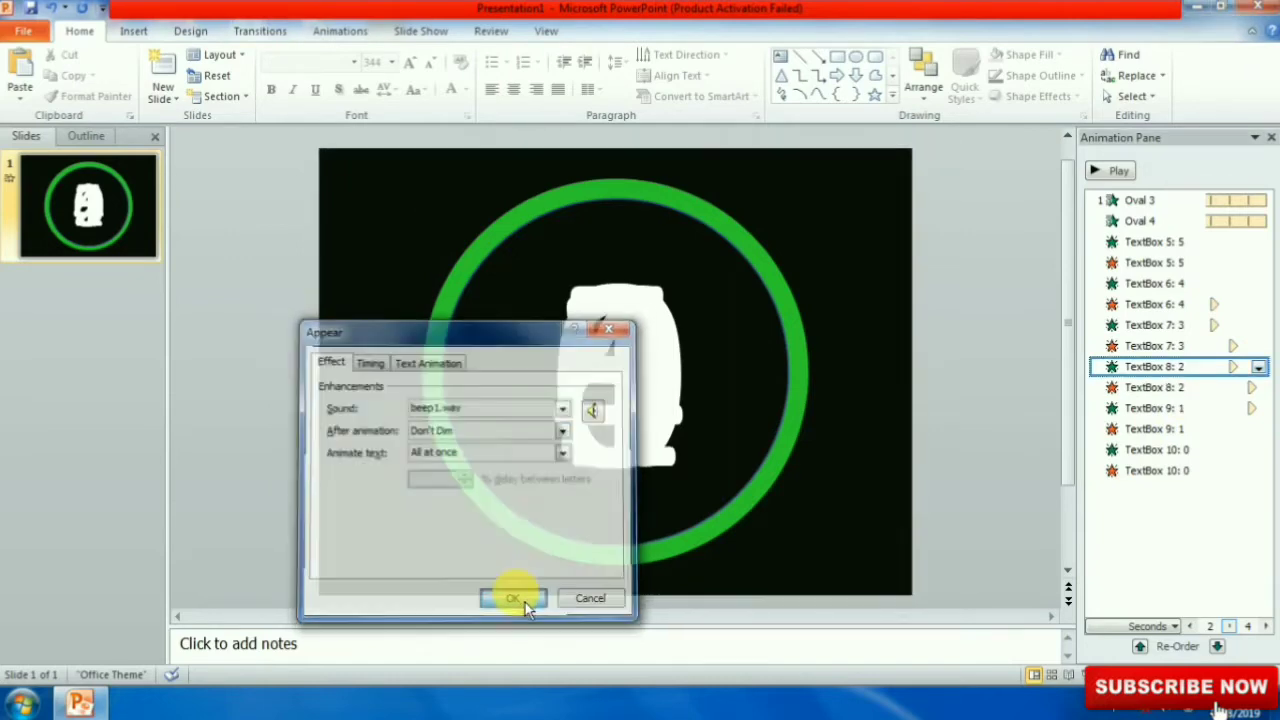
Step: Set the sound of the number 1 text box's Appear animation to beep1.wav
left_click(1145, 408)
left_click(1258, 408)
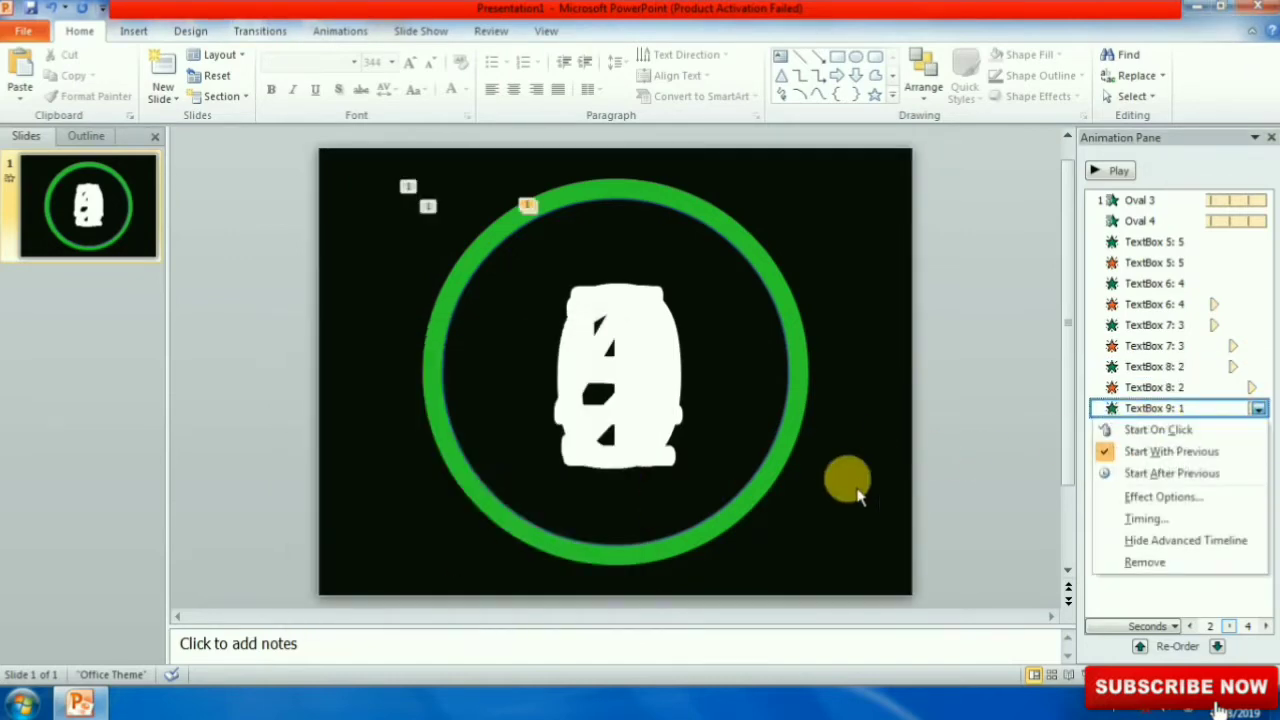
left_click(1135, 497)
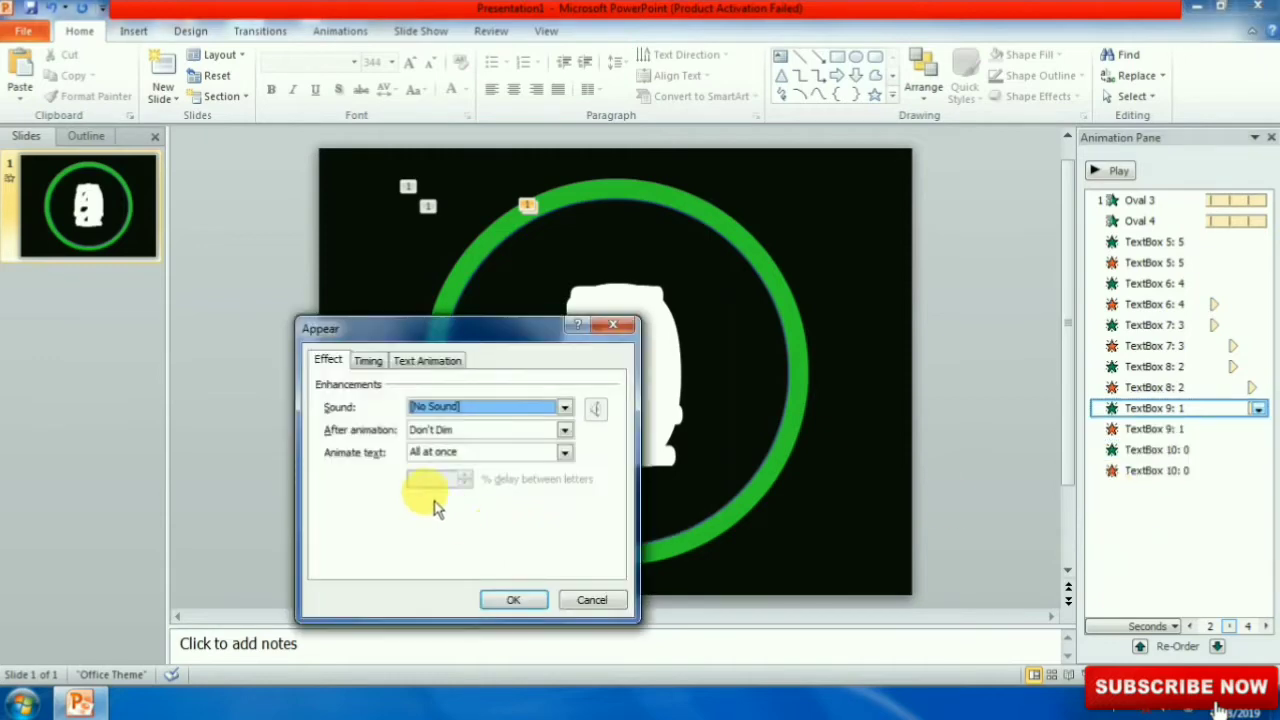
left_click(565, 408)
left_click(482, 449)
left_click(514, 600)
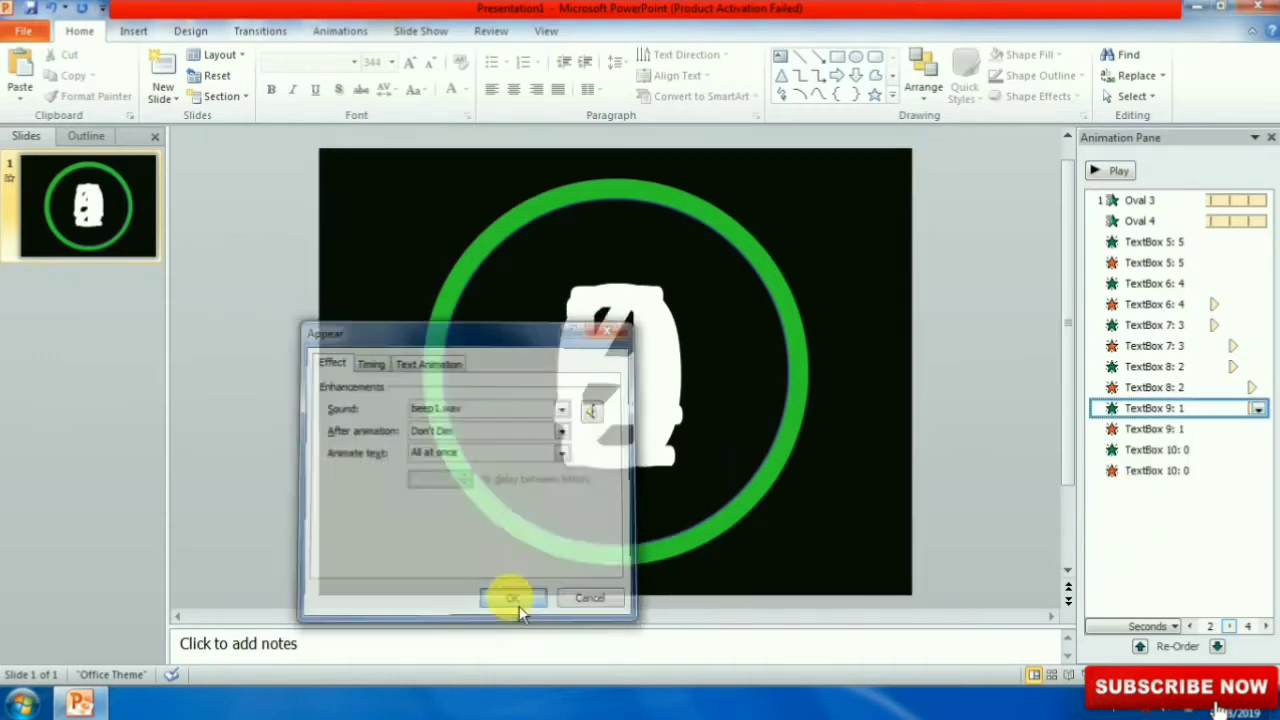
Step: Add the beep audio file from the Desktop as the number 0 text box's Appear sound, and play the slide's animations
left_click(1218, 450)
left_click(1258, 450)
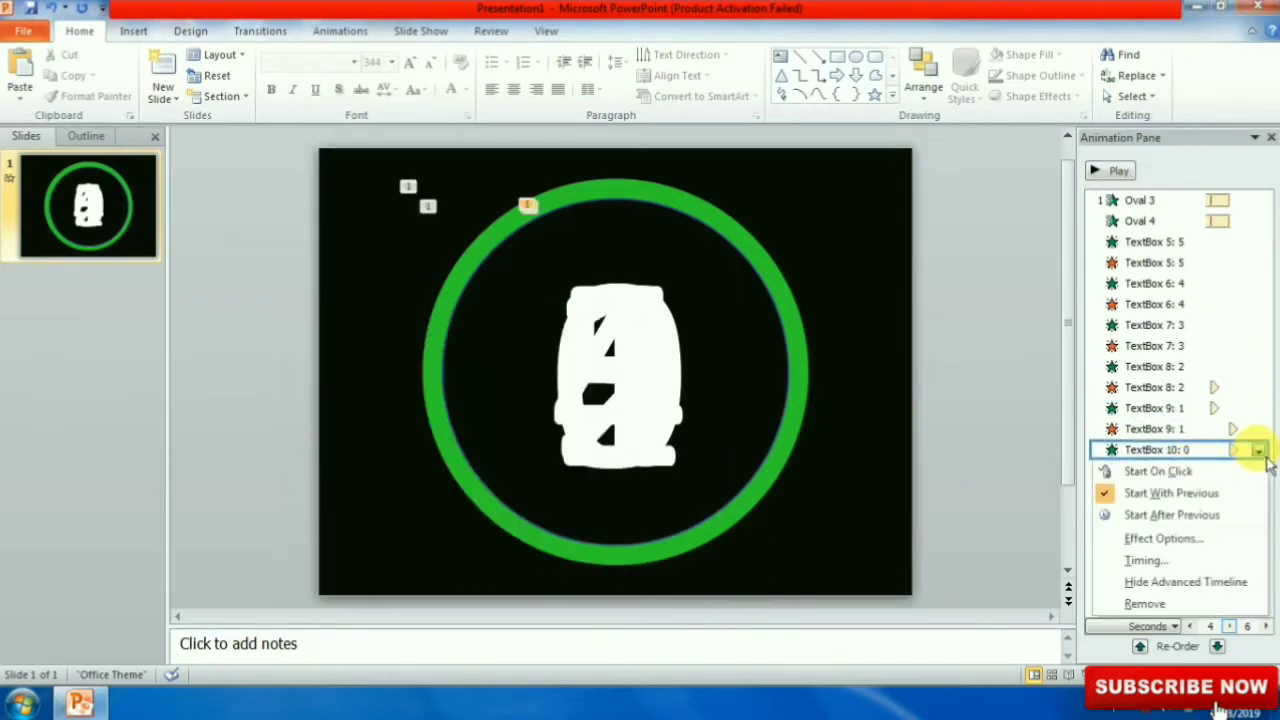
left_click(1150, 538)
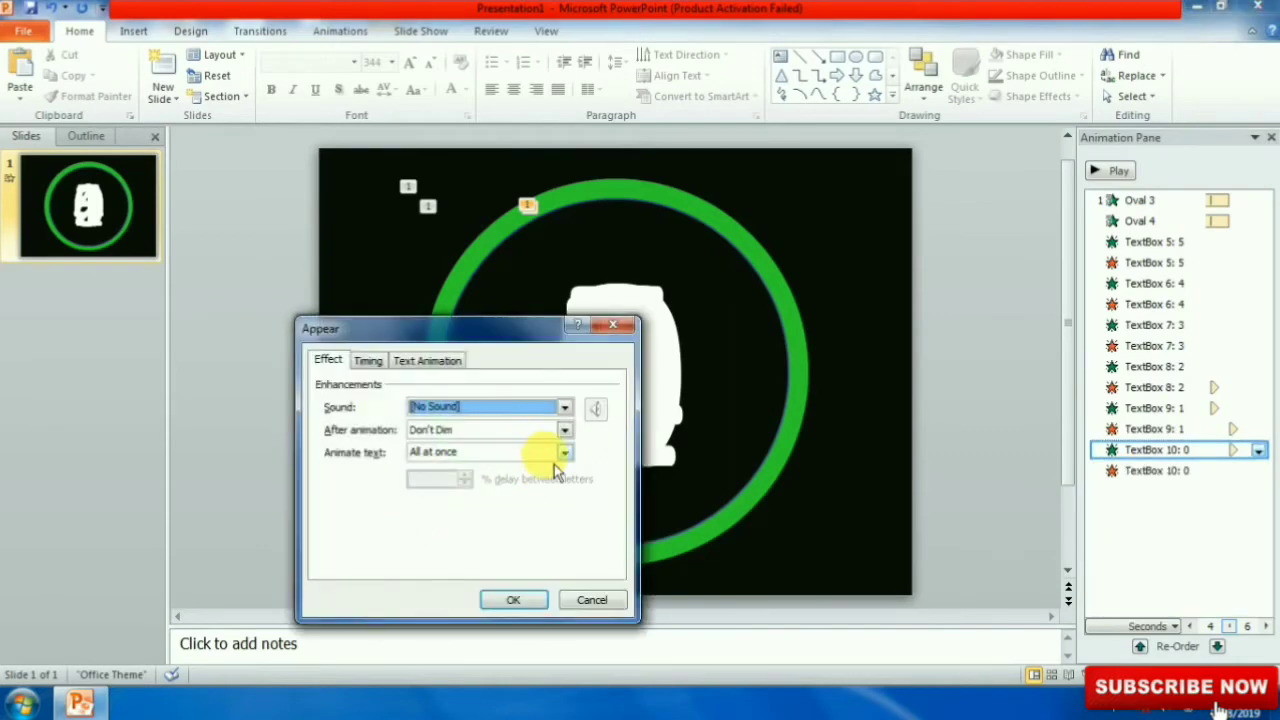
left_click(565, 407)
scroll(491, 486, "down", 5)
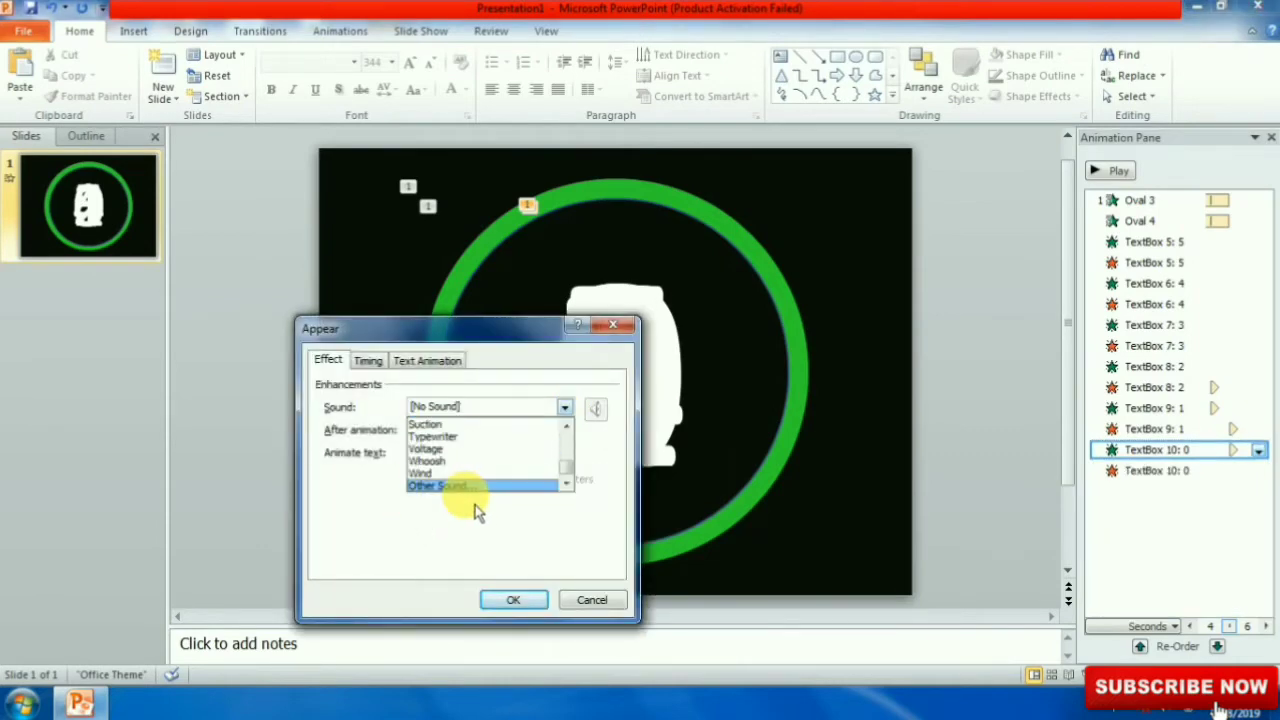
left_click(472, 486)
left_click(526, 331)
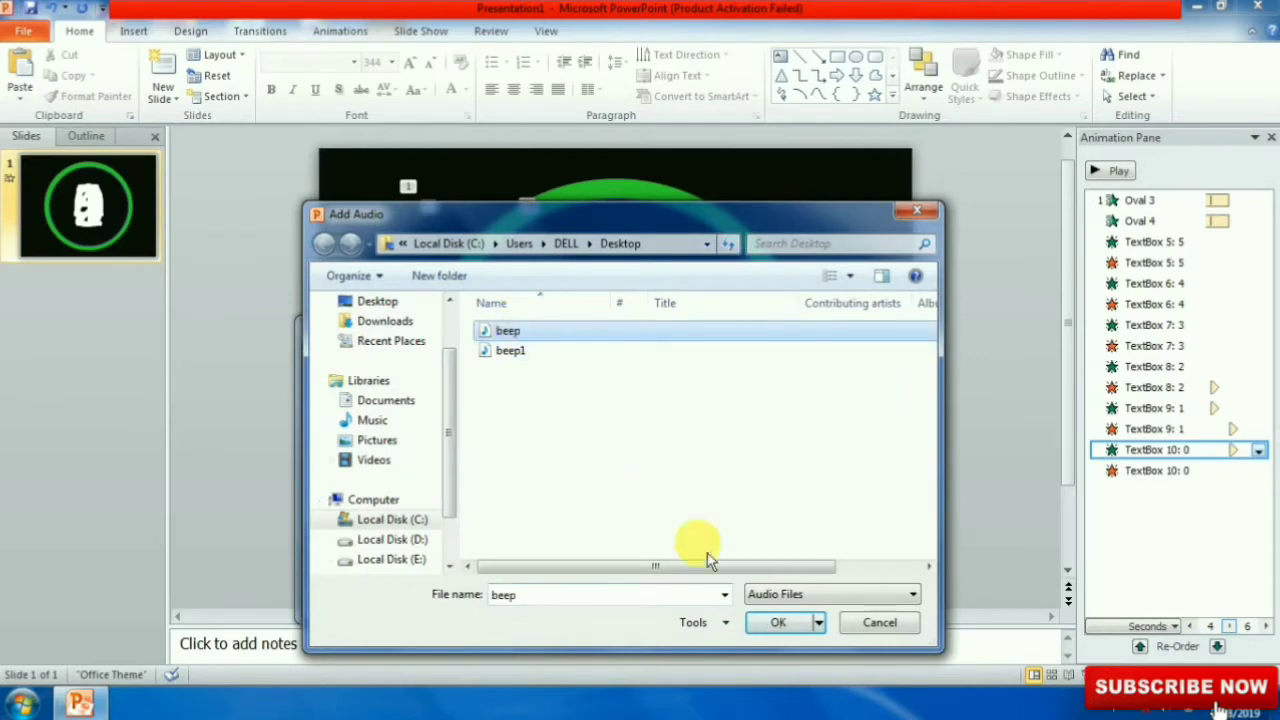
left_click(780, 624)
left_click(513, 600)
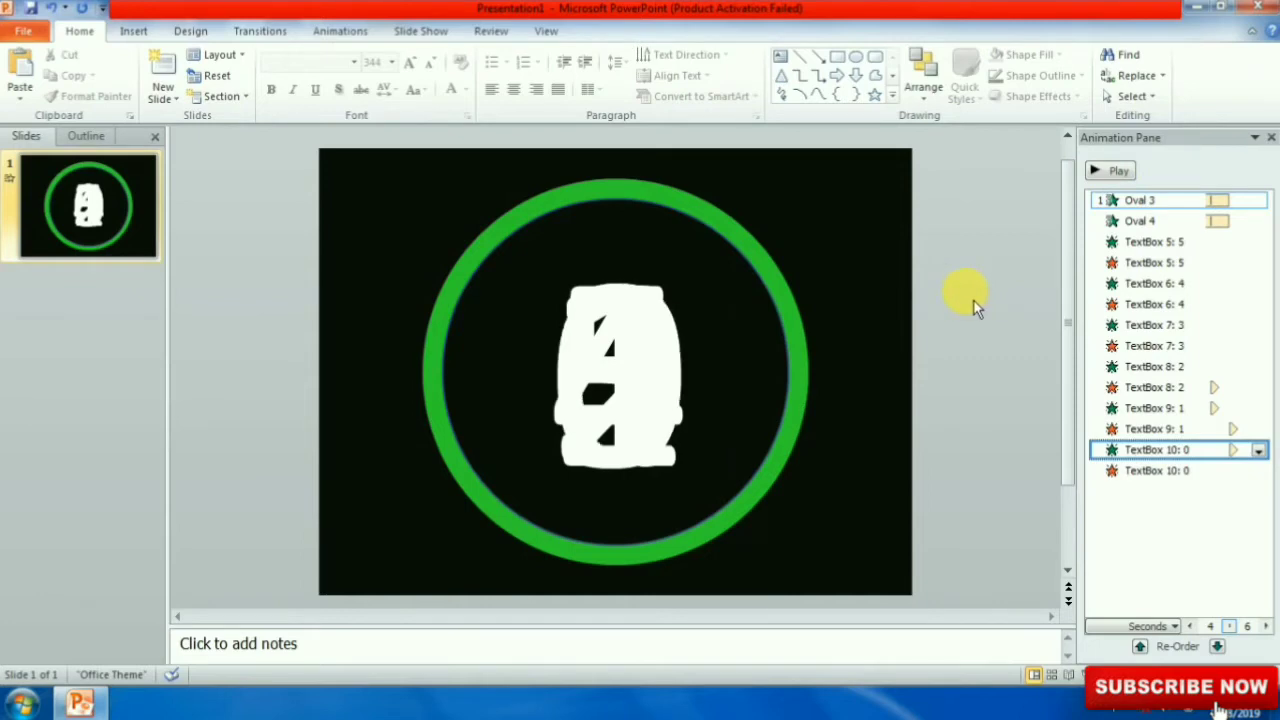
left_click(1116, 171)
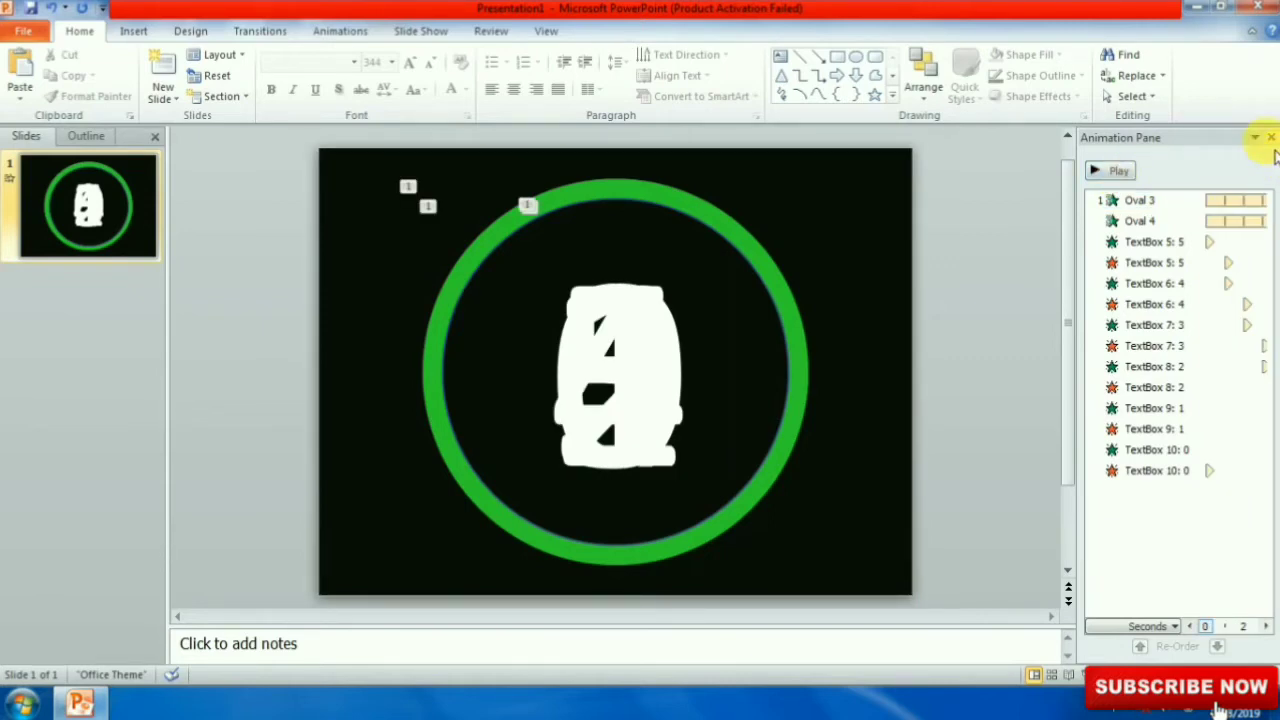
Step: Close the Animation Pane and export the presentation to the Desktop as a Windows Media Video named p1
left_click(1270, 137)
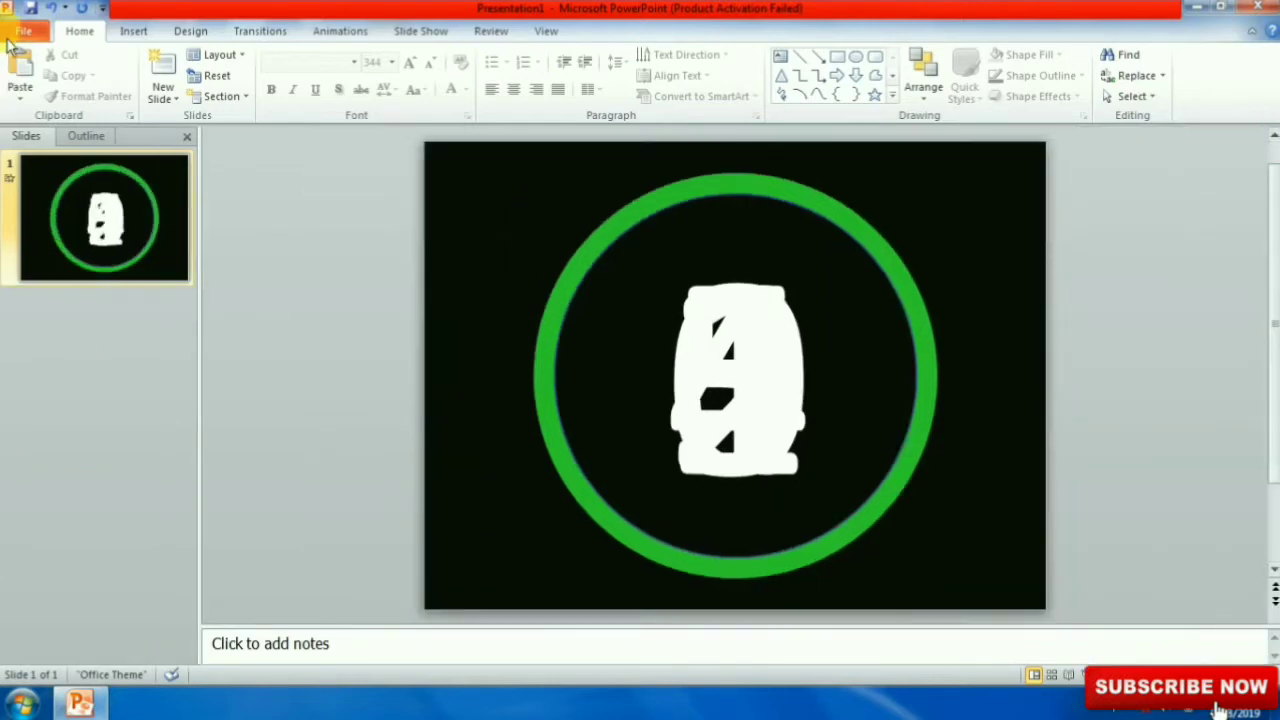
left_click(45, 36)
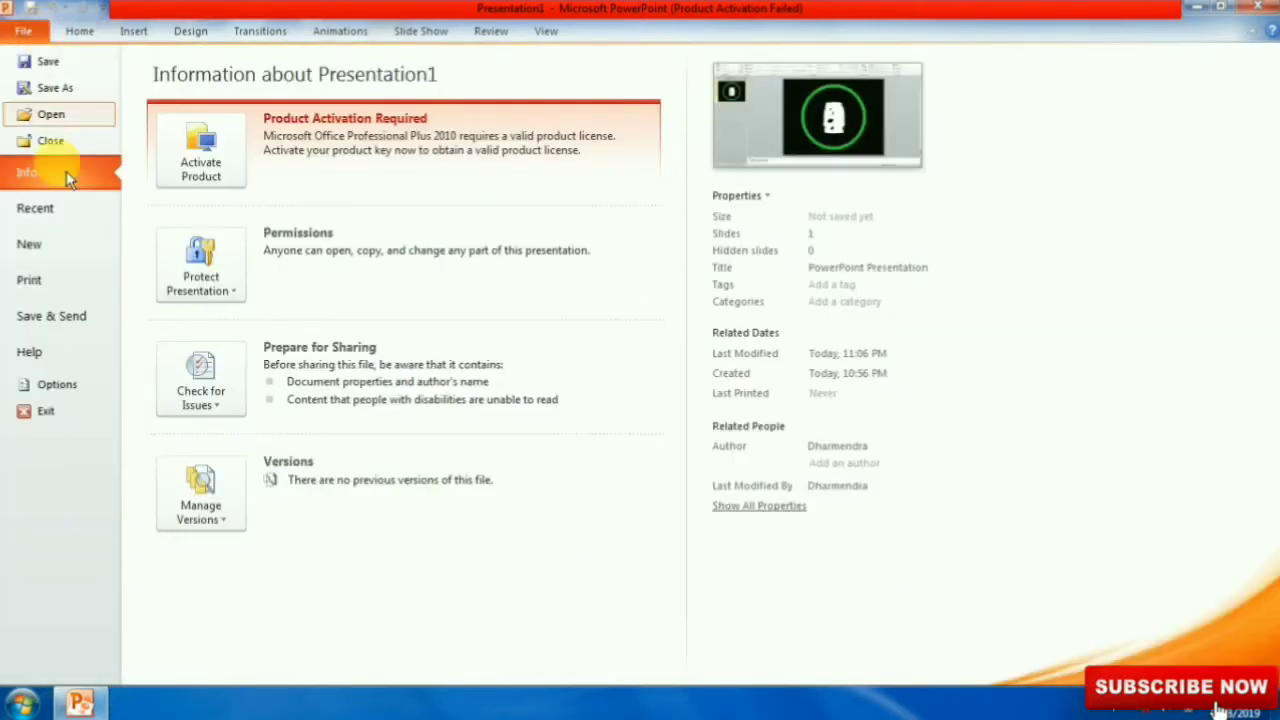
left_click(63, 326)
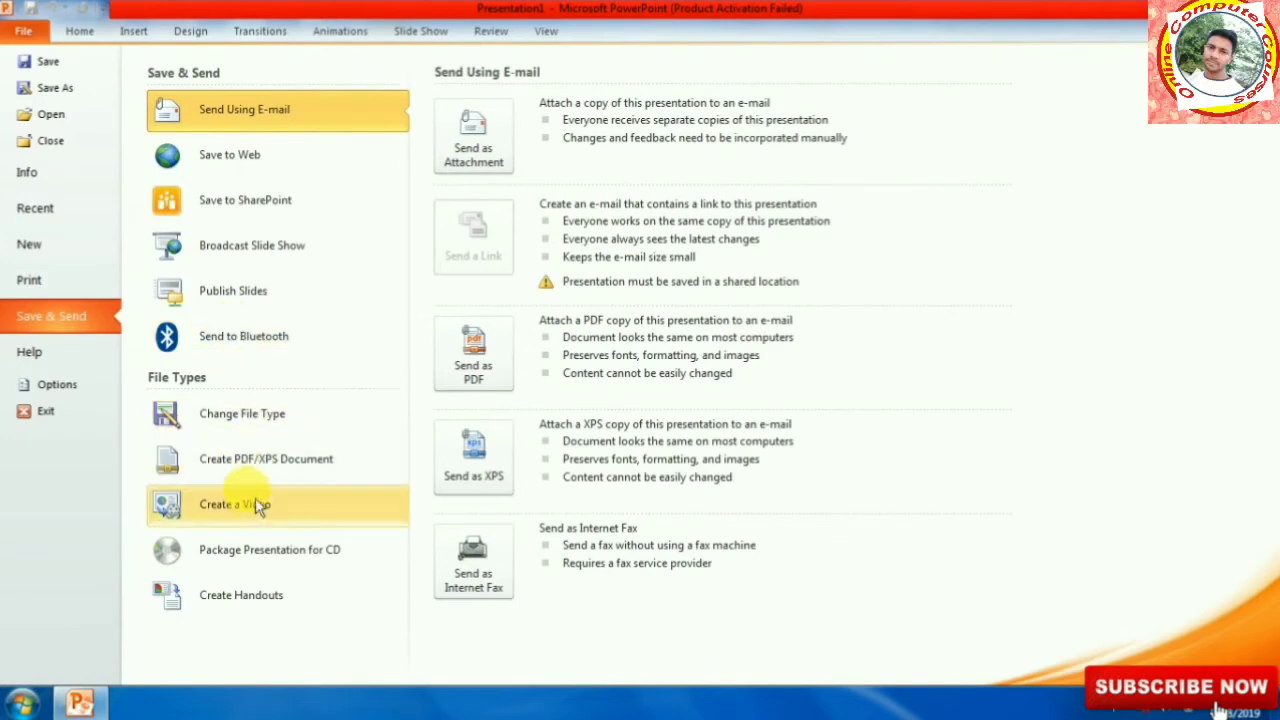
left_click(224, 527)
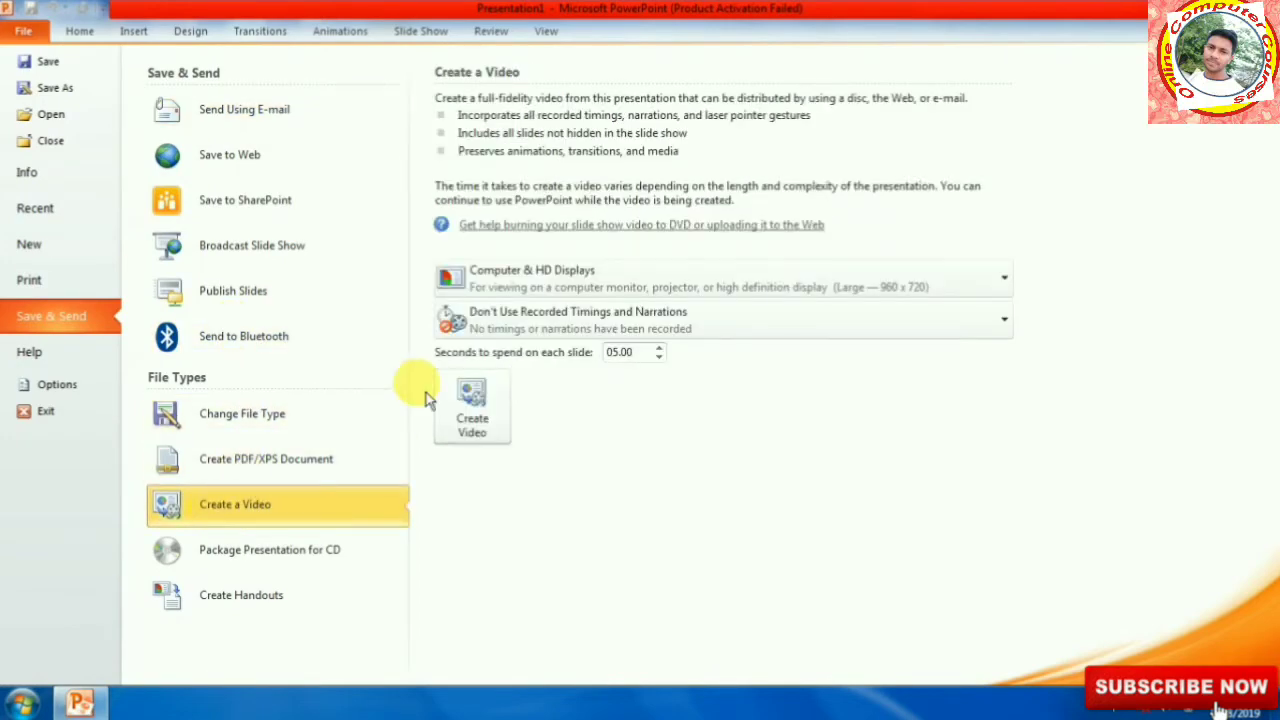
left_click(473, 430)
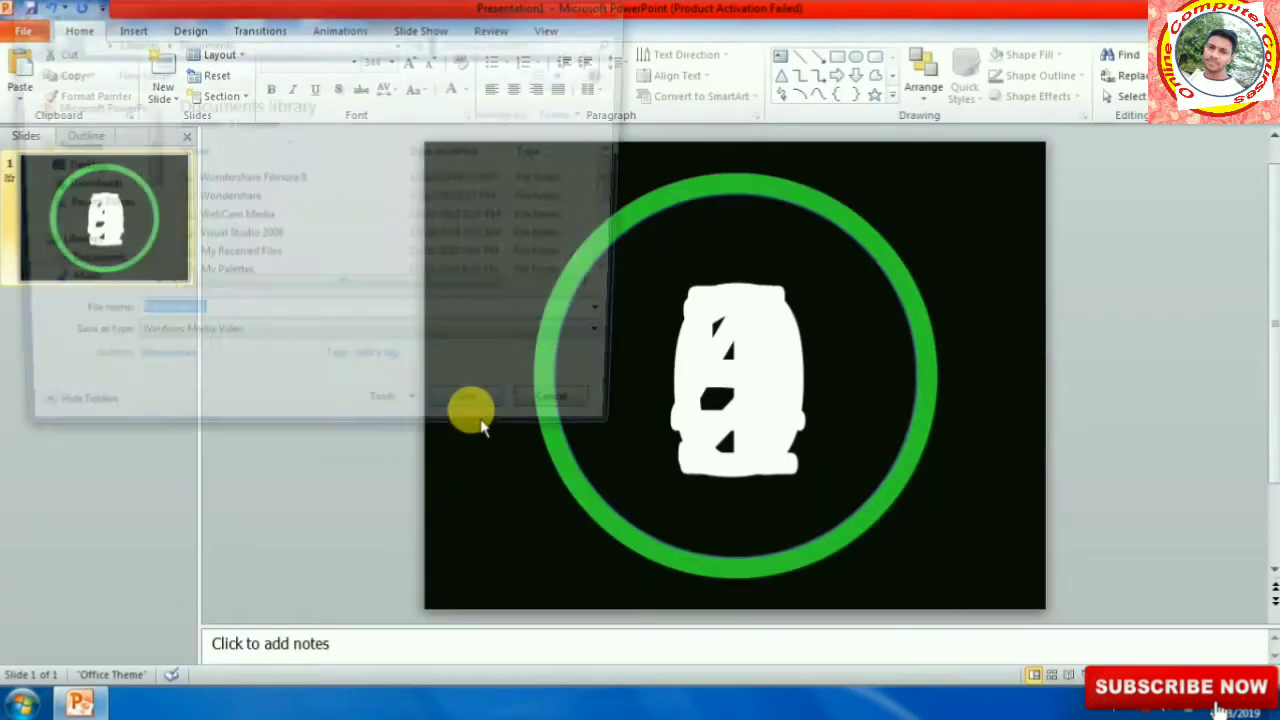
left_click(78, 167)
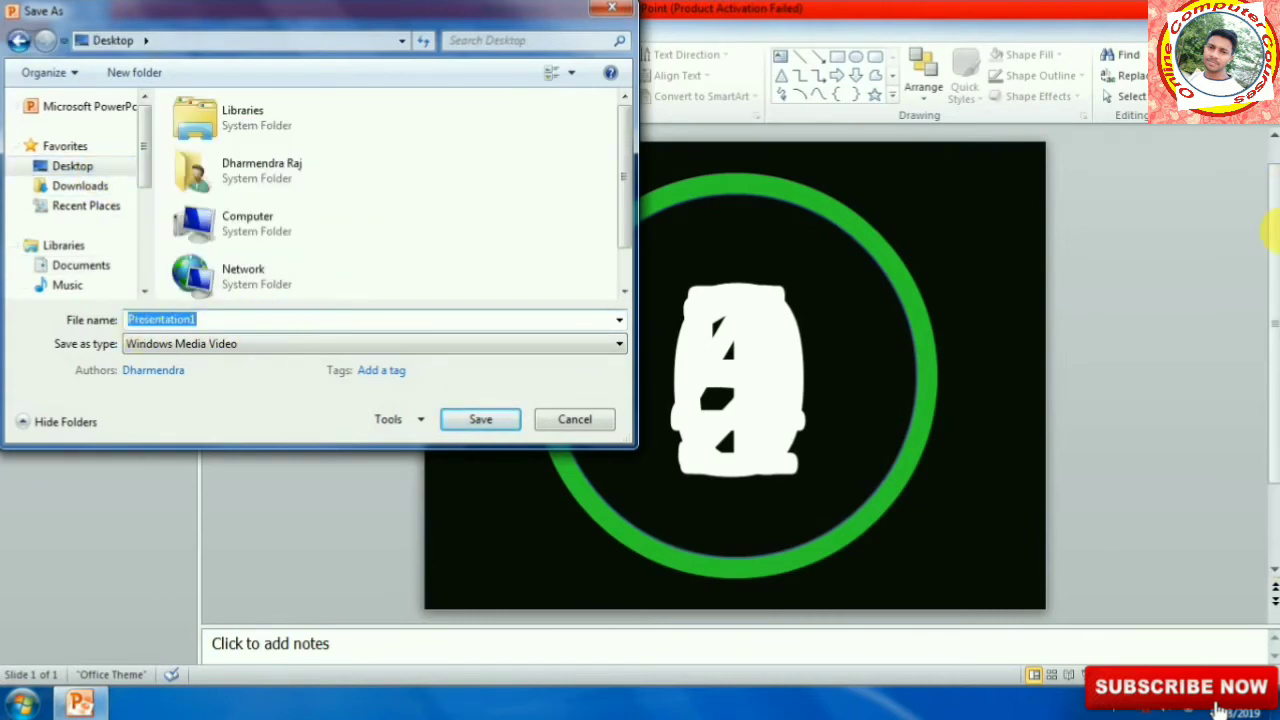
type("p")
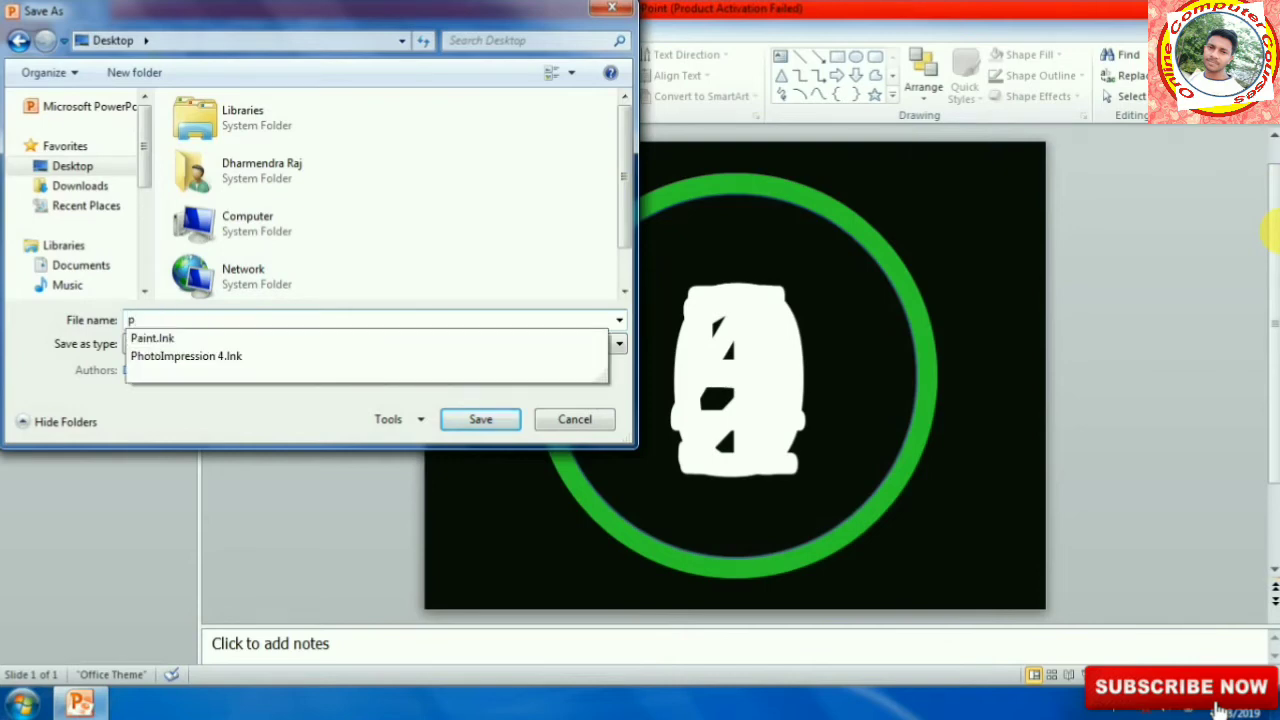
type("1")
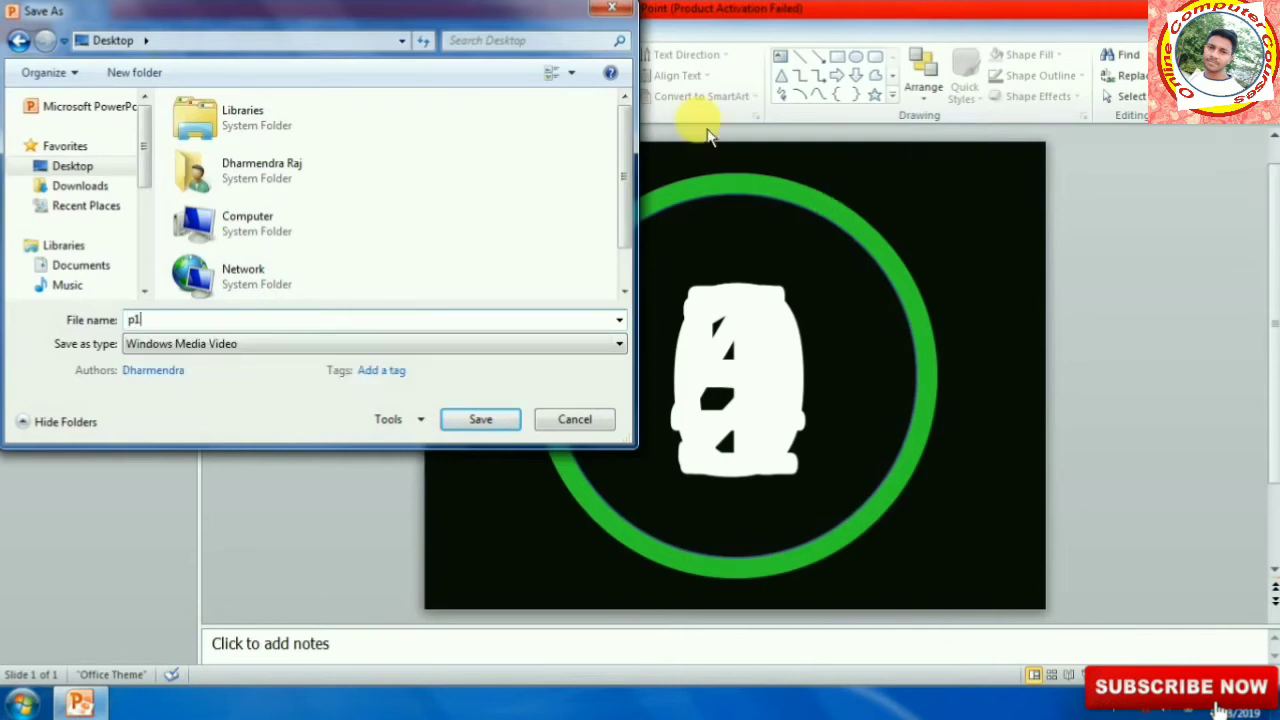
left_click(484, 424)
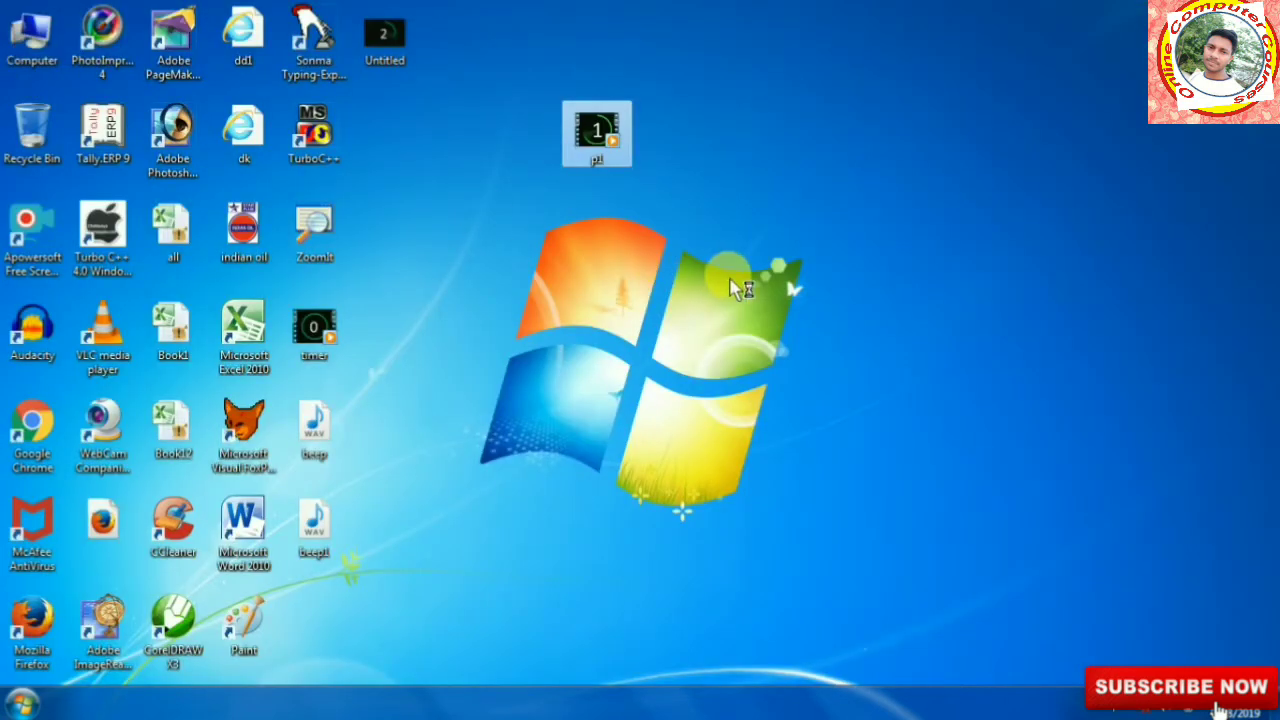
Step: Open the time presentation from Local Disk (D:) and dismiss the activation and error dialogs
key("super+e")
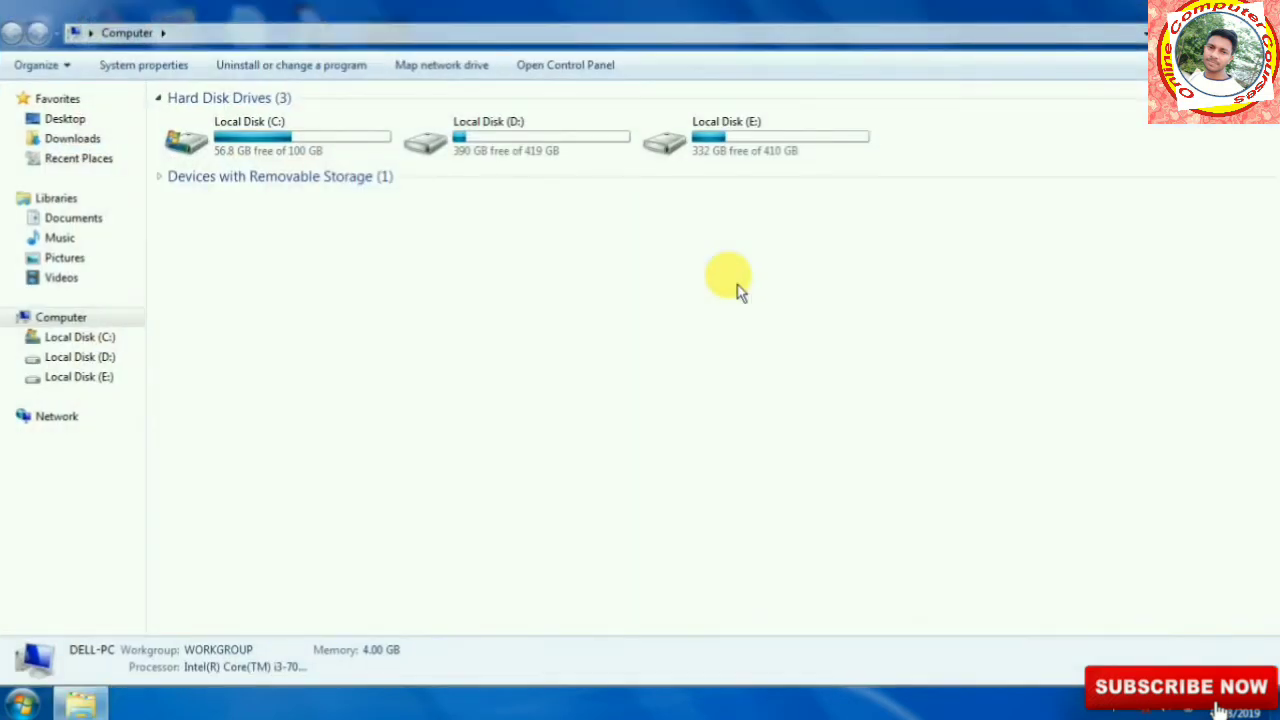
double_click(480, 152)
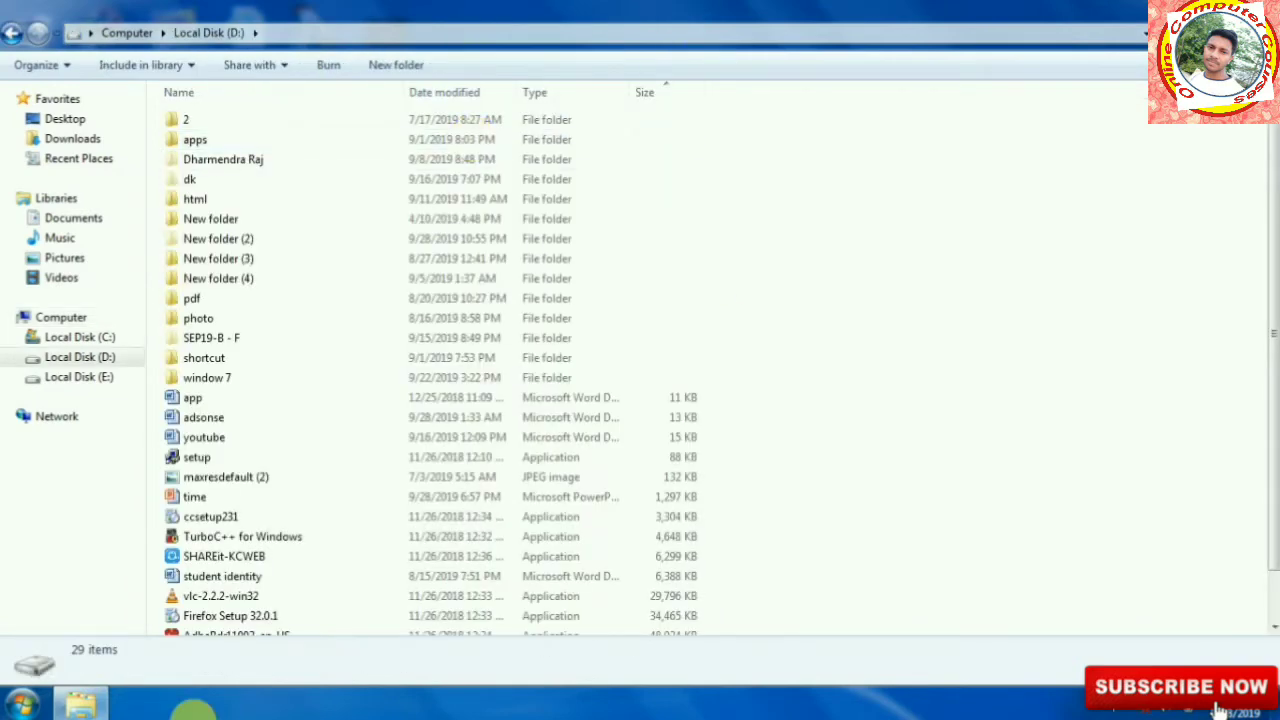
left_click(211, 503)
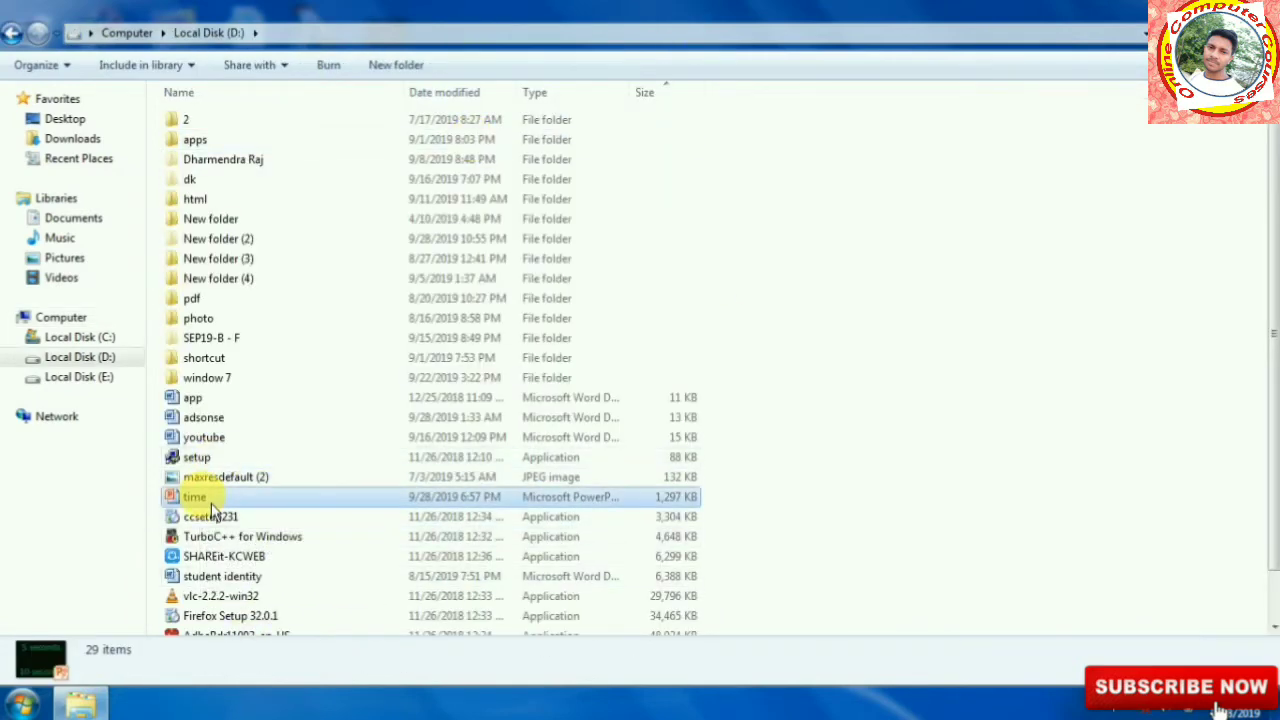
double_click(211, 503)
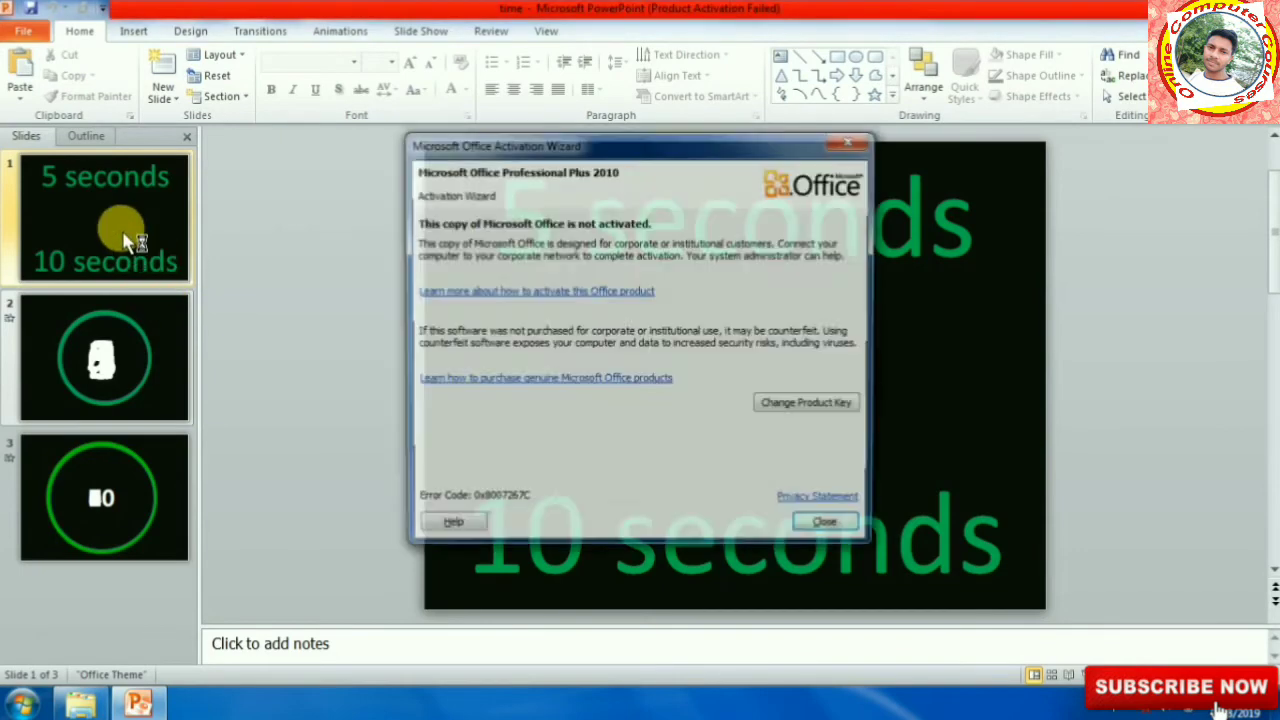
left_click(828, 523)
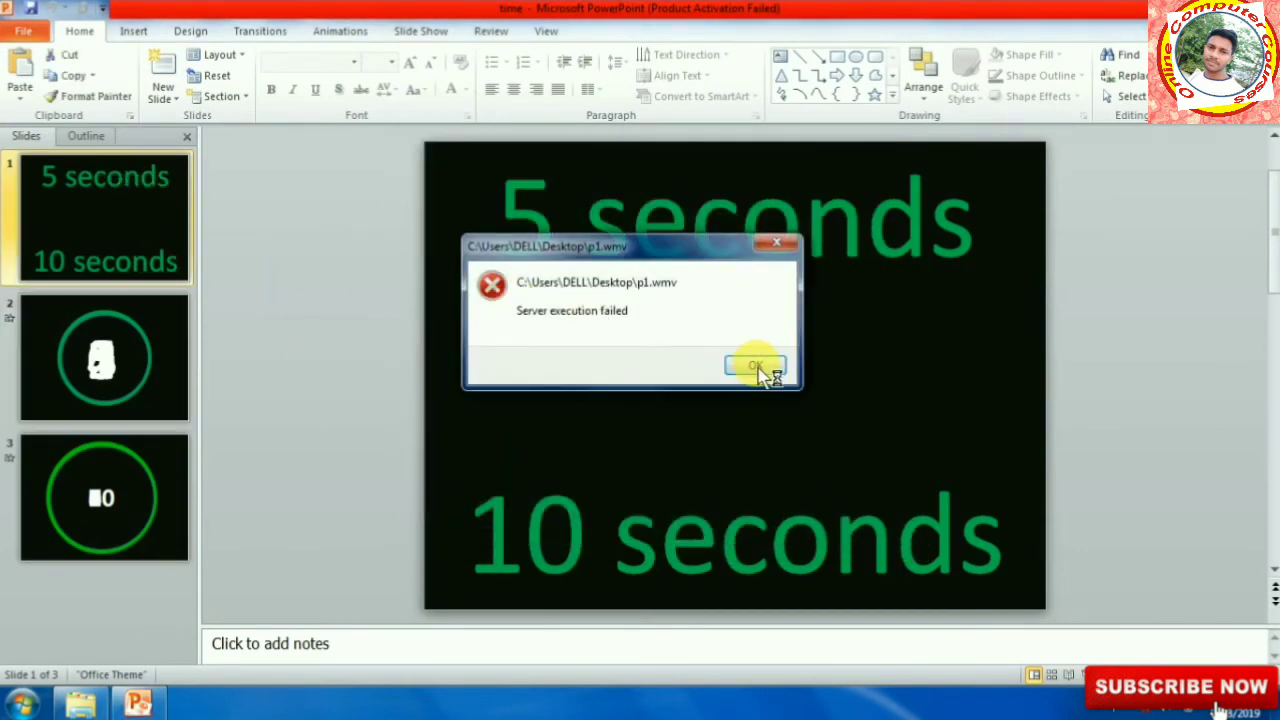
left_click(757, 368)
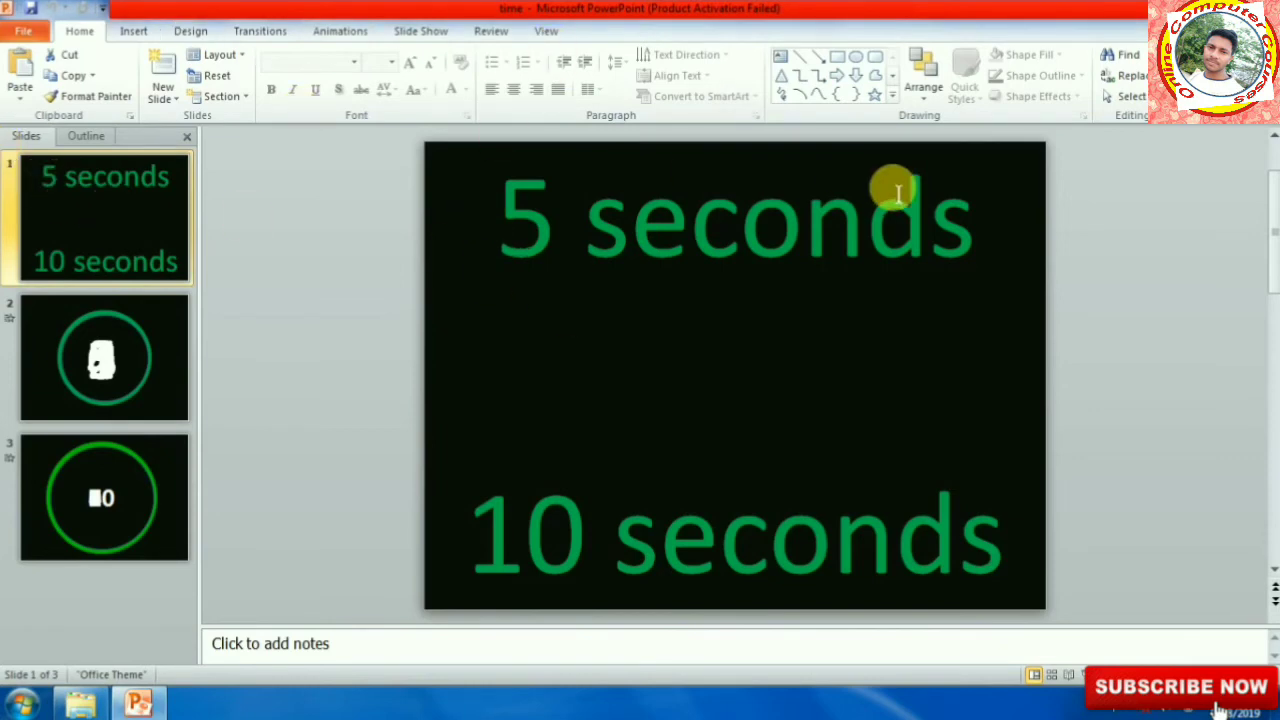
Step: Run the slide show from the first slide and start the 5 seconds countdown from its link
key("F5")
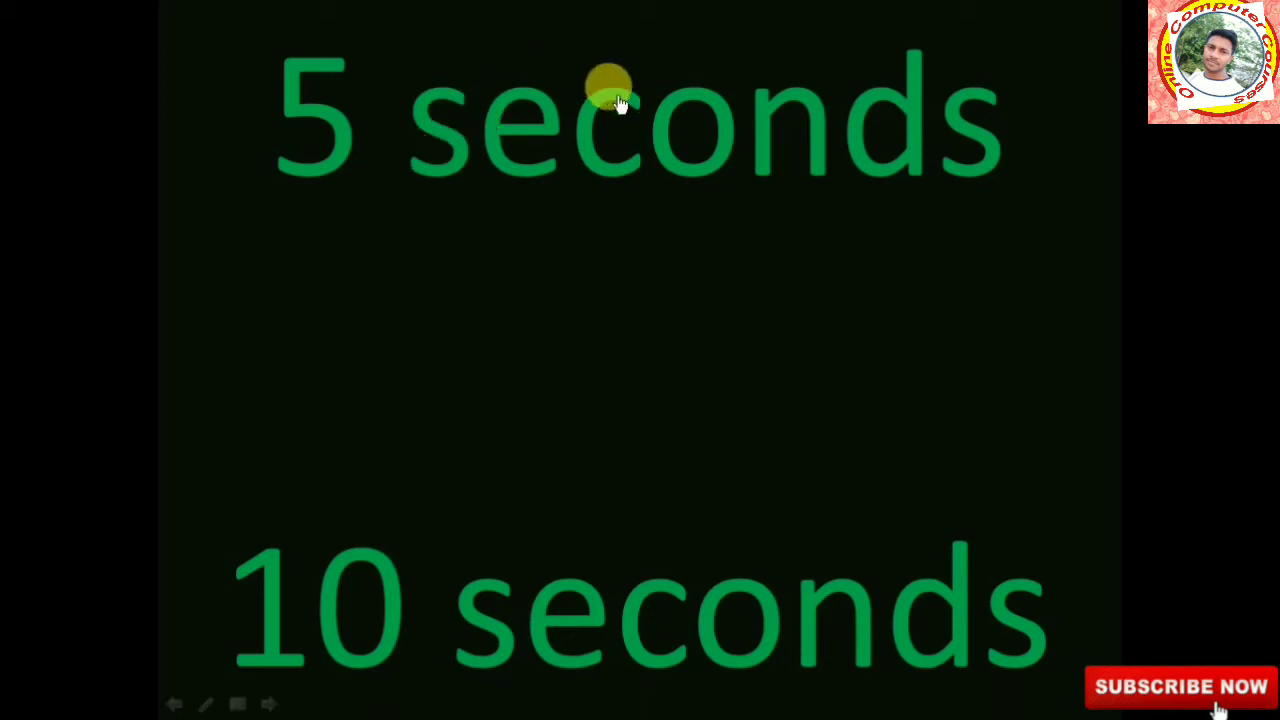
left_click(638, 143)
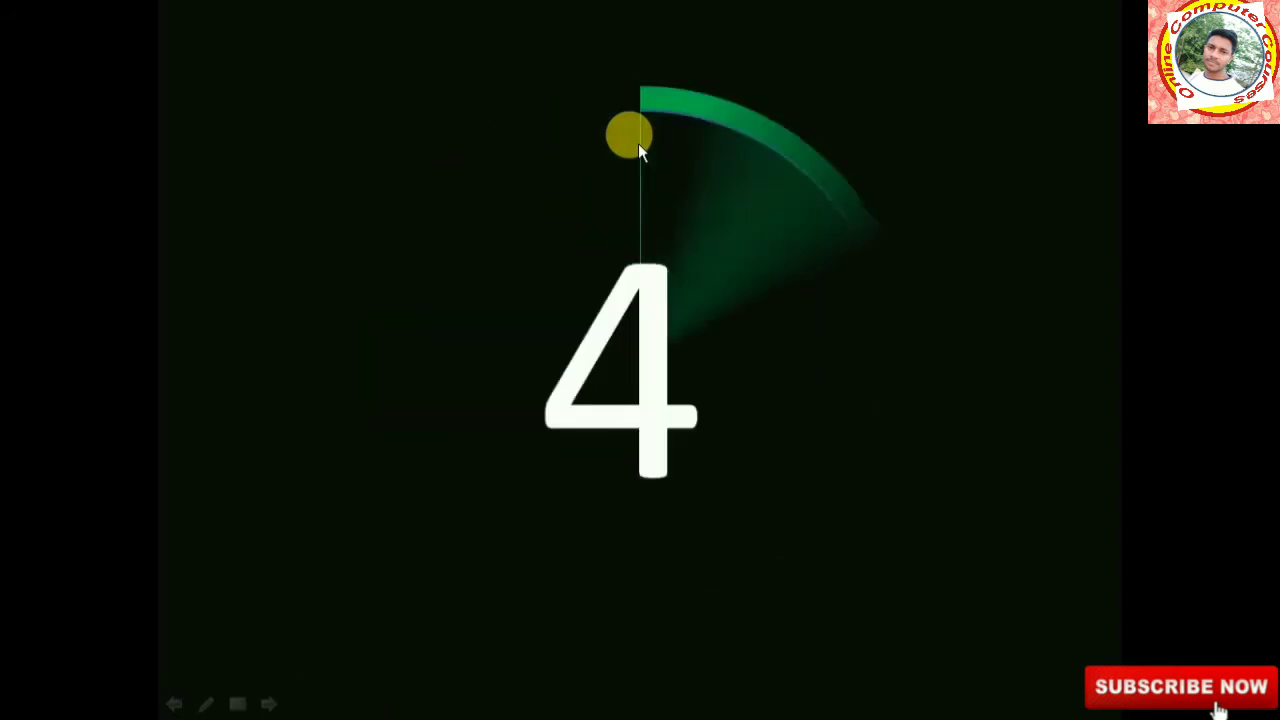